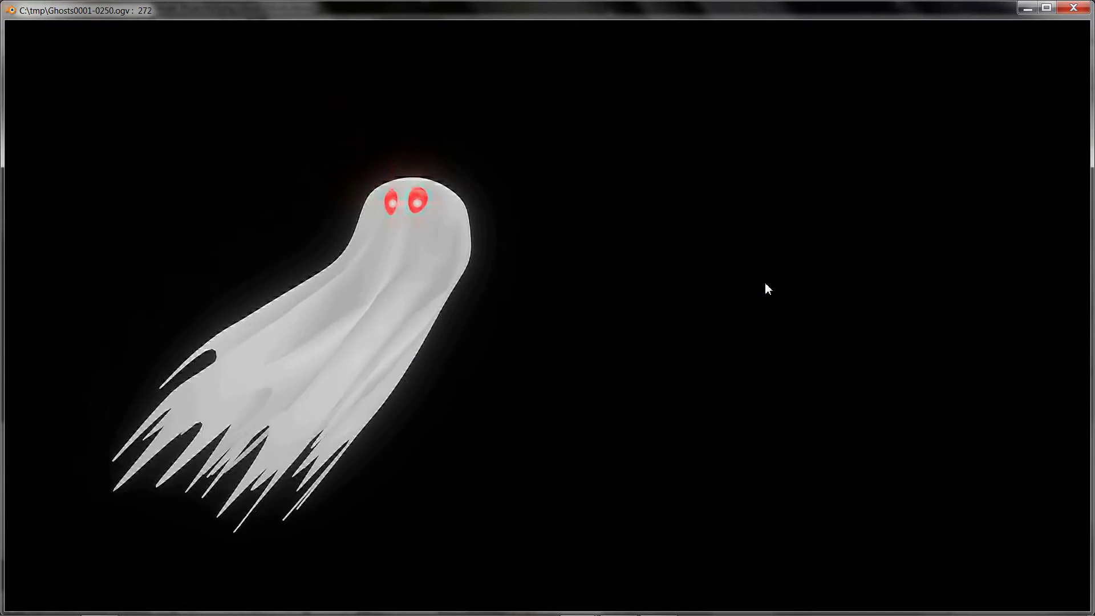
Close the rendered ghost animation player and start a new scene by reloading the start-up file.
{"action": "left_click", "coordinate": [1072, 9]}
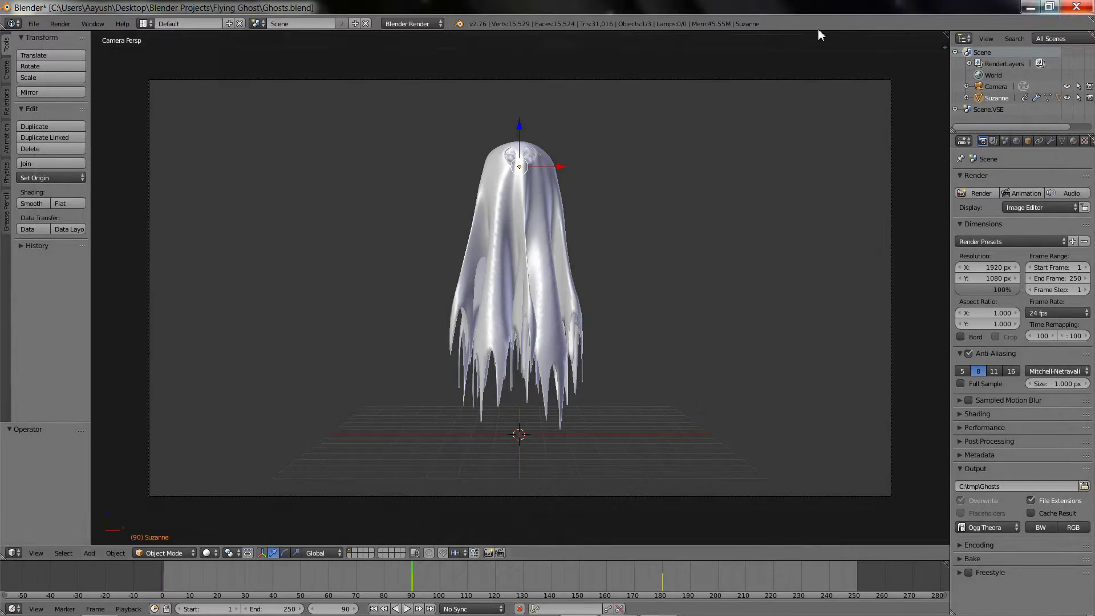
{"action": "left_click", "coordinate": [35, 23]}
{"action": "left_click", "coordinate": [40, 37]}
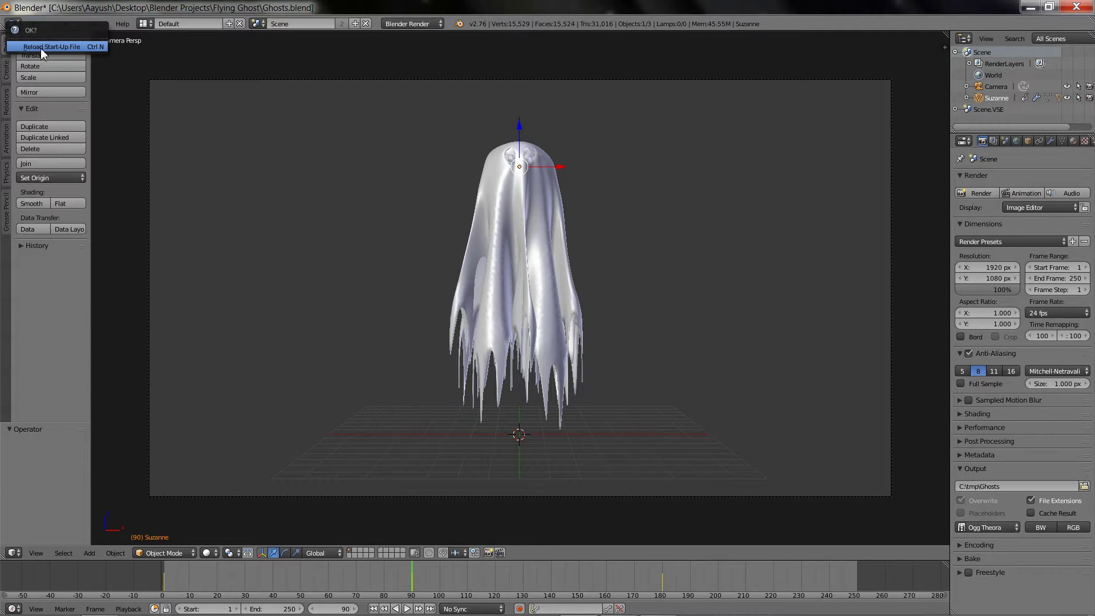
{"action": "left_click", "coordinate": [41, 48]}
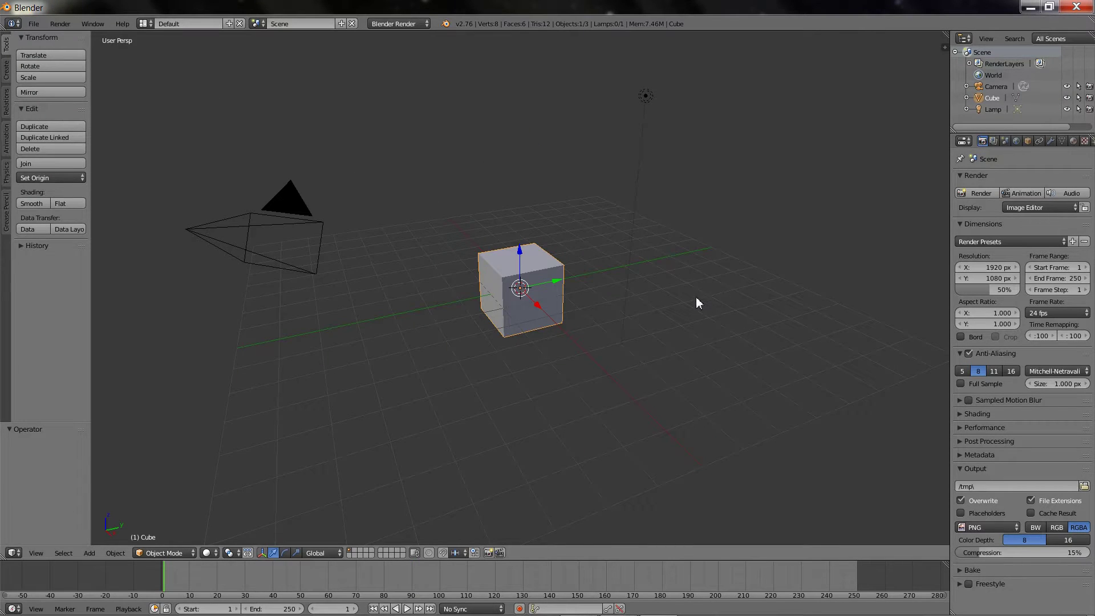
Start the Screencast Keys display for the 3D view, leaving the properties sidebar hidden.
{"action": "key", "text": "n"}
{"action": "scroll", "coordinate": [902, 429], "scroll_direction": "down", "scroll_amount": 10}
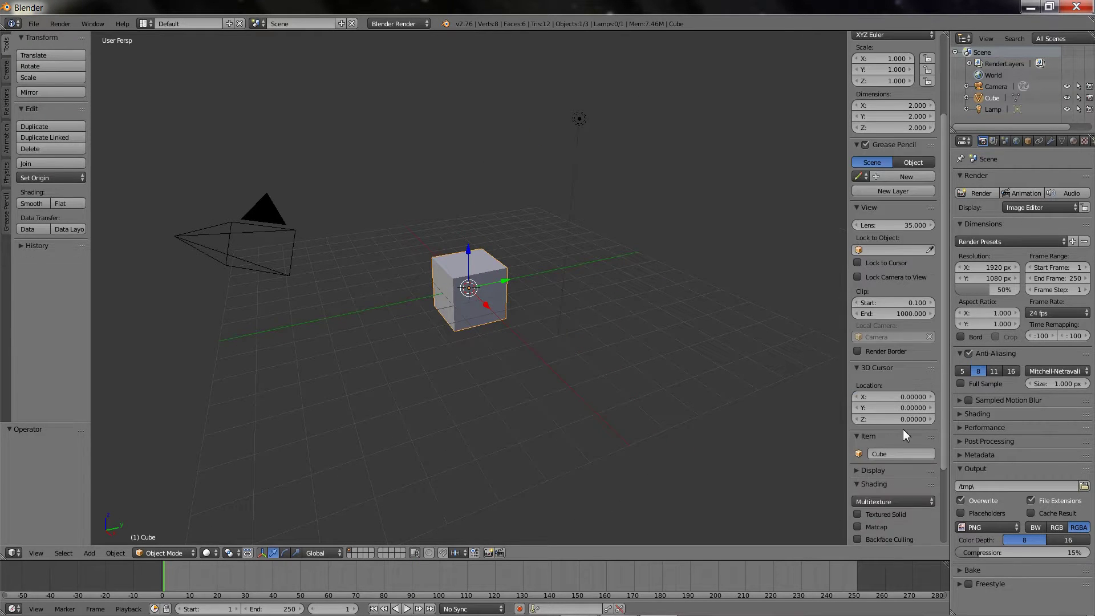
{"action": "left_click", "coordinate": [892, 535]}
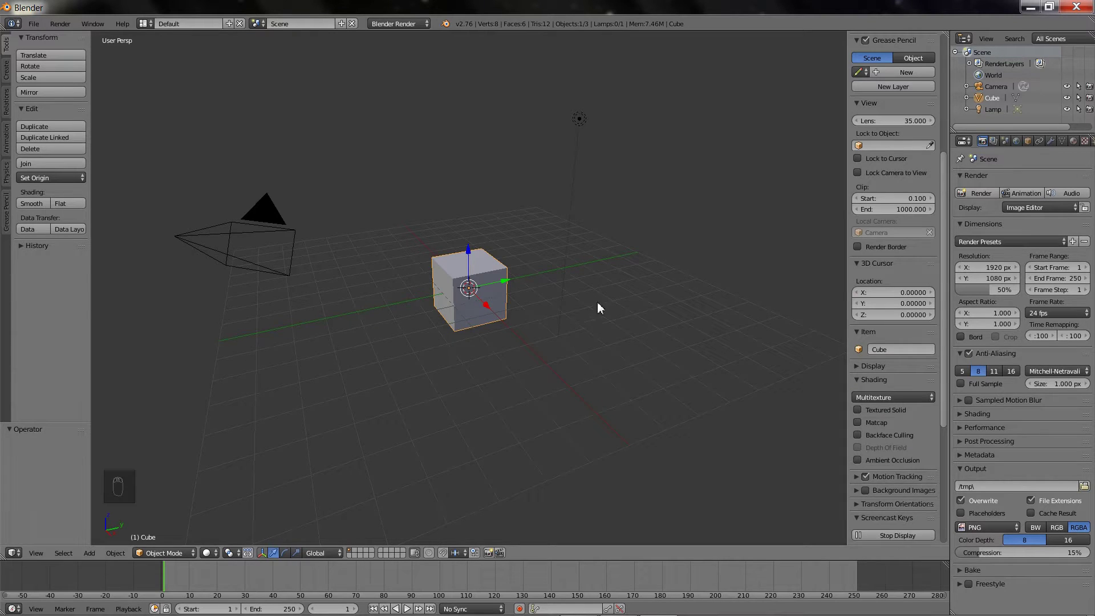
{"action": "key", "text": "n"}
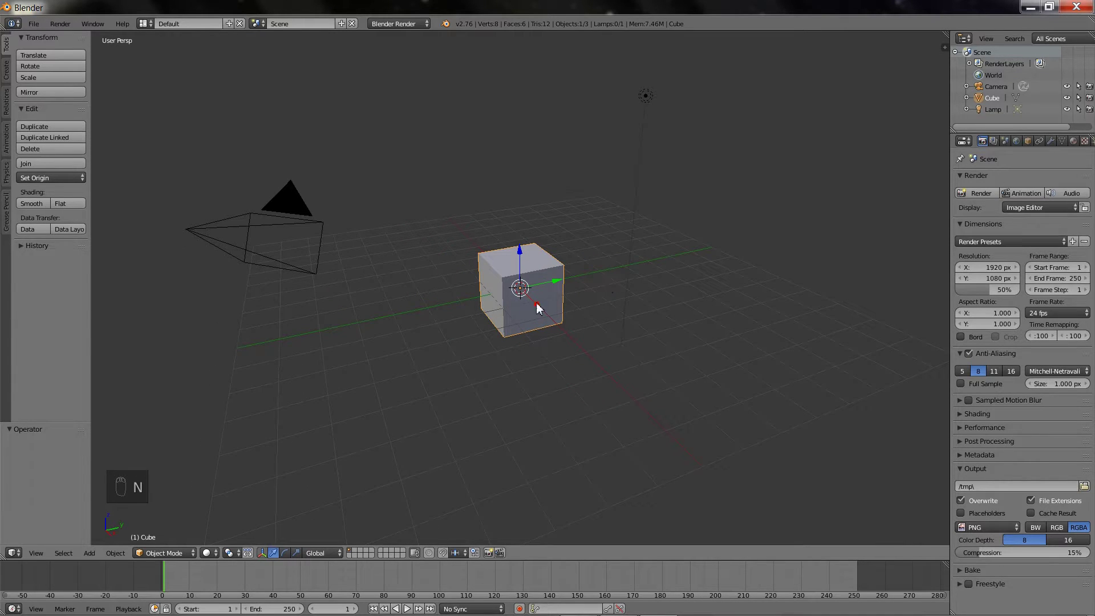
Delete the default cube and lamp together, keeping the camera.
{"action": "right_click", "coordinate": [648, 100]}
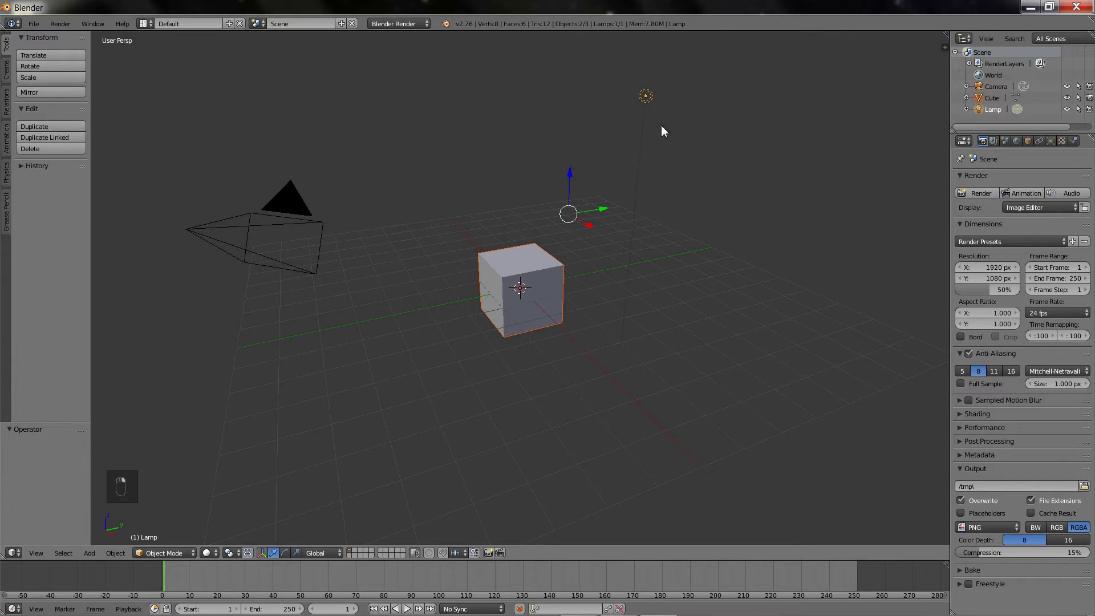
{"action": "key", "text": "x"}
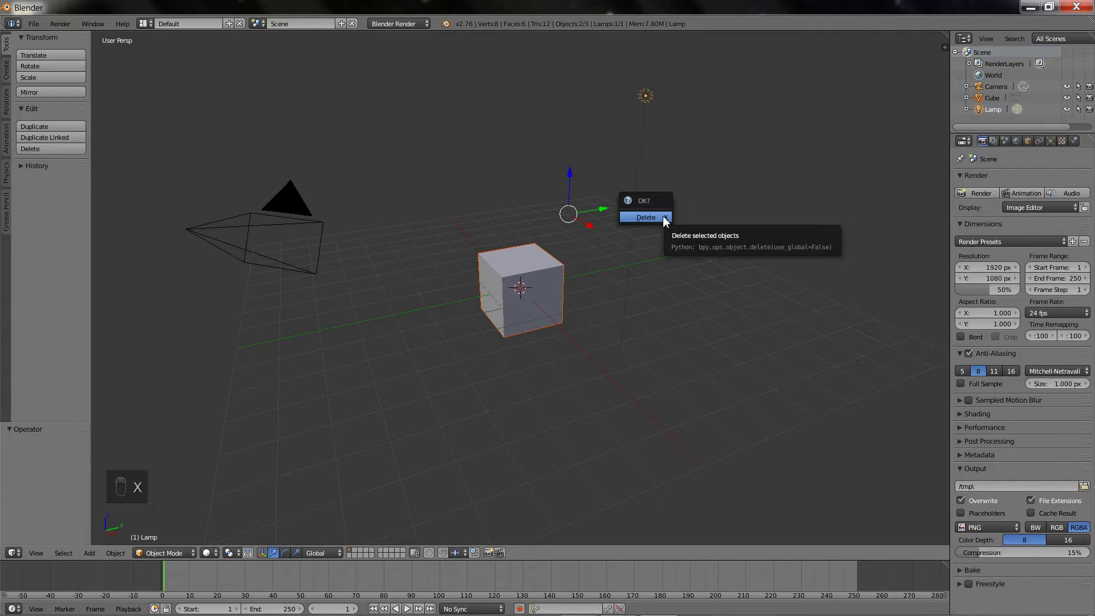
{"action": "left_click", "coordinate": [647, 217]}
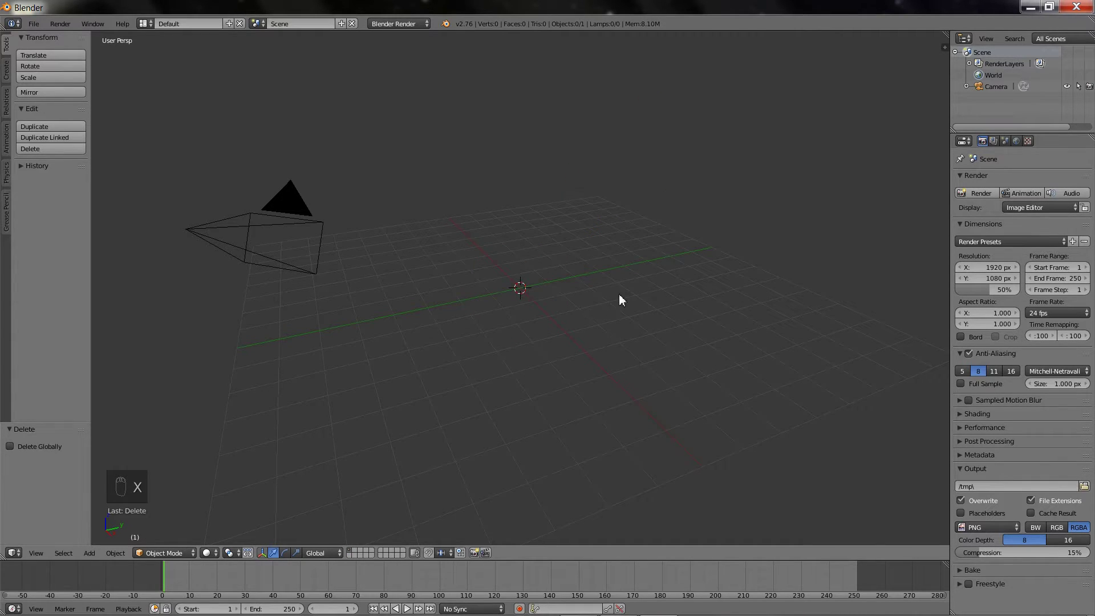
Add a Monkey mesh at the origin and shade it smooth.
{"action": "key", "text": "shift+a"}
{"action": "mouse_move", "coordinate": [624, 295]}
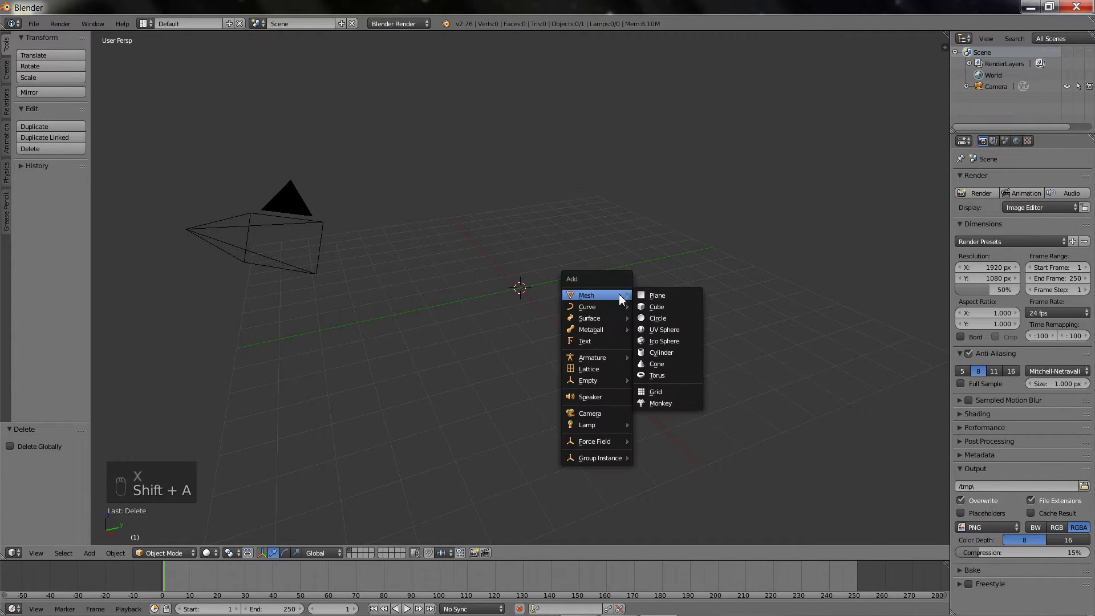
{"action": "left_click", "coordinate": [659, 405]}
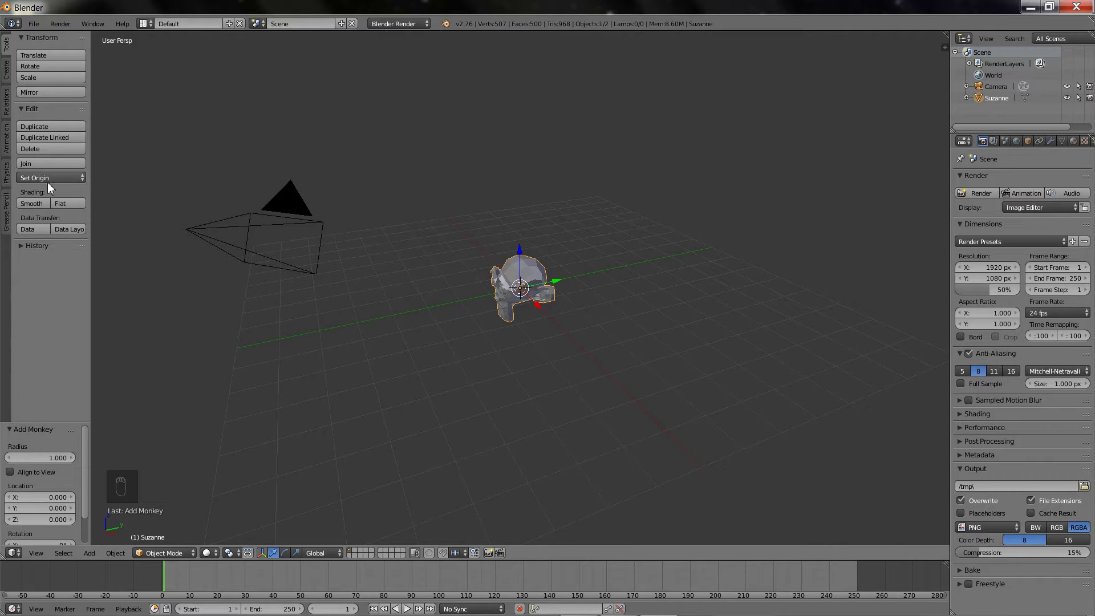
{"action": "left_click", "coordinate": [25, 206]}
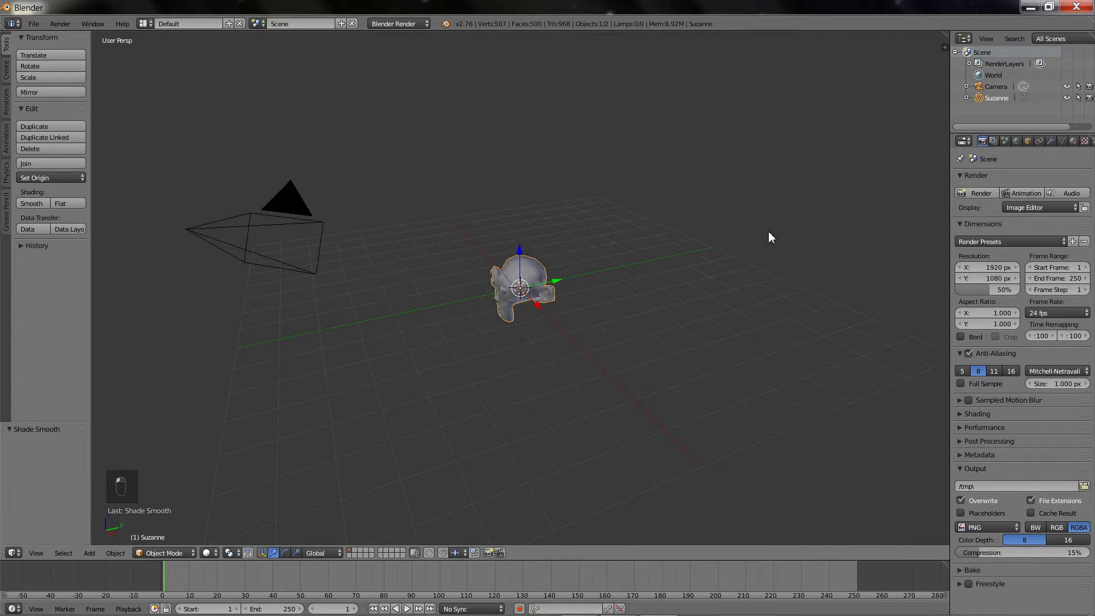
Add a Collision modifier to the monkey head.
{"action": "left_click", "coordinate": [1051, 142]}
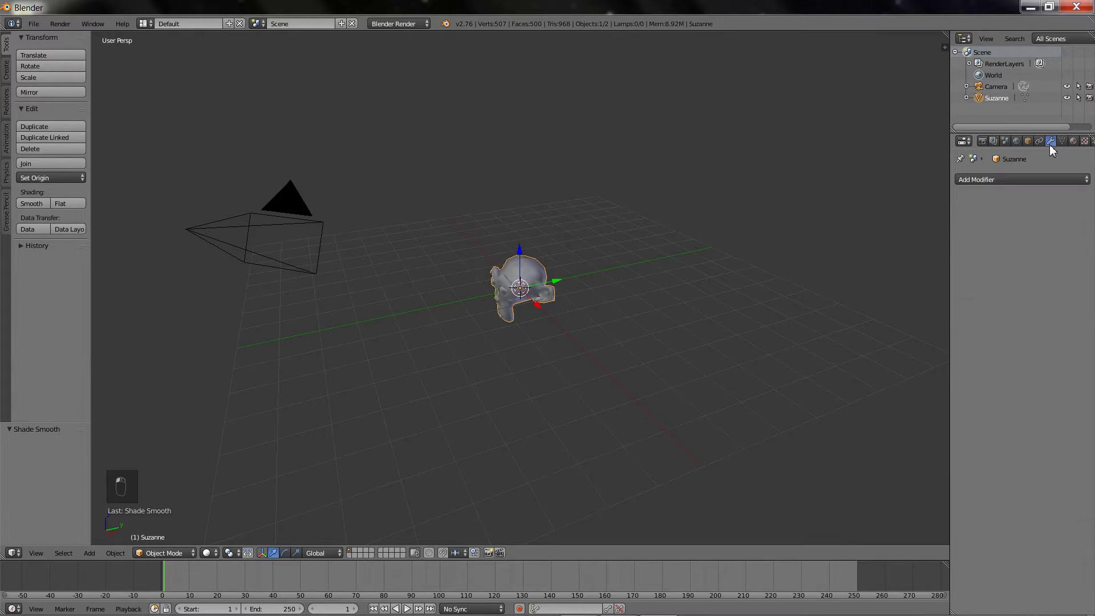
{"action": "left_click", "coordinate": [1018, 181]}
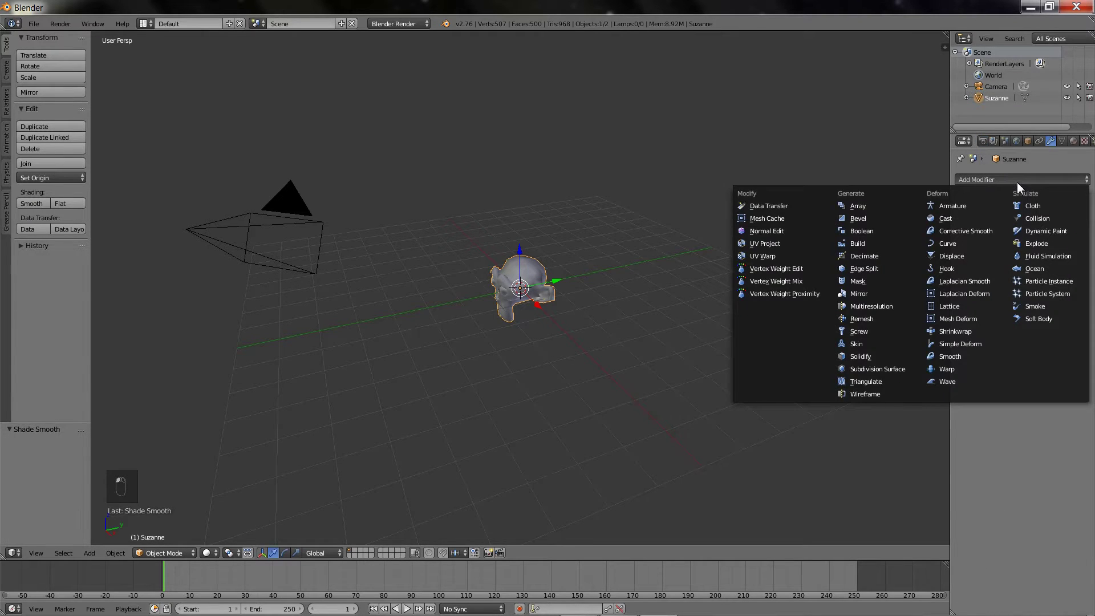
{"action": "left_click", "coordinate": [1038, 217]}
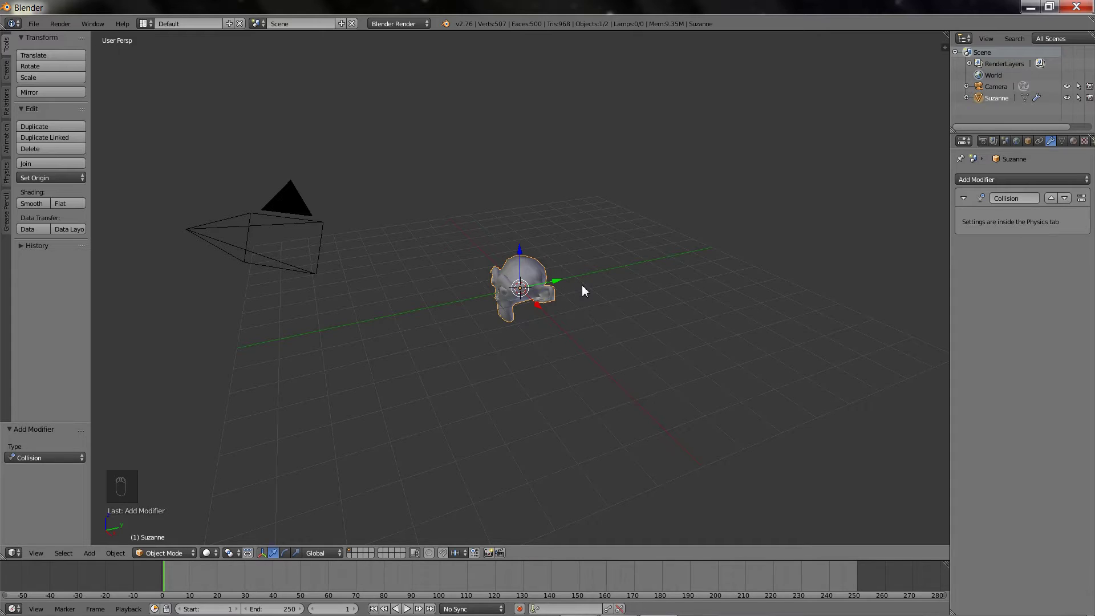
Add a plane mesh at the origin and scale it by 8, working in the top orthographic view.
{"action": "key", "text": "shift+a"}
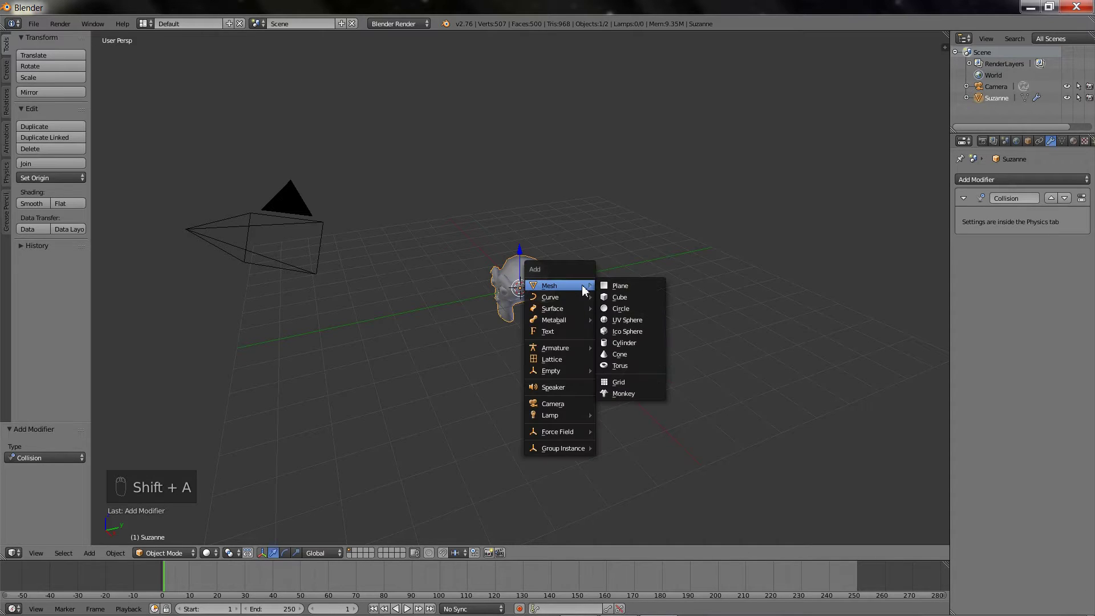
{"action": "left_click", "coordinate": [620, 287]}
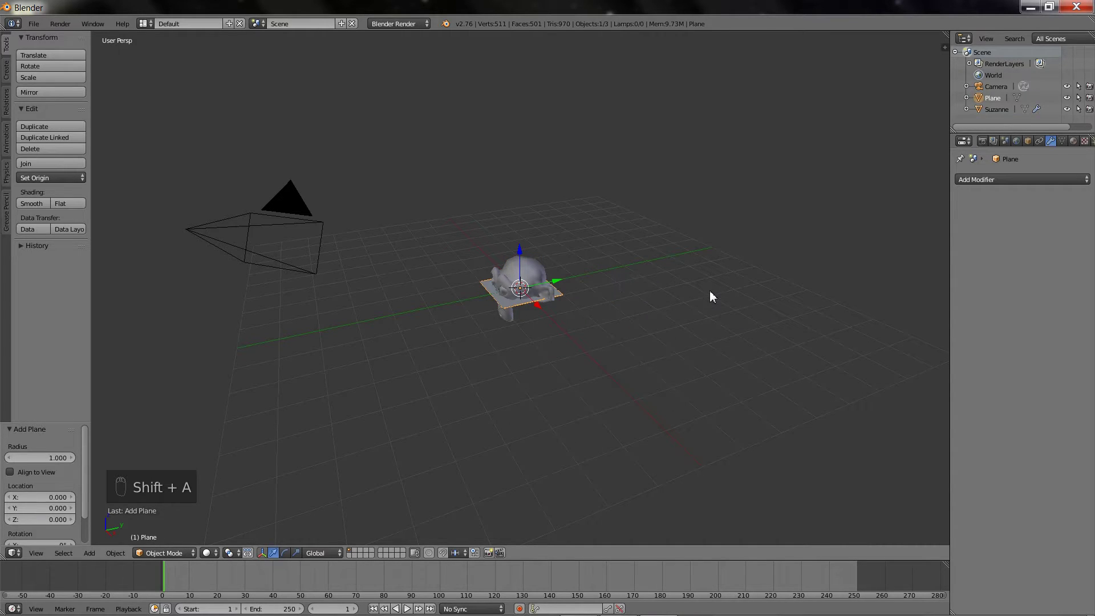
{"action": "key", "text": "KP_7"}
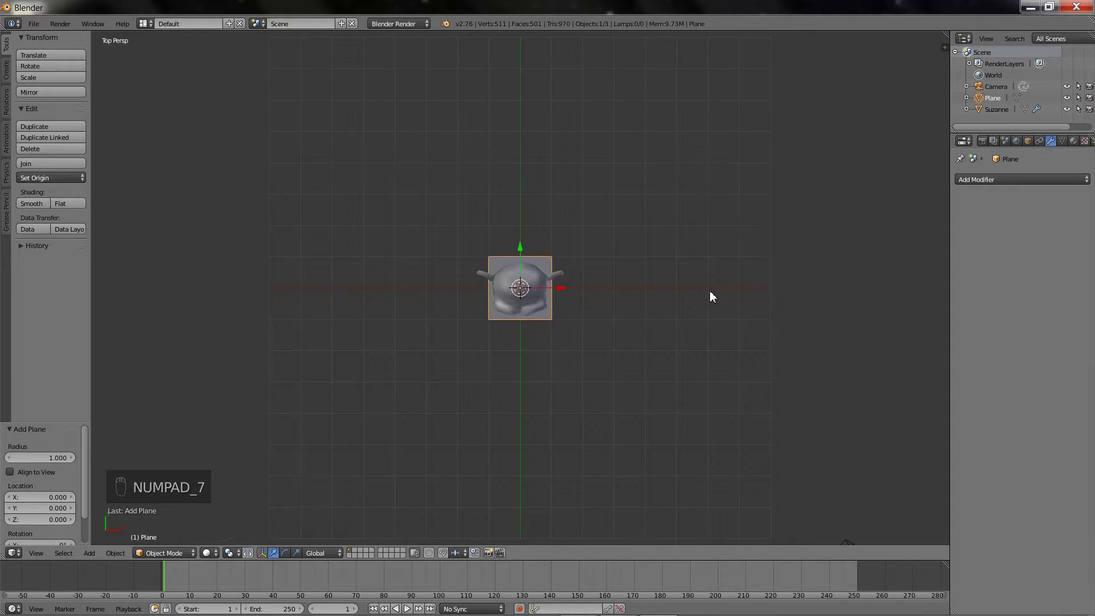
{"action": "key", "text": "KP_5"}
{"action": "key", "text": "s"}
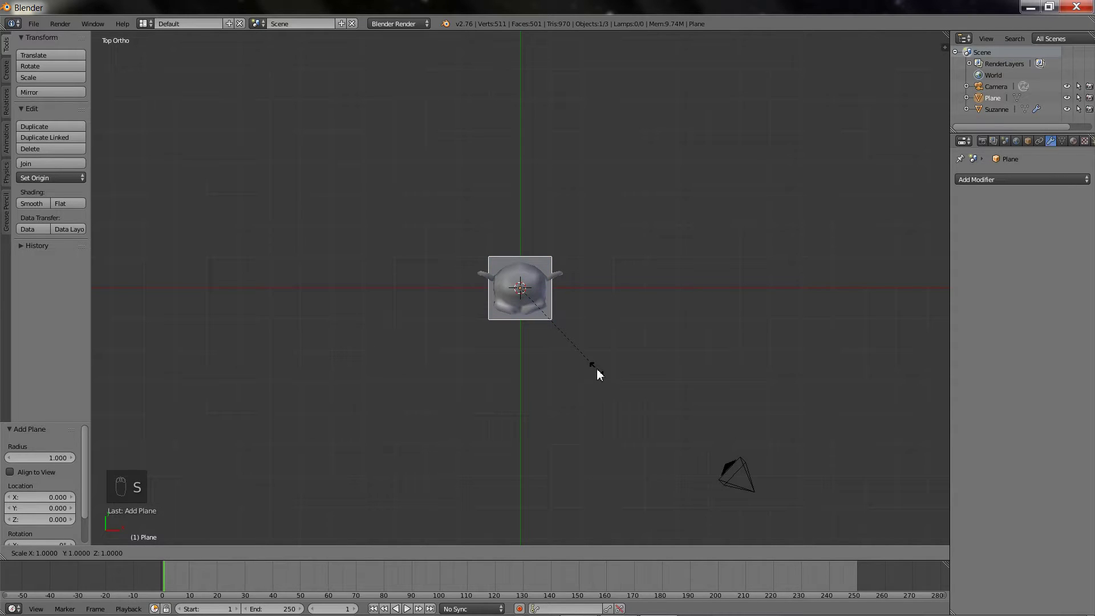
{"action": "key", "text": "8"}
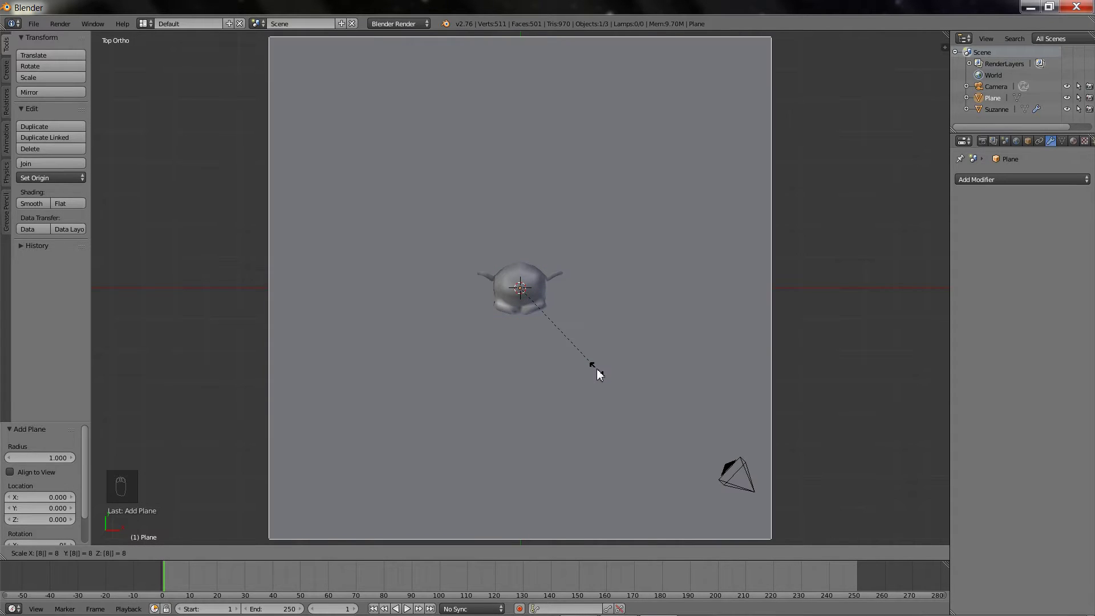
{"action": "left_click", "coordinate": [597, 370]}
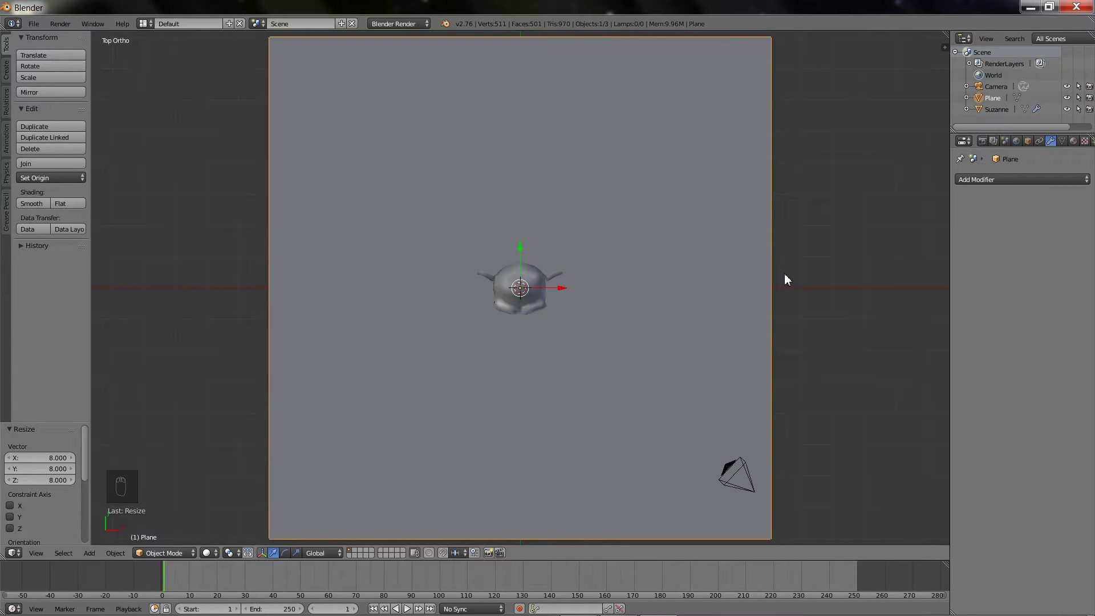
Enter Edit Mode on the plane and subdivide it with one cut.
{"action": "key", "text": "Tab"}
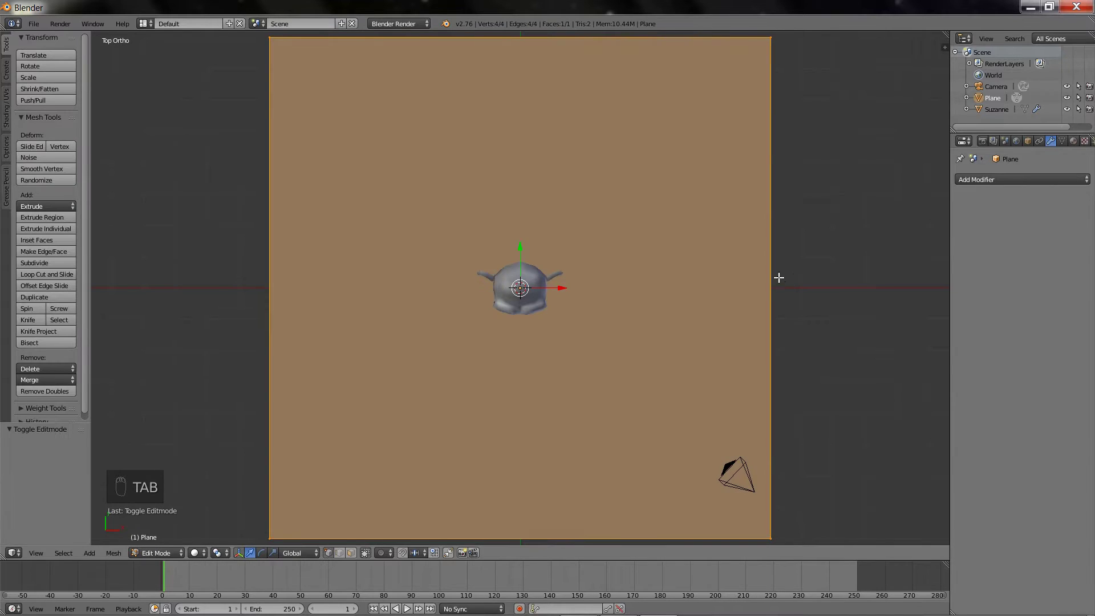
{"action": "key", "text": "w"}
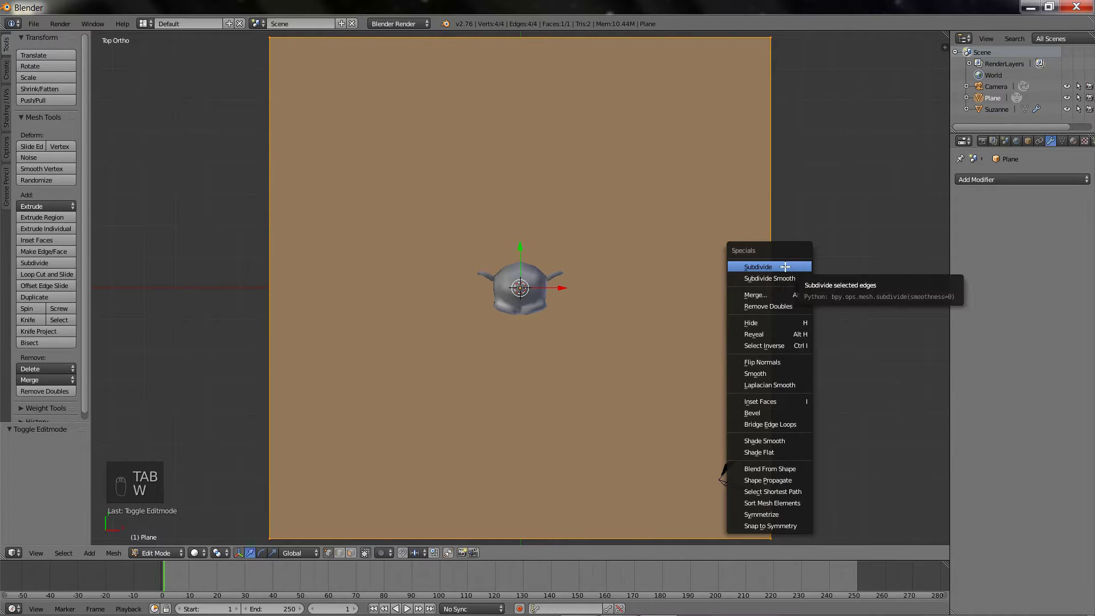
{"action": "left_click", "coordinate": [794, 267]}
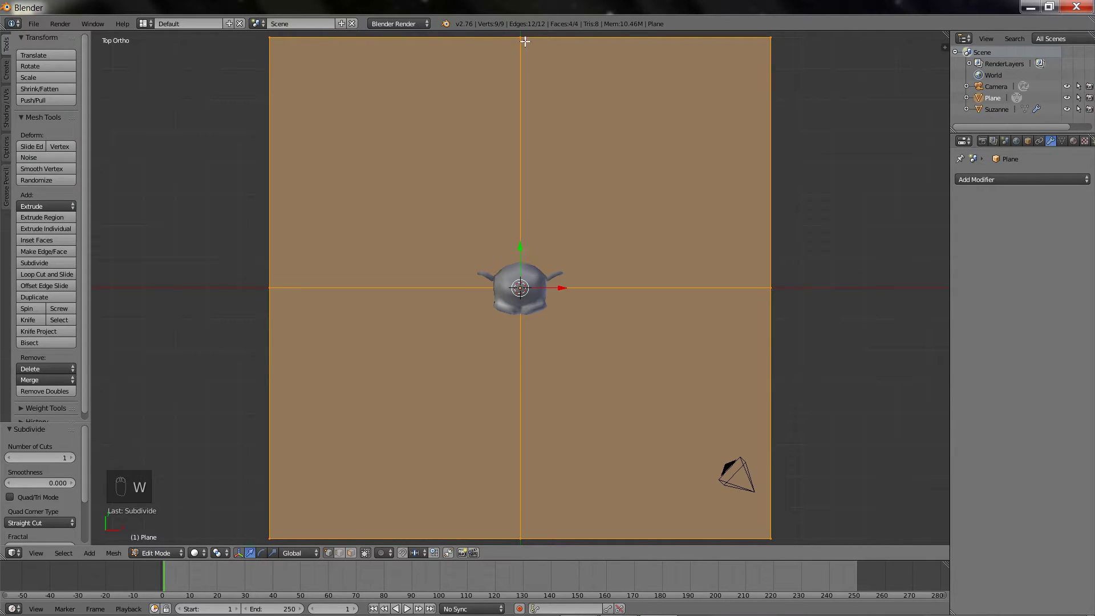
Enable snapping and move the plane's two corner vertices on the positive X side inward by 1 unit in both X and Y.
{"action": "left_click", "coordinate": [402, 552]}
{"action": "right_click", "coordinate": [781, 44]}
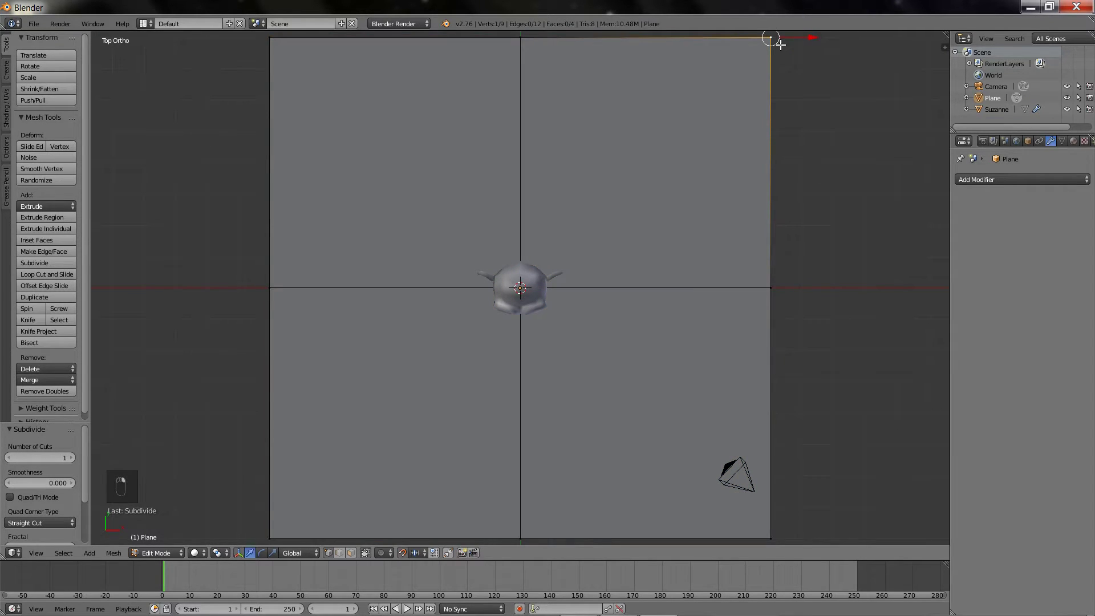
{"action": "key", "text": "g"}
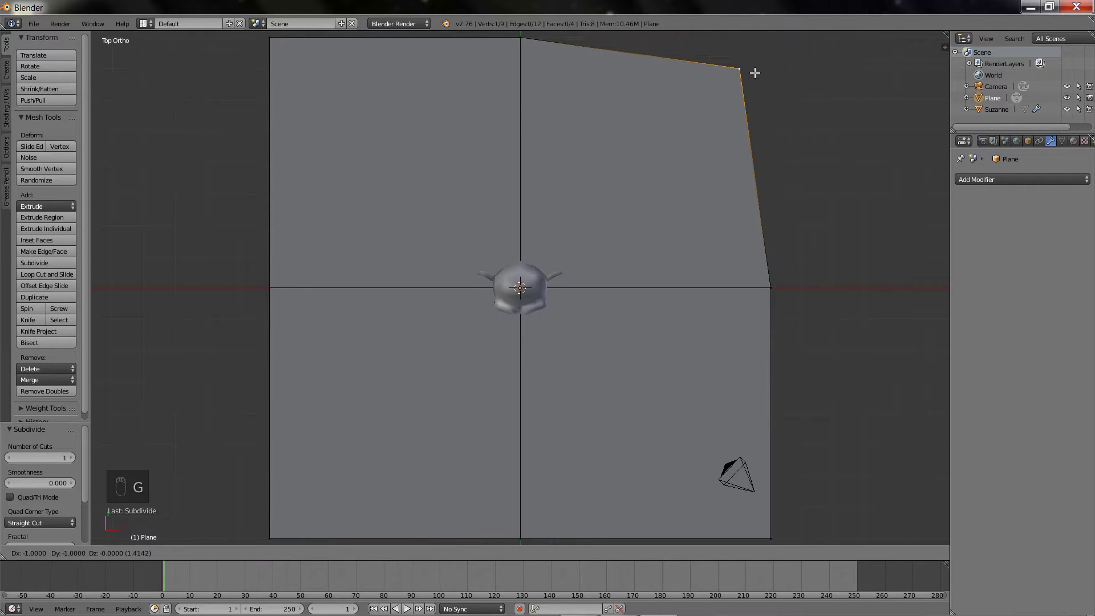
{"action": "left_click", "coordinate": [755, 73]}
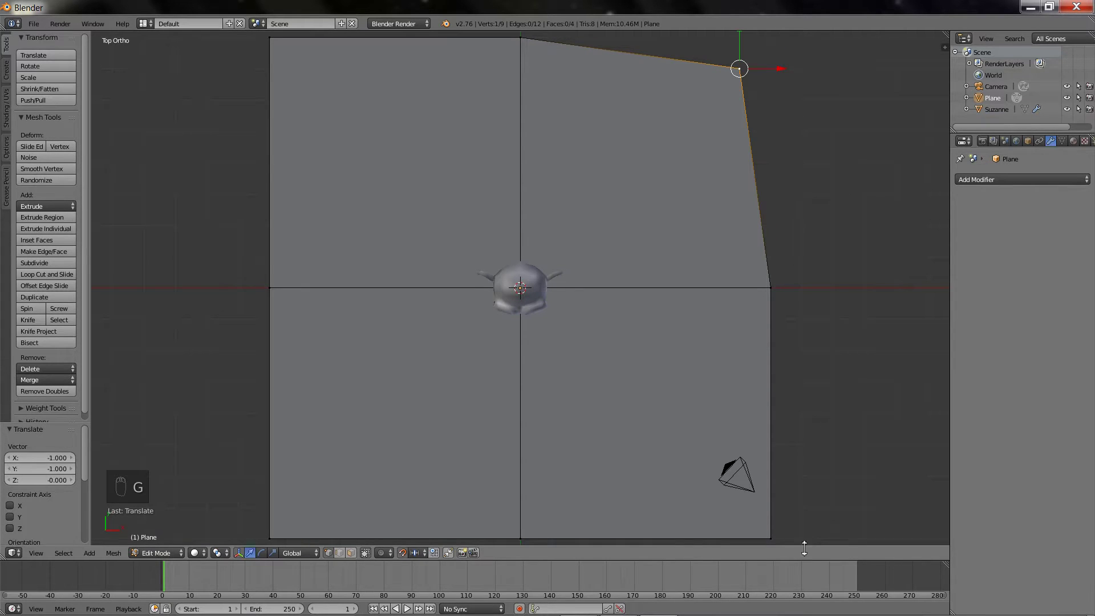
{"action": "right_click", "coordinate": [770, 535]}
{"action": "key", "text": "g"}
{"action": "left_click", "coordinate": [736, 502]}
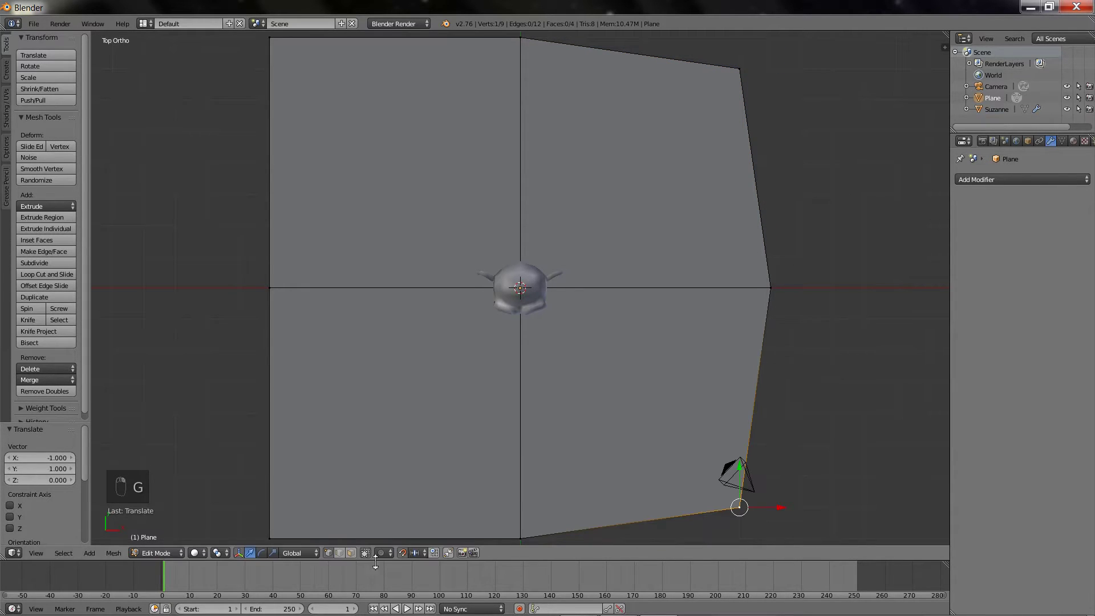
Move the plane's two corner vertices on the negative X side inward by 1 unit in both X and Y.
{"action": "right_click", "coordinate": [280, 525]}
{"action": "key", "text": "g"}
{"action": "left_click", "coordinate": [309, 496]}
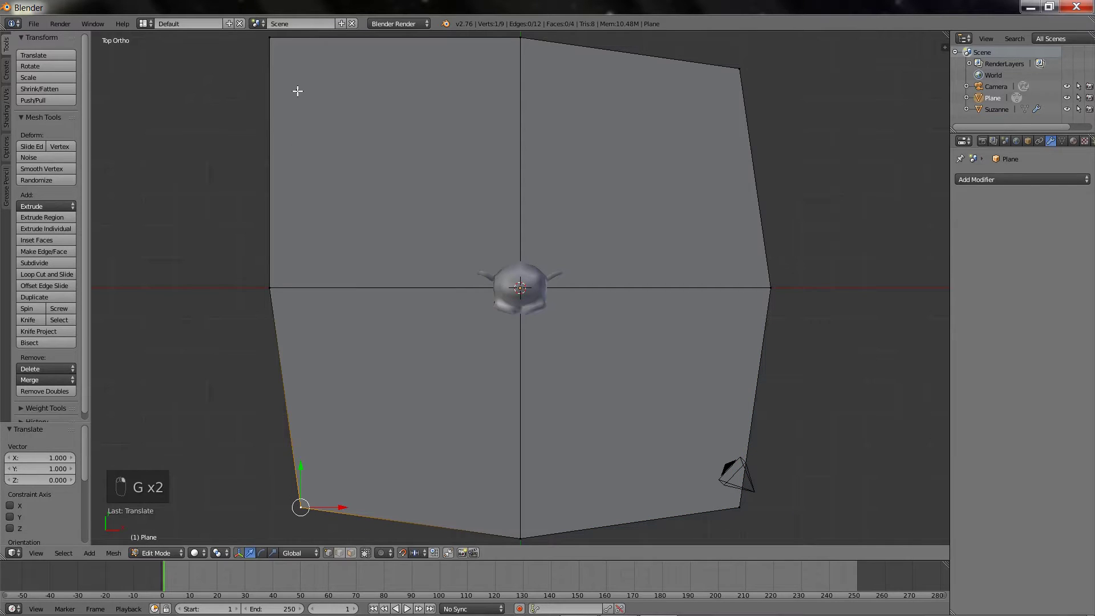
{"action": "right_click", "coordinate": [277, 49]}
{"action": "key", "text": "g"}
{"action": "left_click", "coordinate": [300, 73]}
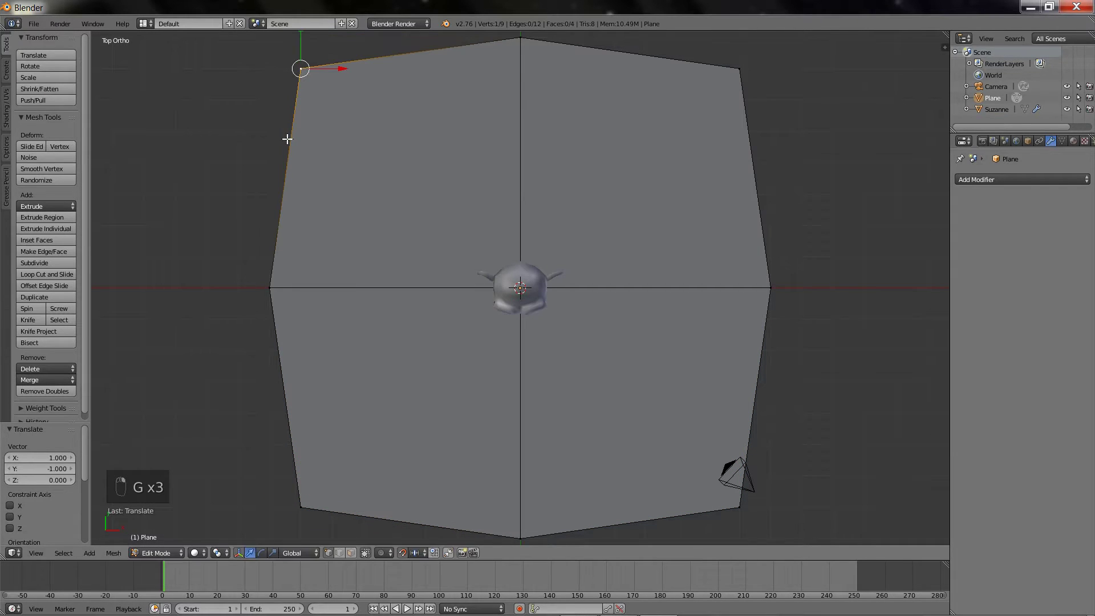
Select the whole plane mesh and subdivide it with 9 cuts.
{"action": "key", "text": "a"}
{"action": "key", "text": "a"}
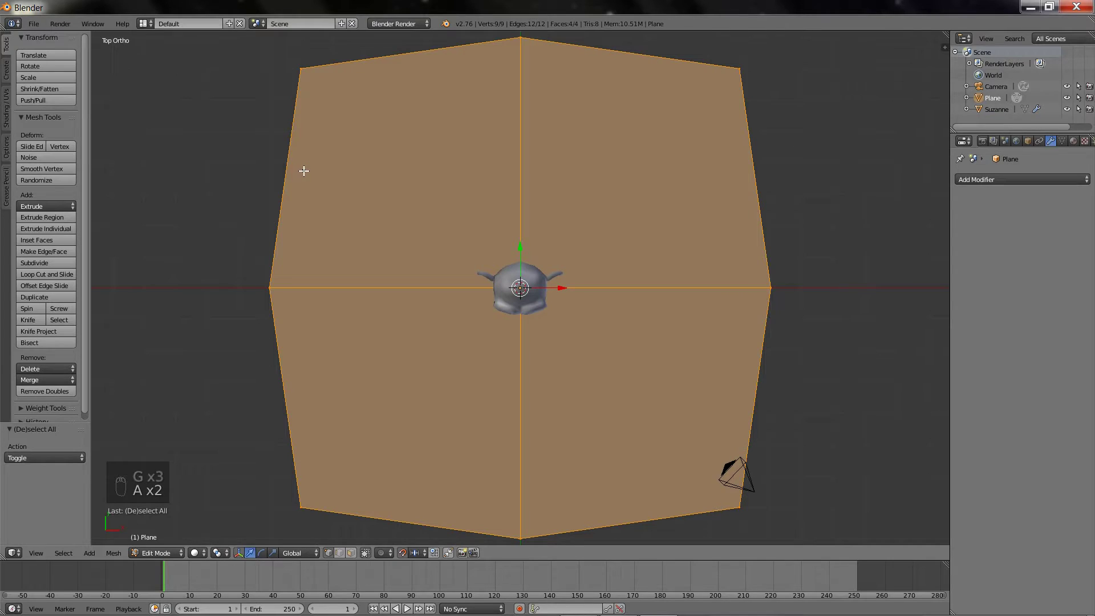
{"action": "key", "text": "w"}
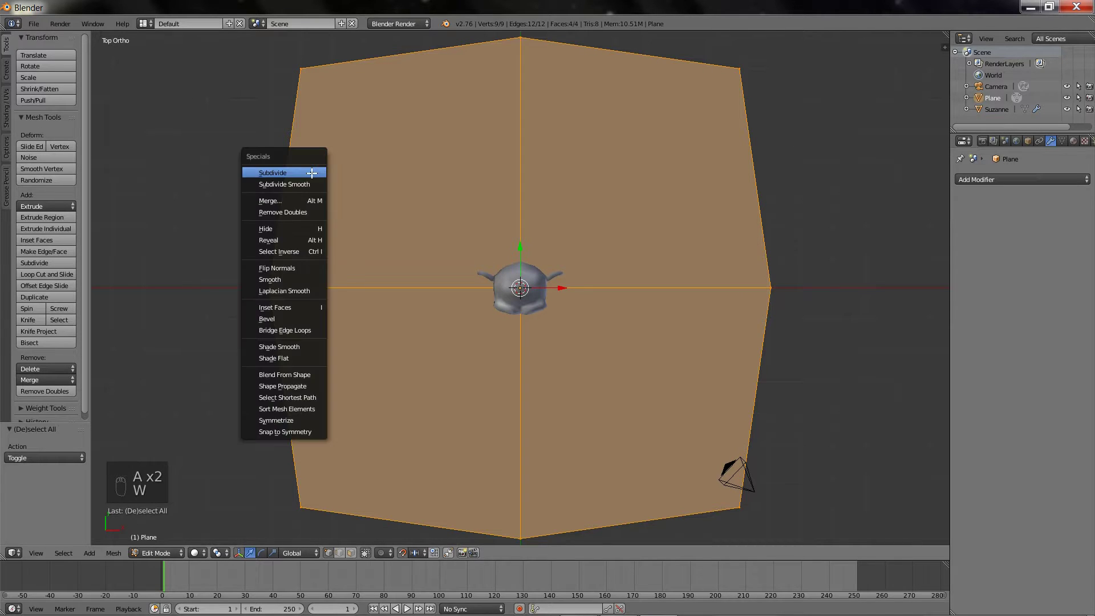
{"action": "left_click", "coordinate": [312, 172]}
{"action": "left_click", "coordinate": [49, 457]}
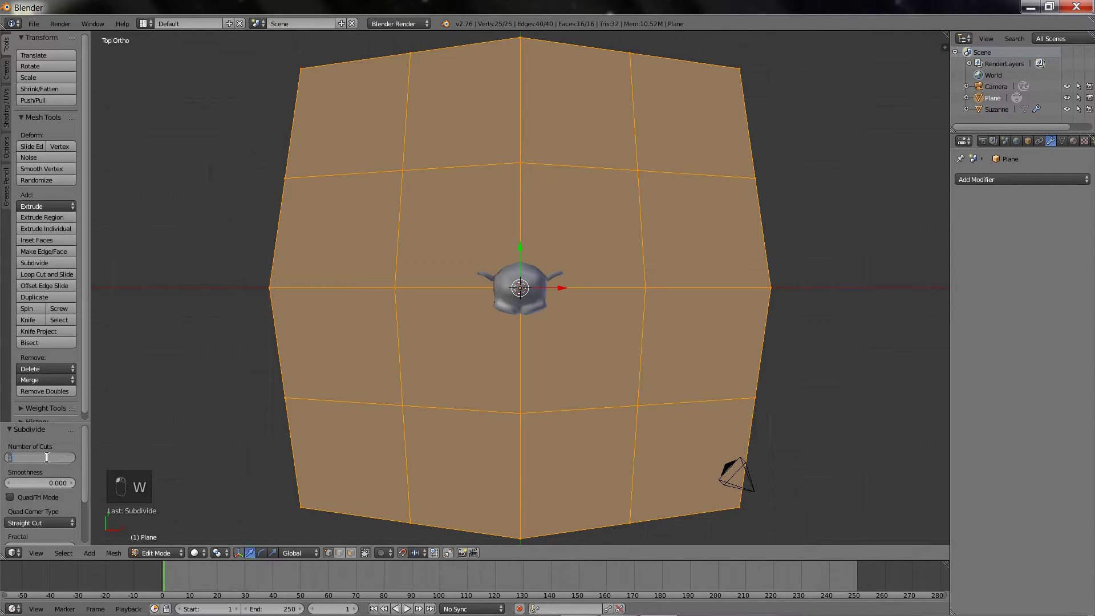
{"action": "type", "text": "9"}
{"action": "key", "text": "Return"}
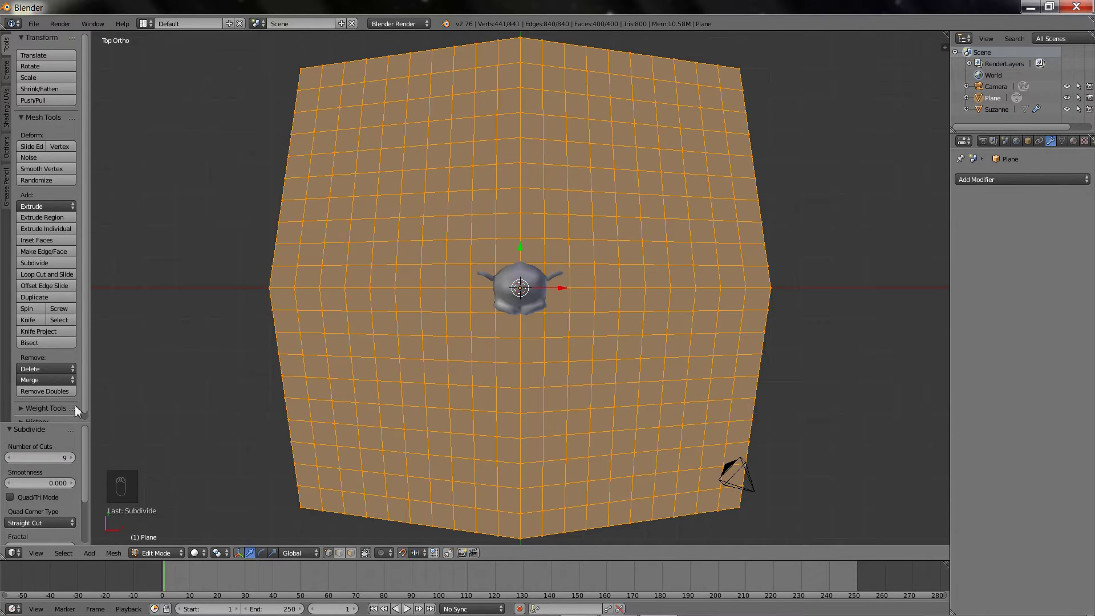
{"action": "key", "text": "Tab"}
{"action": "key", "text": "Tab"}
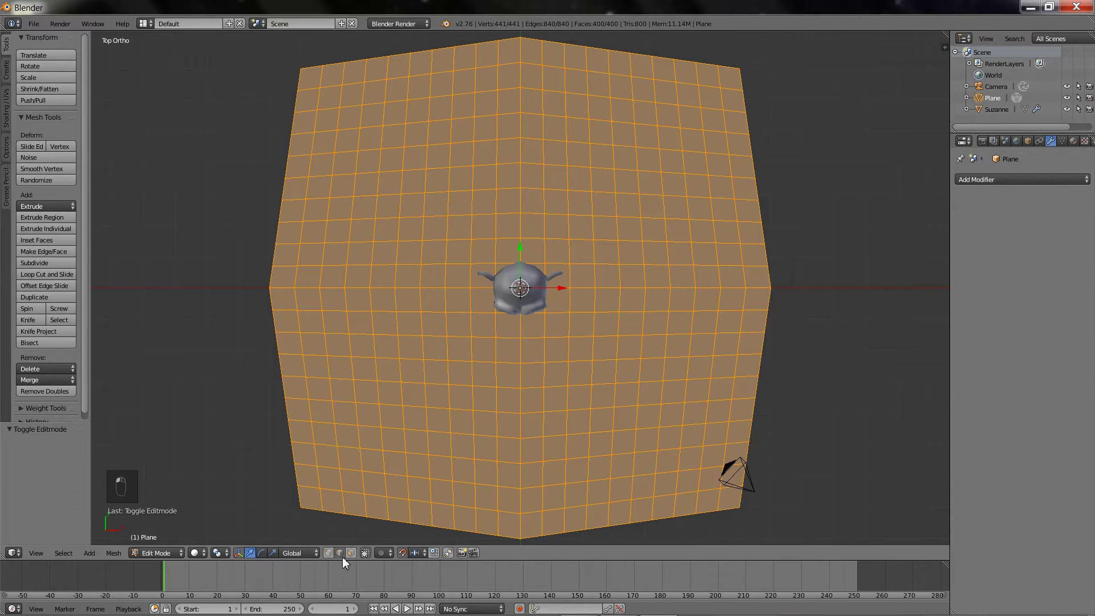
Select every other edge along the plane's entire outer border.
{"action": "right_click", "coordinate": [300, 82]}
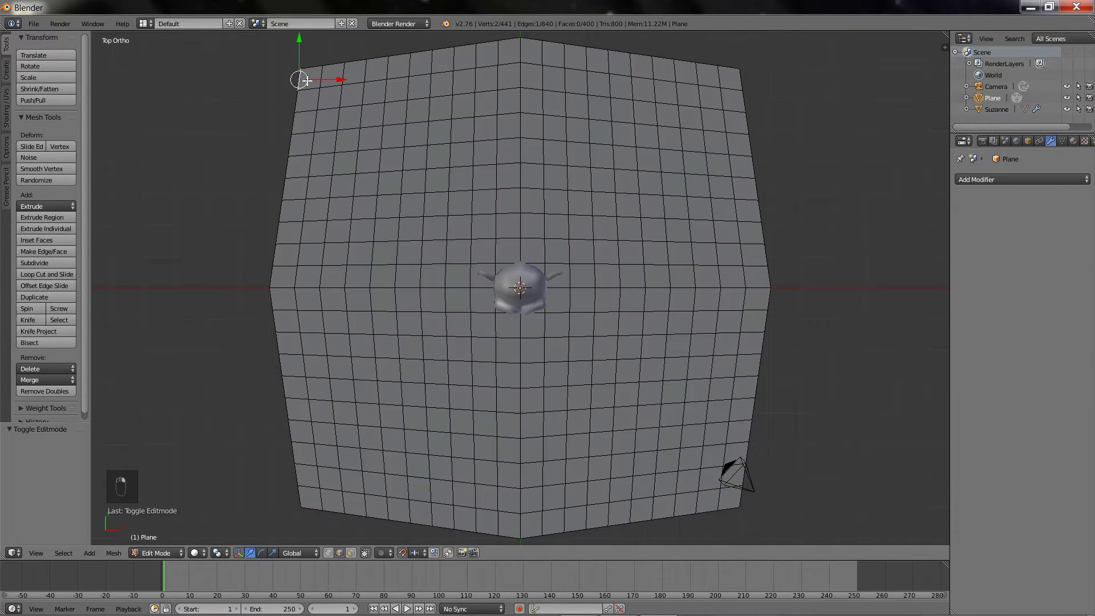
{"action": "right_click", "coordinate": [341, 65], "text": "shift"}
{"action": "right_click", "coordinate": [379, 60], "text": "shift"}
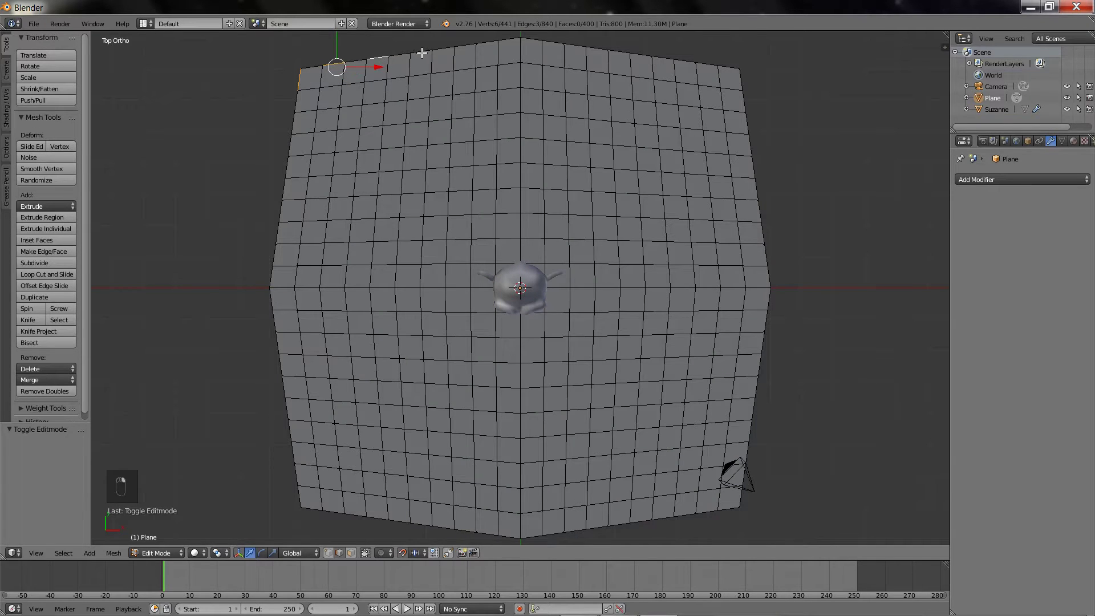
{"action": "right_click", "coordinate": [422, 53], "text": "shift"}
{"action": "right_click", "coordinate": [468, 47], "text": "shift"}
{"action": "right_click", "coordinate": [509, 40], "text": "shift"}
{"action": "right_click", "coordinate": [553, 42], "text": "shift"}
{"action": "right_click", "coordinate": [596, 47], "text": "shift"}
{"action": "right_click", "coordinate": [630, 53], "text": "shift"}
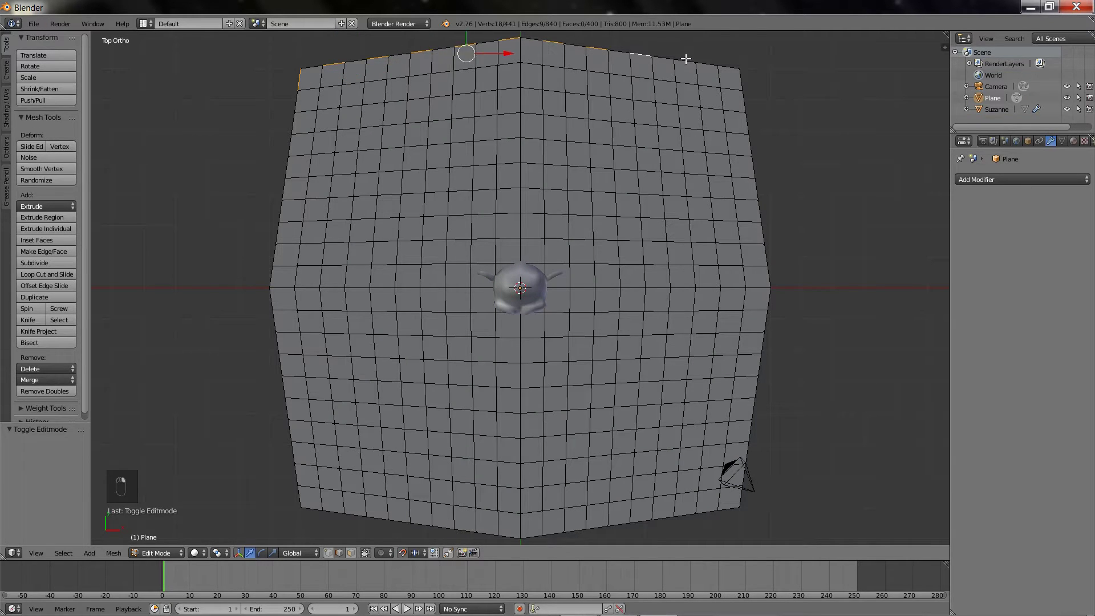
{"action": "right_click", "coordinate": [674, 59], "text": "shift"}
{"action": "right_click", "coordinate": [718, 65], "text": "shift"}
{"action": "right_click", "coordinate": [743, 83], "text": "shift"}
{"action": "right_click", "coordinate": [746, 111], "text": "shift"}
{"action": "right_click", "coordinate": [751, 139], "text": "shift"}
{"action": "right_click", "coordinate": [763, 228], "text": "shift"}
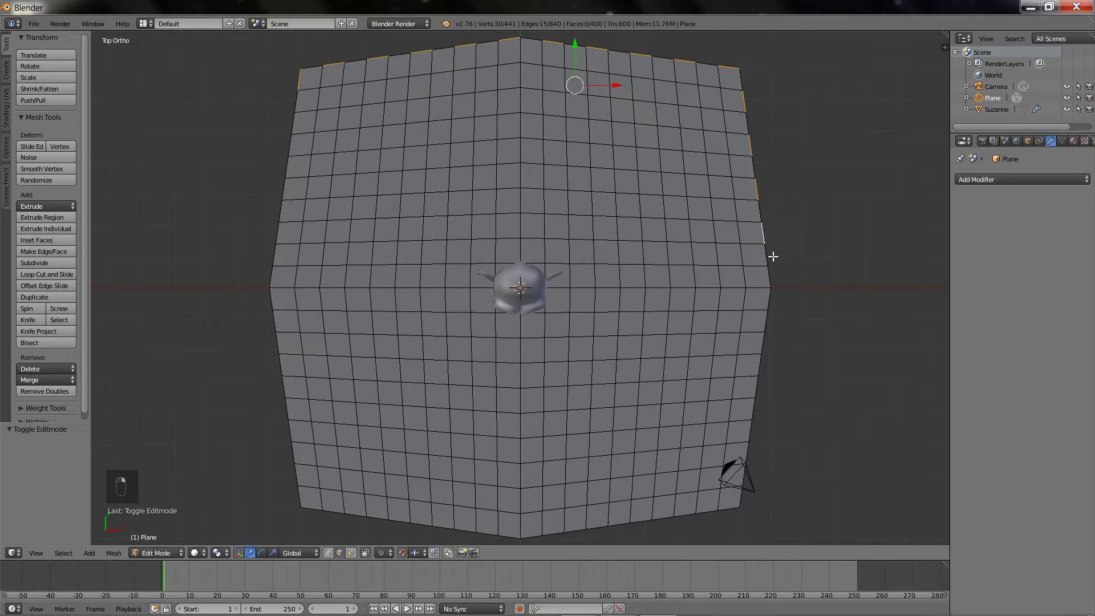
{"action": "right_click", "coordinate": [768, 274], "text": "shift"}
{"action": "right_click", "coordinate": [767, 319], "text": "shift"}
{"action": "right_click", "coordinate": [761, 365], "text": "shift"}
{"action": "right_click", "coordinate": [753, 408], "text": "shift"}
{"action": "right_click", "coordinate": [752, 451], "text": "shift"}
{"action": "right_click", "coordinate": [745, 494], "text": "shift"}
{"action": "right_click", "coordinate": [716, 516], "text": "shift"}
{"action": "right_click", "coordinate": [679, 522], "text": "shift"}
{"action": "right_click", "coordinate": [627, 527], "text": "shift"}
{"action": "right_click", "coordinate": [588, 534], "text": "shift"}
{"action": "right_click", "coordinate": [531, 537], "text": "shift"}
{"action": "right_click", "coordinate": [488, 534], "text": "shift"}
{"action": "right_click", "coordinate": [445, 527], "text": "shift"}
{"action": "right_click", "coordinate": [395, 520], "text": "shift"}
{"action": "right_click", "coordinate": [356, 515], "text": "shift"}
{"action": "right_click", "coordinate": [309, 509], "text": "shift"}
{"action": "right_click", "coordinate": [295, 477], "text": "shift"}
{"action": "right_click", "coordinate": [287, 432], "text": "shift"}
{"action": "right_click", "coordinate": [280, 391], "text": "shift"}
{"action": "right_click", "coordinate": [277, 345], "text": "shift"}
{"action": "right_click", "coordinate": [269, 301], "text": "shift"}
{"action": "right_click", "coordinate": [267, 264], "text": "shift"}
{"action": "right_click", "coordinate": [264, 268], "text": "shift"}
{"action": "right_click", "coordinate": [270, 252], "text": "shift"}
{"action": "right_click", "coordinate": [275, 225], "text": "shift"}
{"action": "right_click", "coordinate": [276, 224], "text": "shift"}
{"action": "right_click", "coordinate": [279, 211], "text": "shift"}
{"action": "right_click", "coordinate": [289, 163], "text": "shift"}
{"action": "right_click", "coordinate": [293, 125], "text": "shift"}
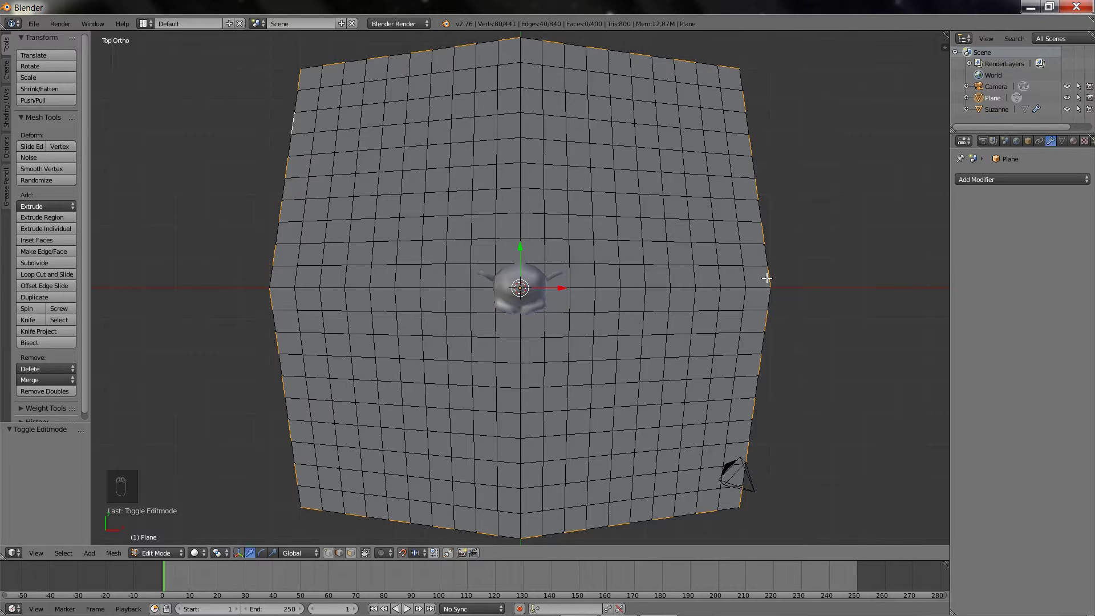
Extrude the selected border edges in place and scale them outward by 1.3 to form strips around the plane.
{"action": "key", "text": "e"}
{"action": "right_click", "coordinate": [767, 278]}
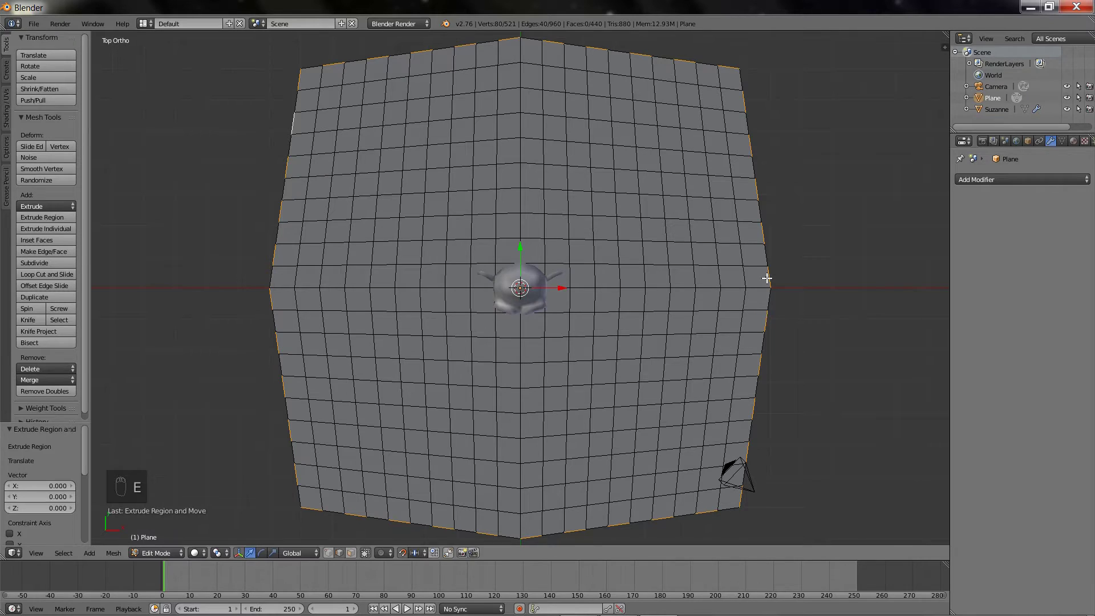
{"action": "type", "text": "s"}
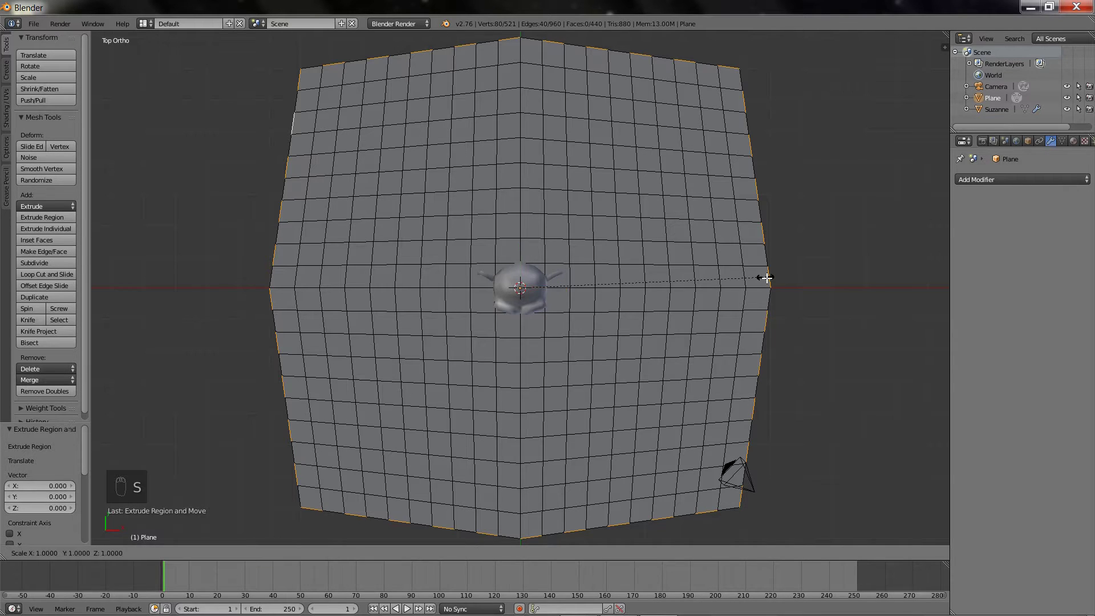
{"action": "type", "text": "1.3"}
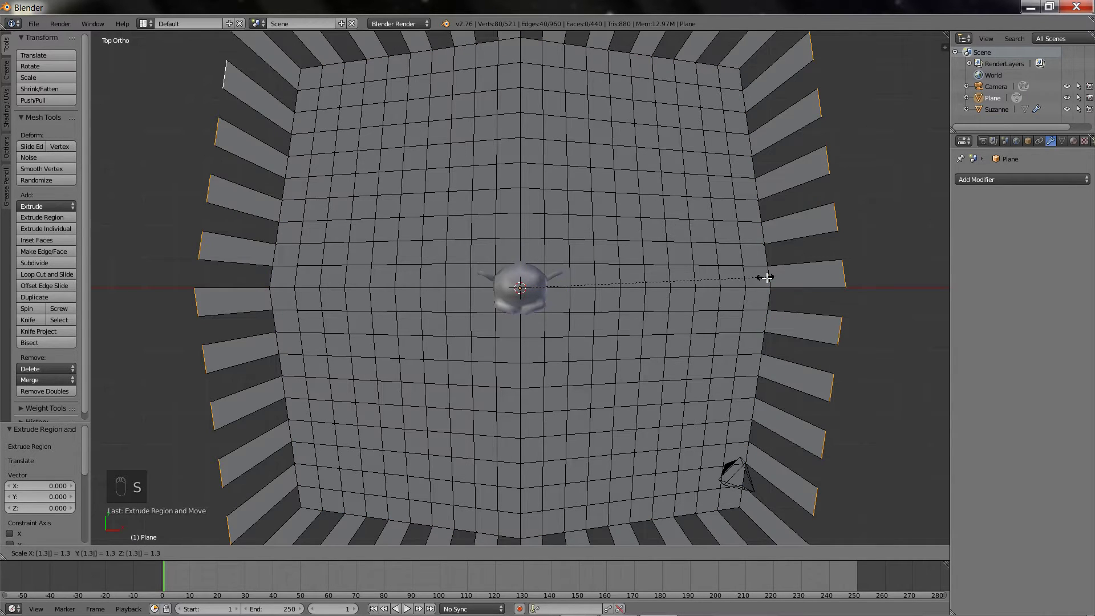
{"action": "key", "text": "Return"}
{"action": "scroll", "coordinate": [766, 278], "scroll_direction": "down", "scroll_amount": 2}
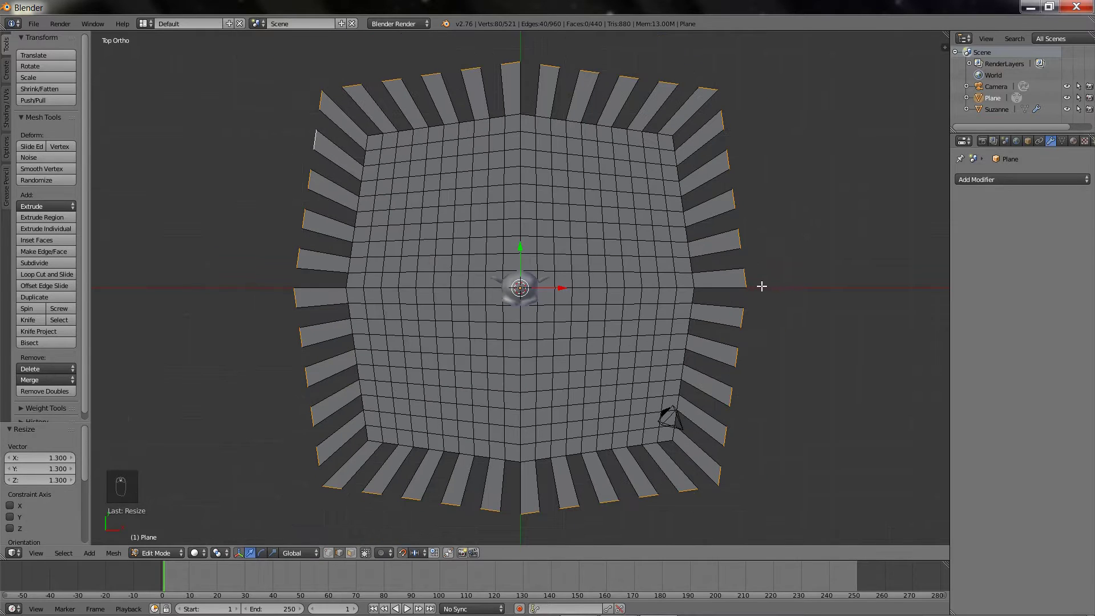
Set the pivot point to Individual Origins and scale the extruded edges to 0.2 so the strips taper.
{"action": "left_click", "coordinate": [219, 553]}
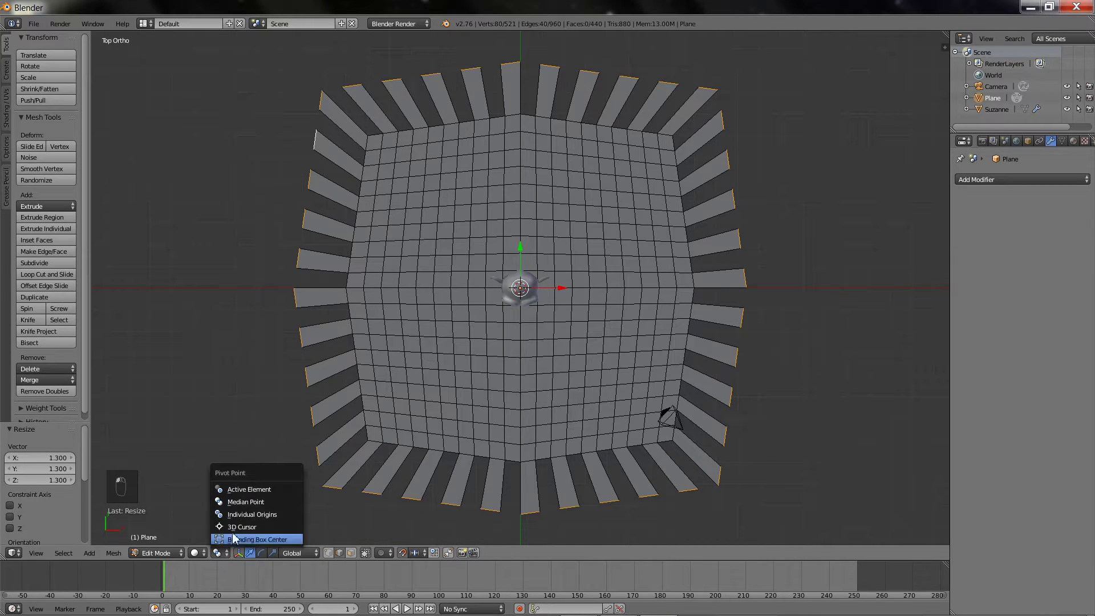
{"action": "left_click", "coordinate": [248, 515]}
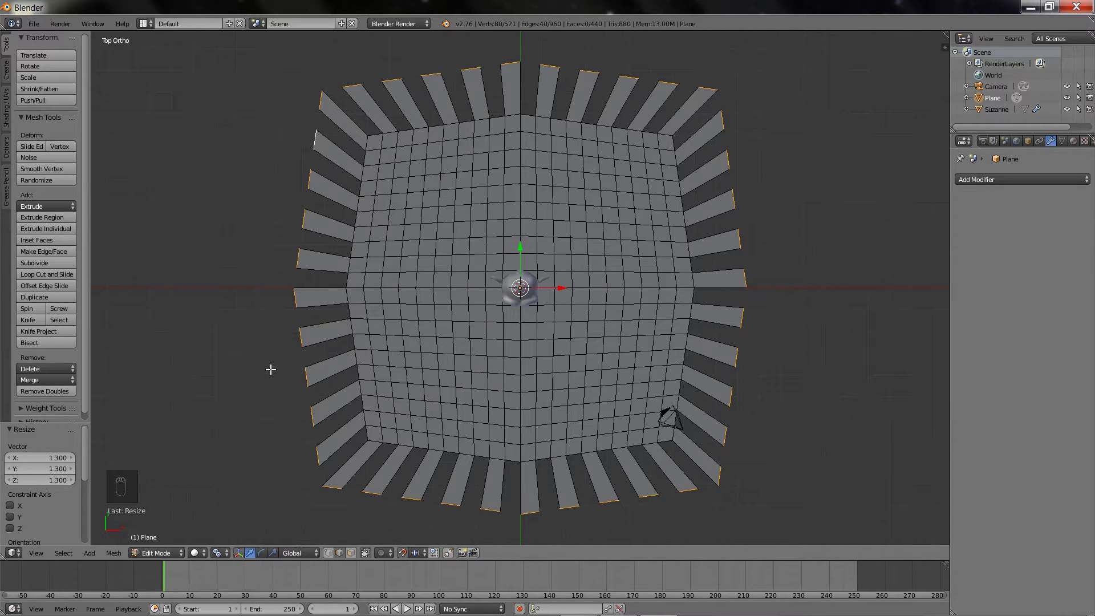
{"action": "type", "text": "s.2"}
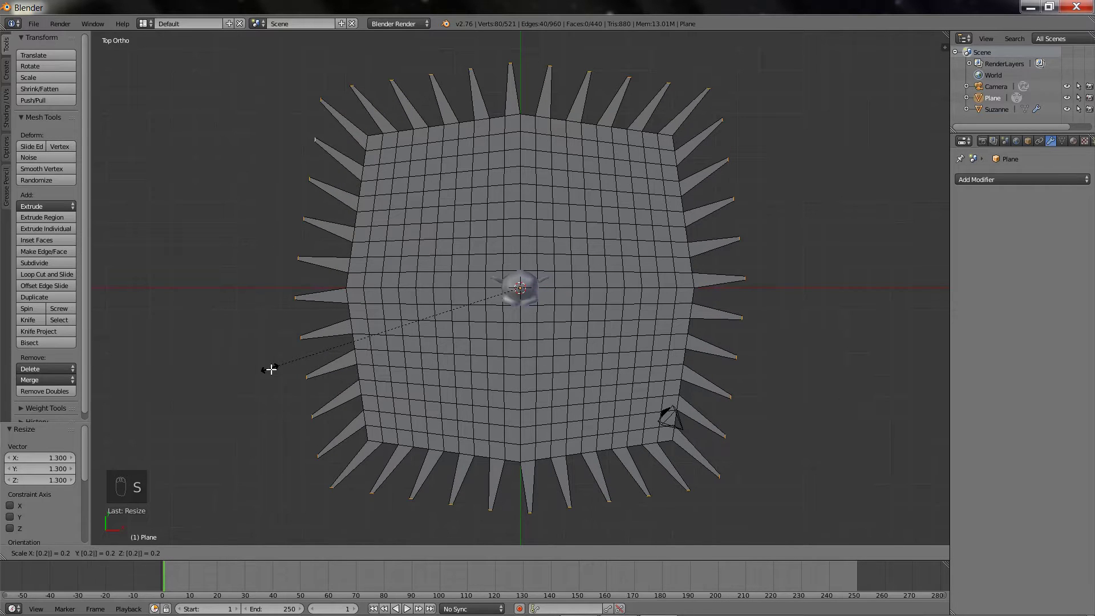
{"action": "key", "text": "Return"}
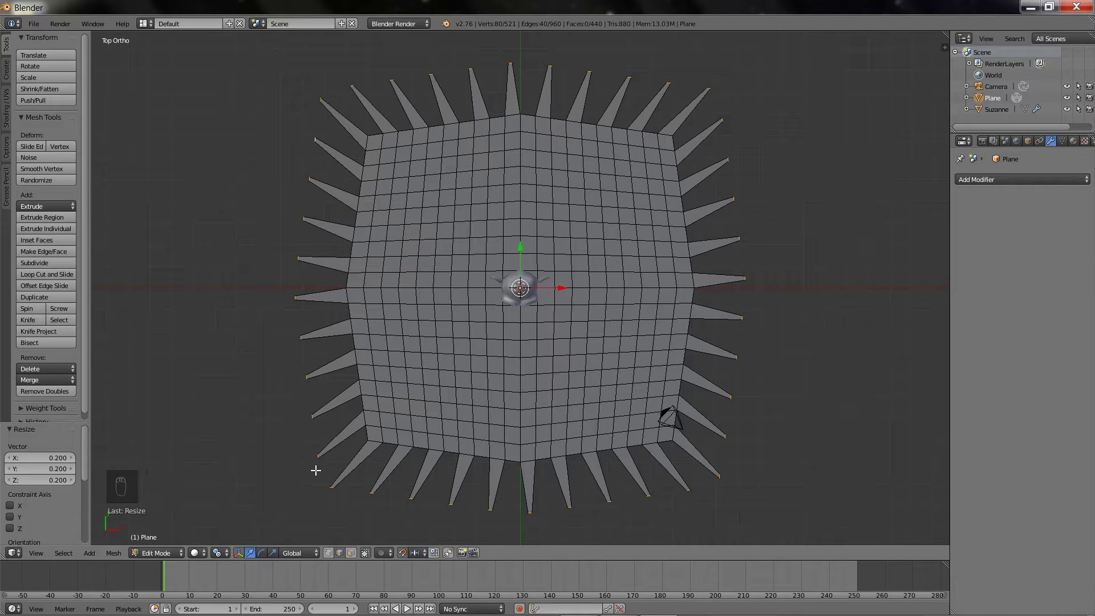
Return to Object Mode and, in front view, raise the plane 2 units in Z above the monkey head.
{"action": "key", "text": "Tab"}
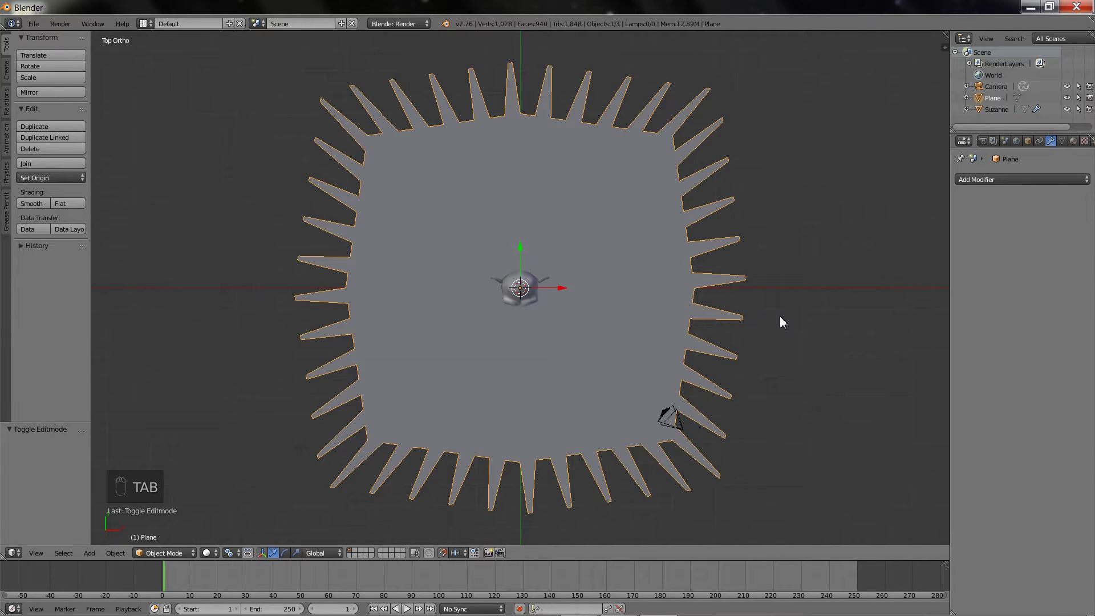
{"action": "key", "text": "KP_1"}
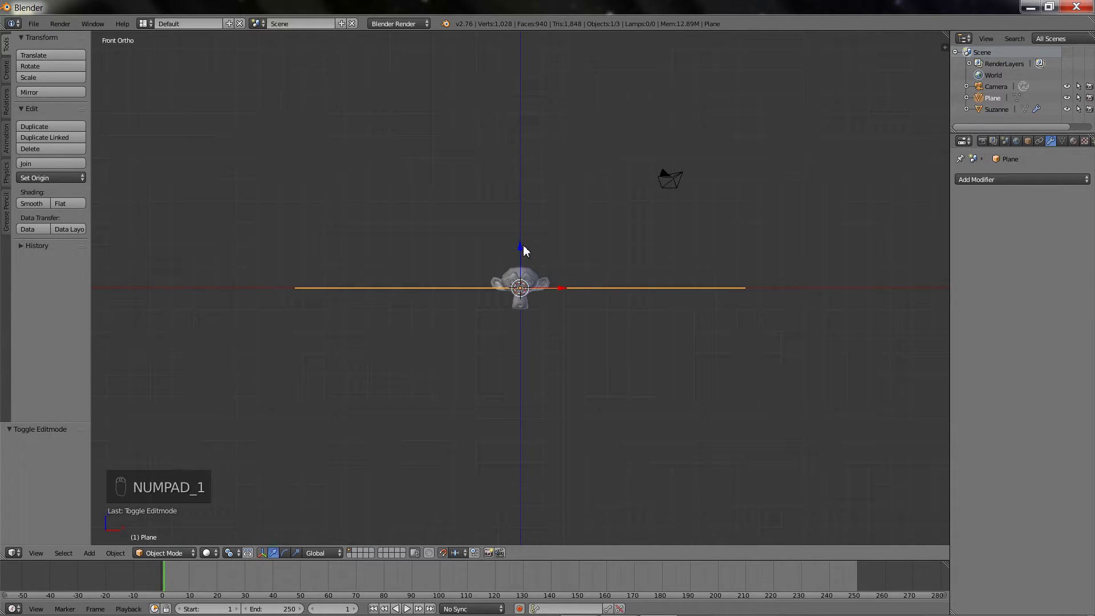
{"action": "left_click_drag", "start_coordinate": [522, 250], "coordinate": [526, 212]}
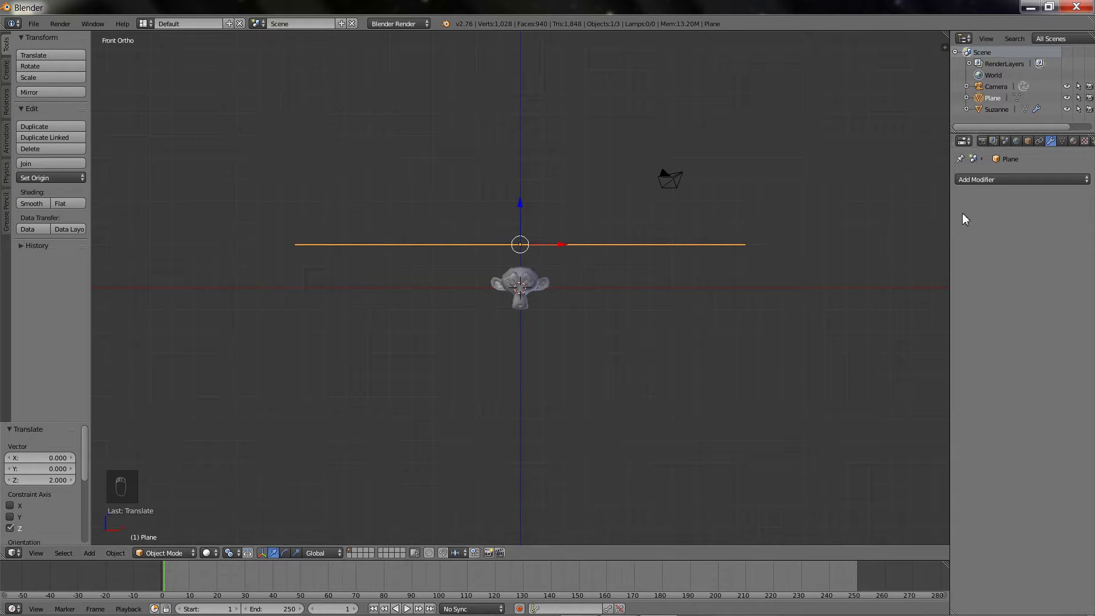
Enable Cloth physics on the plane with the Silk preset and turn on Self Collision.
{"action": "scroll", "coordinate": [1059, 141], "scroll_direction": "right", "scroll_amount": 3}
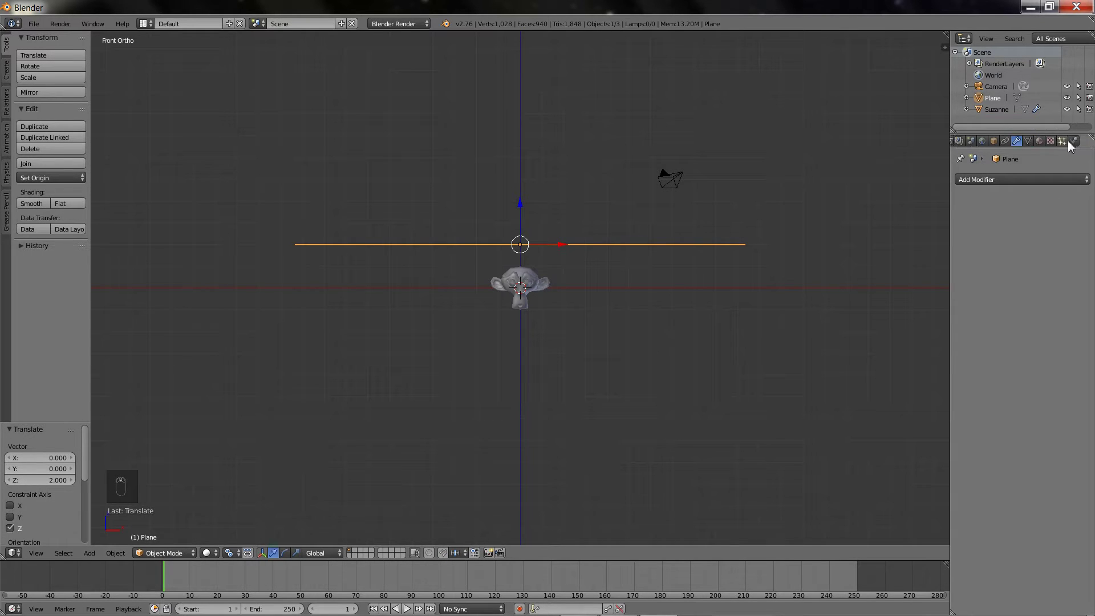
{"action": "left_click", "coordinate": [1076, 141]}
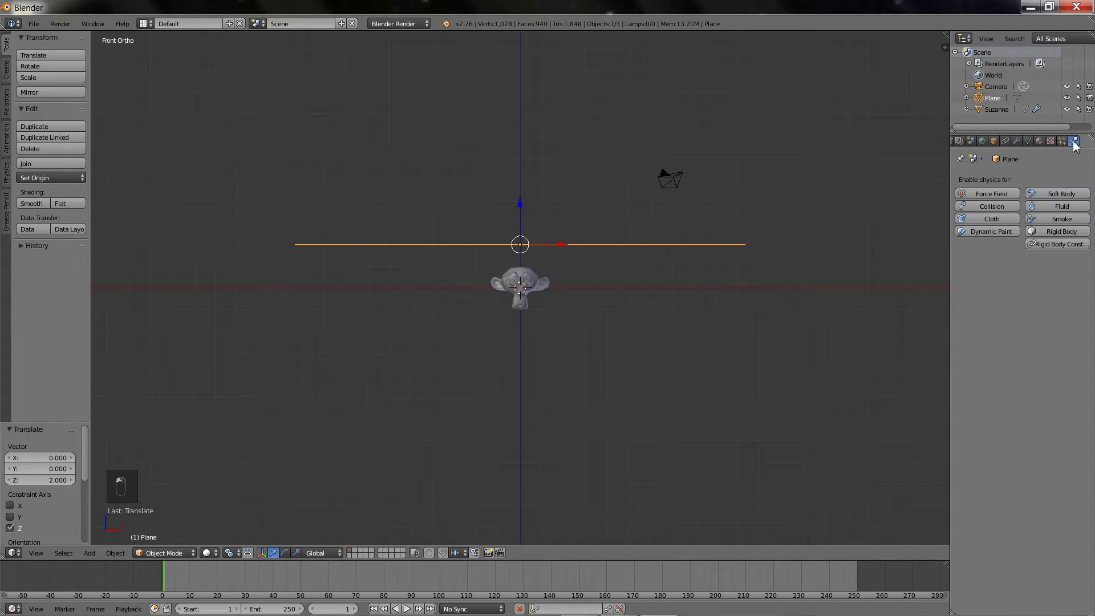
{"action": "left_click", "coordinate": [991, 221]}
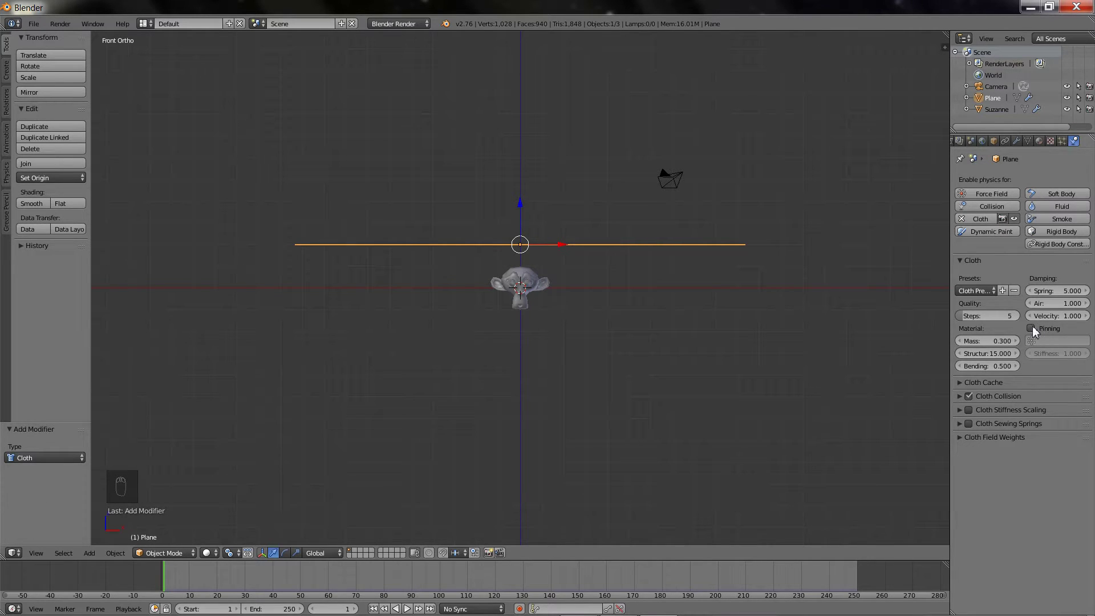
{"action": "left_click", "coordinate": [977, 291]}
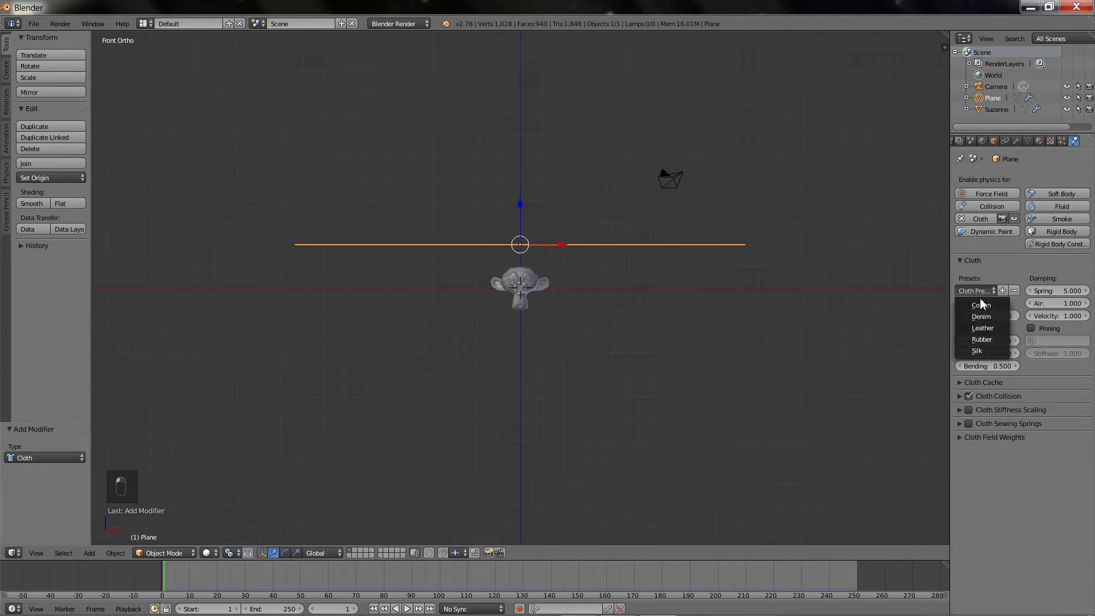
{"action": "left_click", "coordinate": [980, 349]}
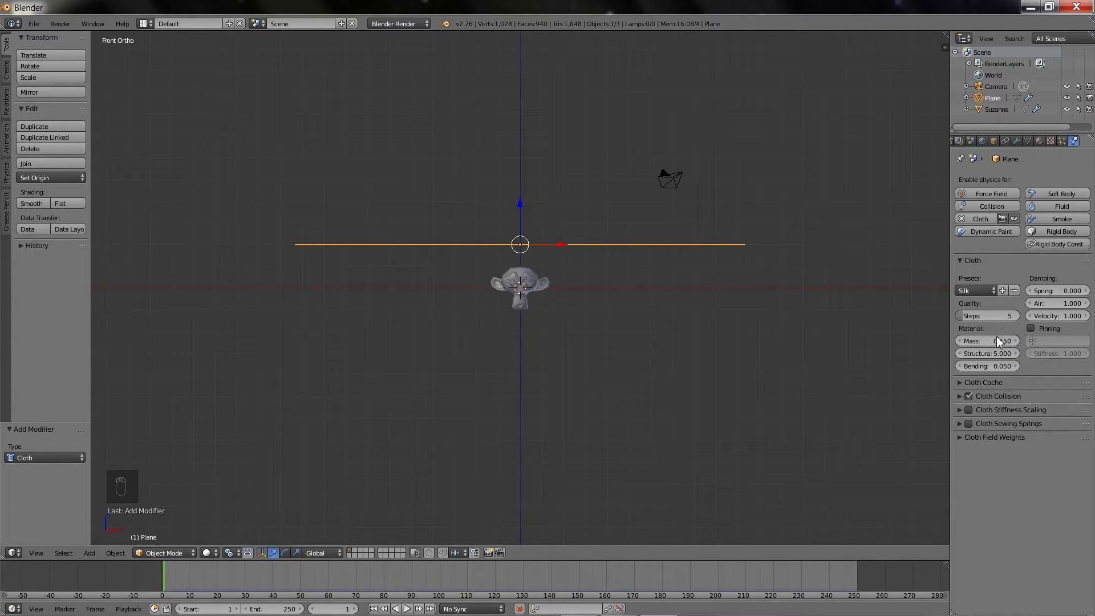
{"action": "left_click", "coordinate": [959, 397]}
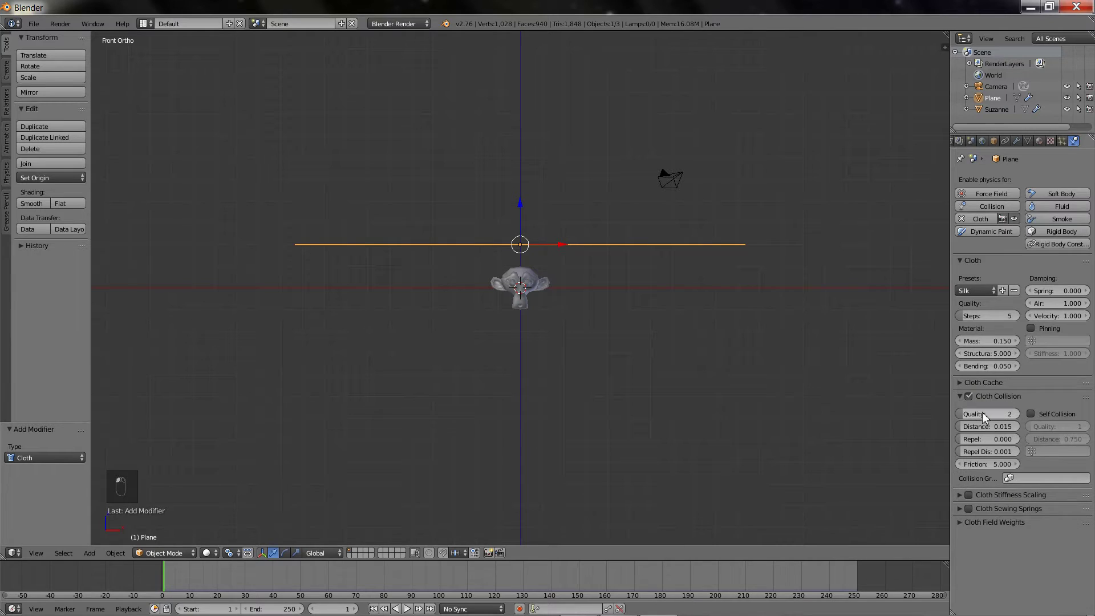
{"action": "left_click", "coordinate": [1033, 416]}
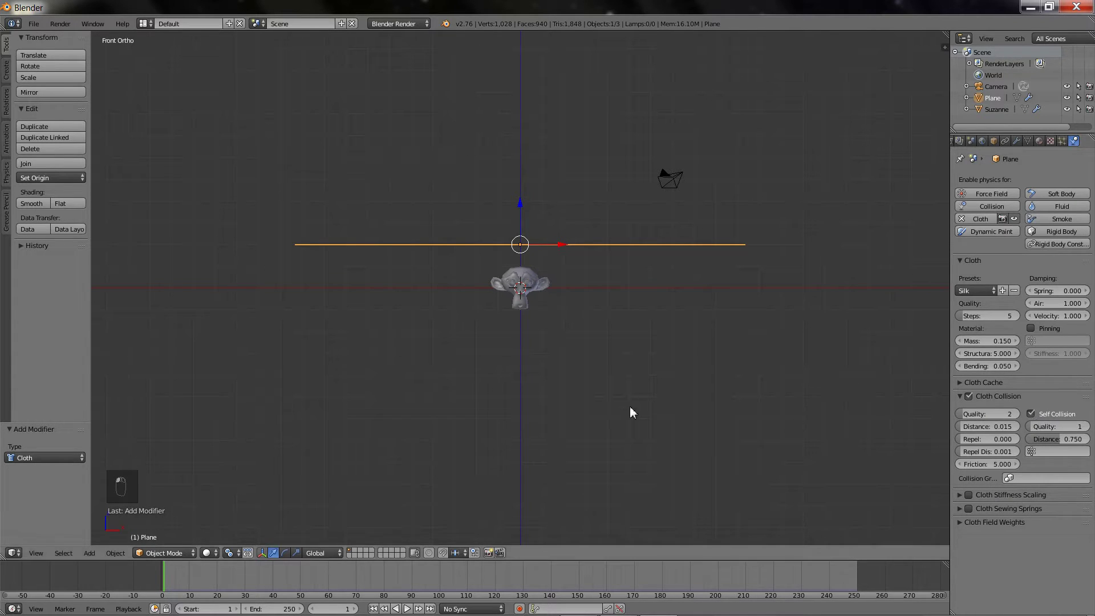
Run the cloth simulation to frame 148, pause it there, and apply the Cloth modifier to the plane.
{"action": "left_click", "coordinate": [406, 609]}
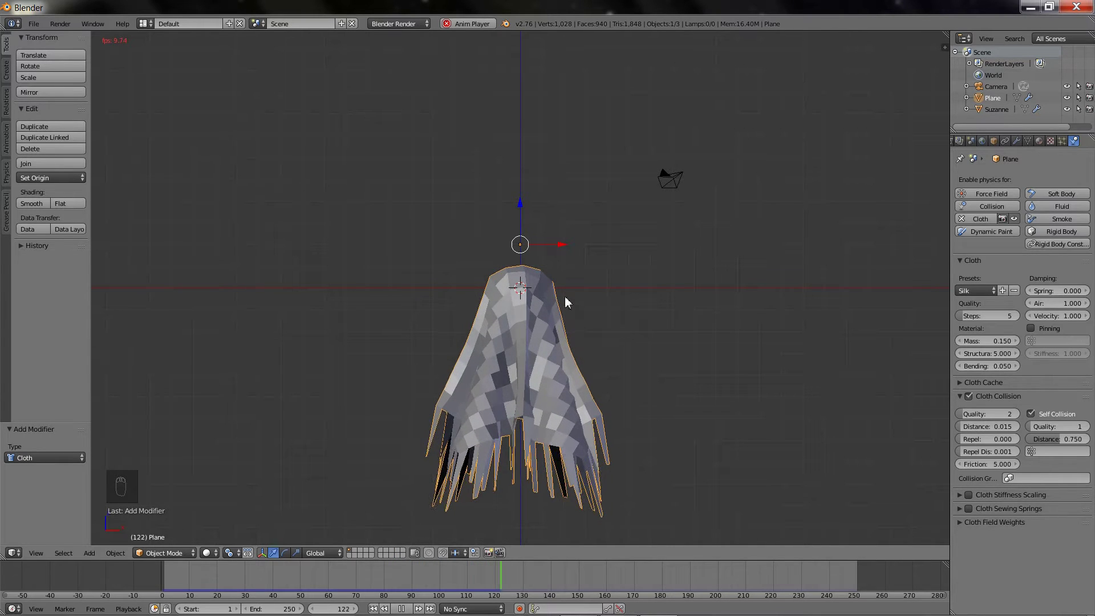
{"action": "left_click", "coordinate": [404, 609]}
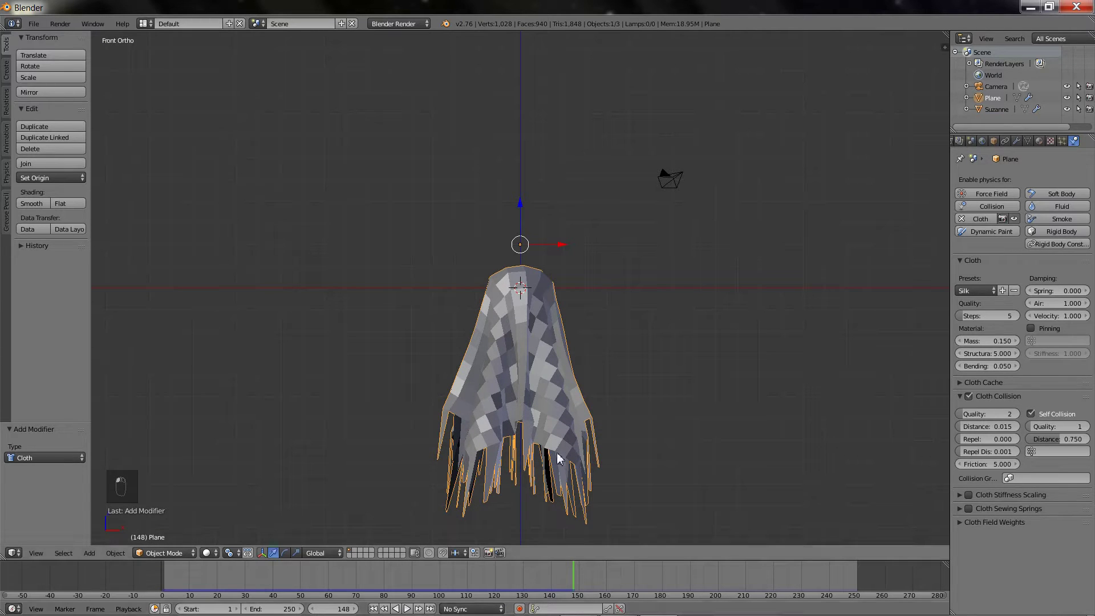
{"action": "scroll", "coordinate": [572, 444], "scroll_direction": "up", "scroll_amount": 4}
{"action": "scroll", "coordinate": [570, 440], "scroll_direction": "up", "scroll_amount": 4}
{"action": "middle_click_drag", "start_coordinate": [572, 443], "coordinate": [577, 340], "text": "shift"}
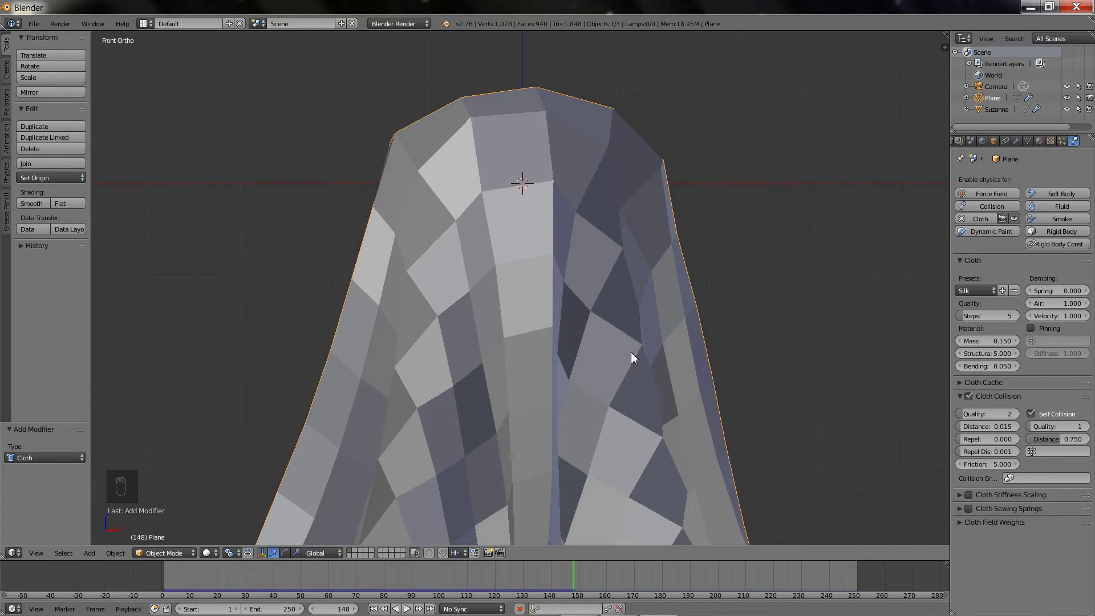
{"action": "left_click", "coordinate": [1017, 141]}
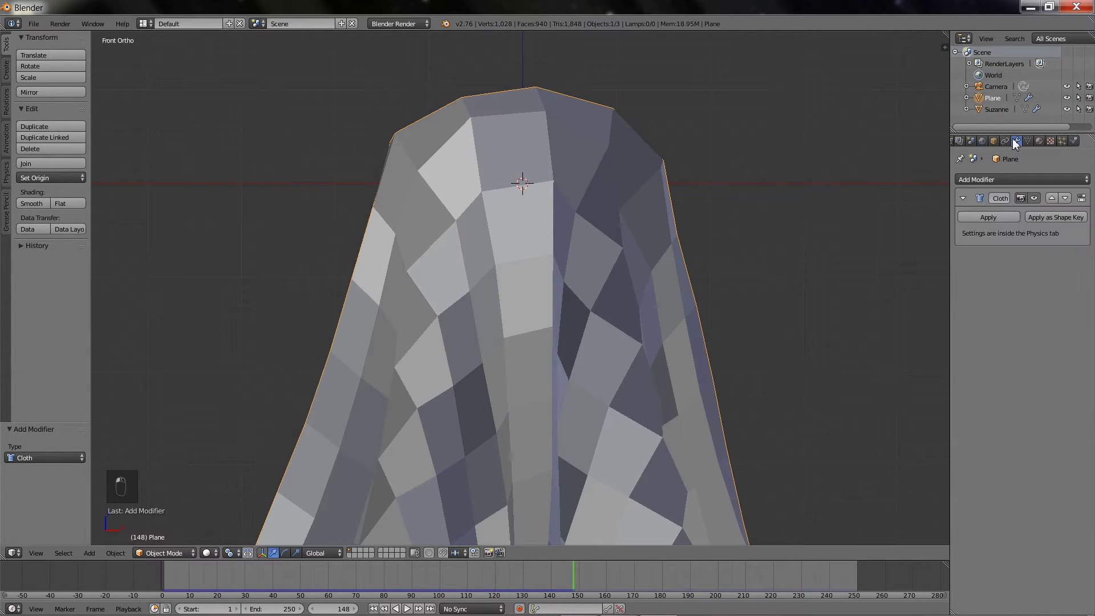
{"action": "left_click", "coordinate": [990, 215]}
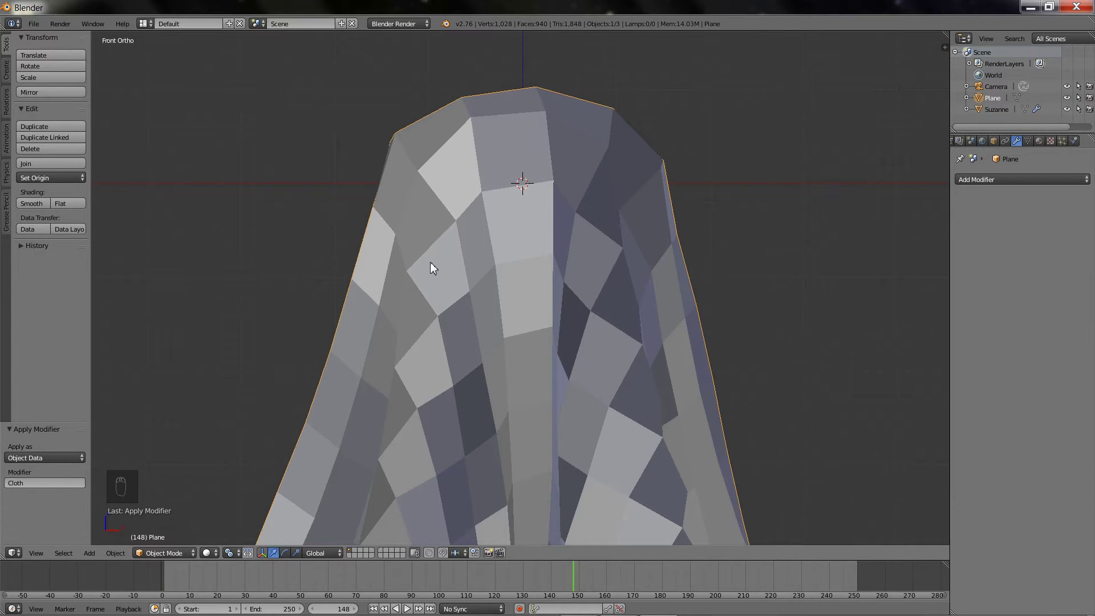
In Edit Mode, delete four faces of the draped cloth over the eye area, two on each side of the central strip.
{"action": "key", "text": "Tab"}
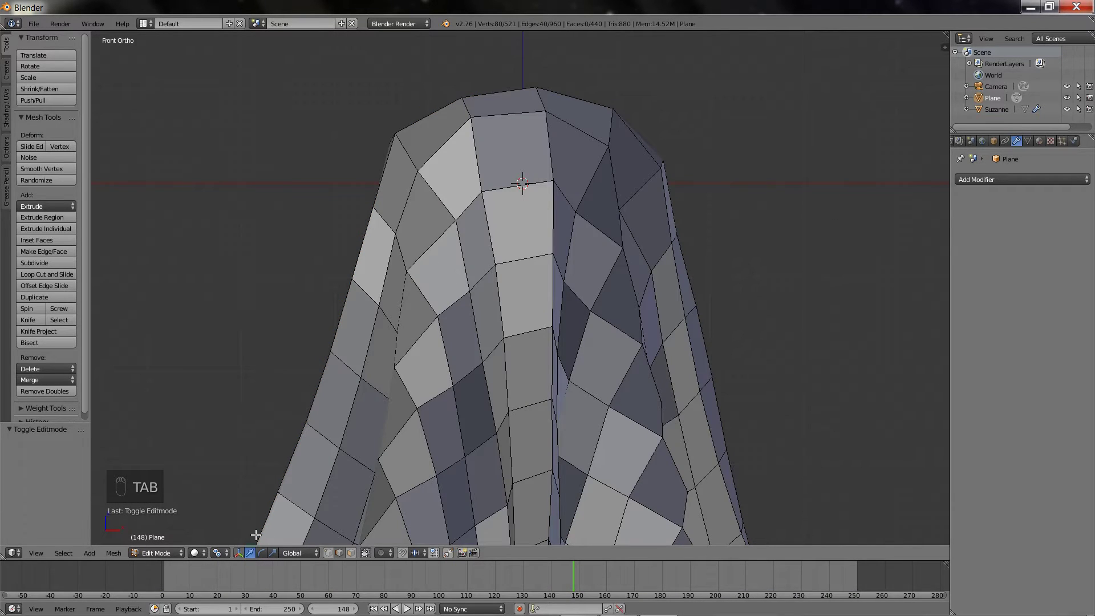
{"action": "left_click", "coordinate": [351, 553]}
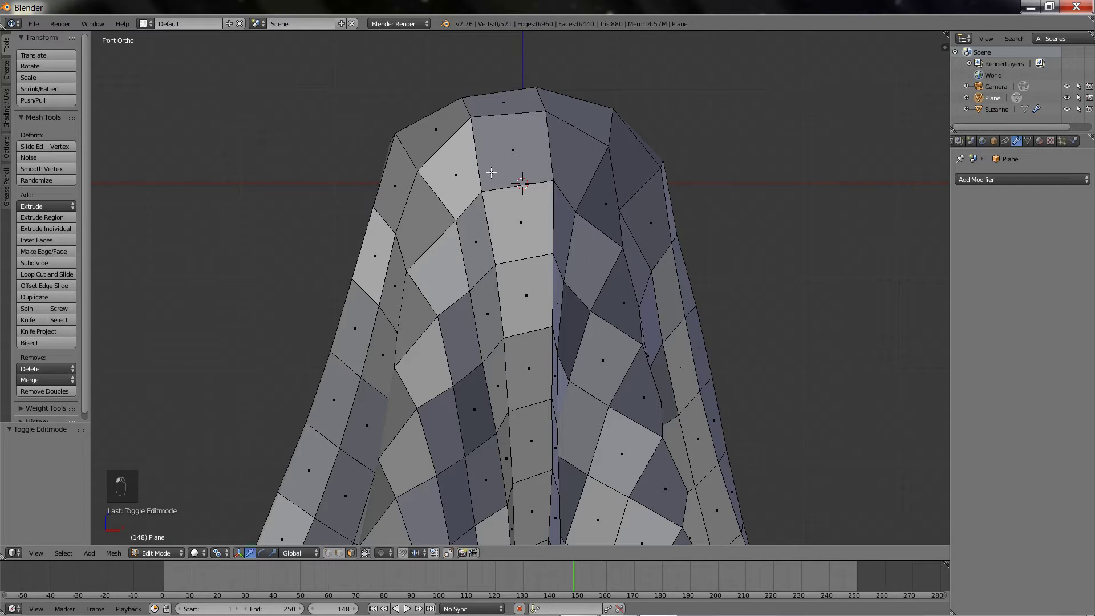
{"action": "right_click", "coordinate": [464, 177]}
{"action": "right_click", "coordinate": [471, 228], "text": "shift"}
{"action": "right_click", "coordinate": [568, 154], "text": "shift"}
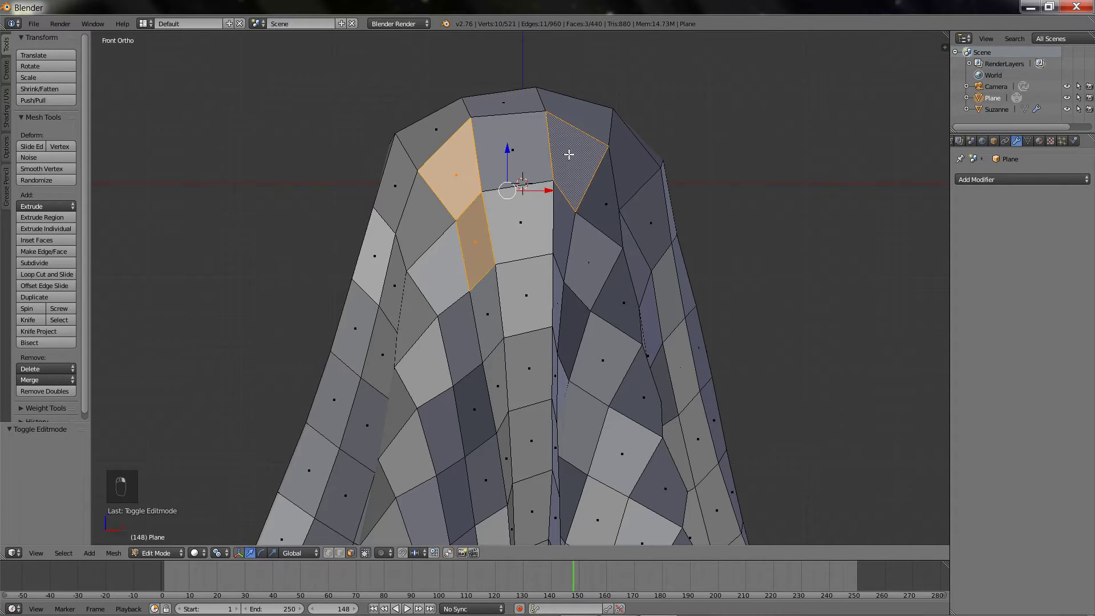
{"action": "right_click", "coordinate": [559, 212], "text": "shift"}
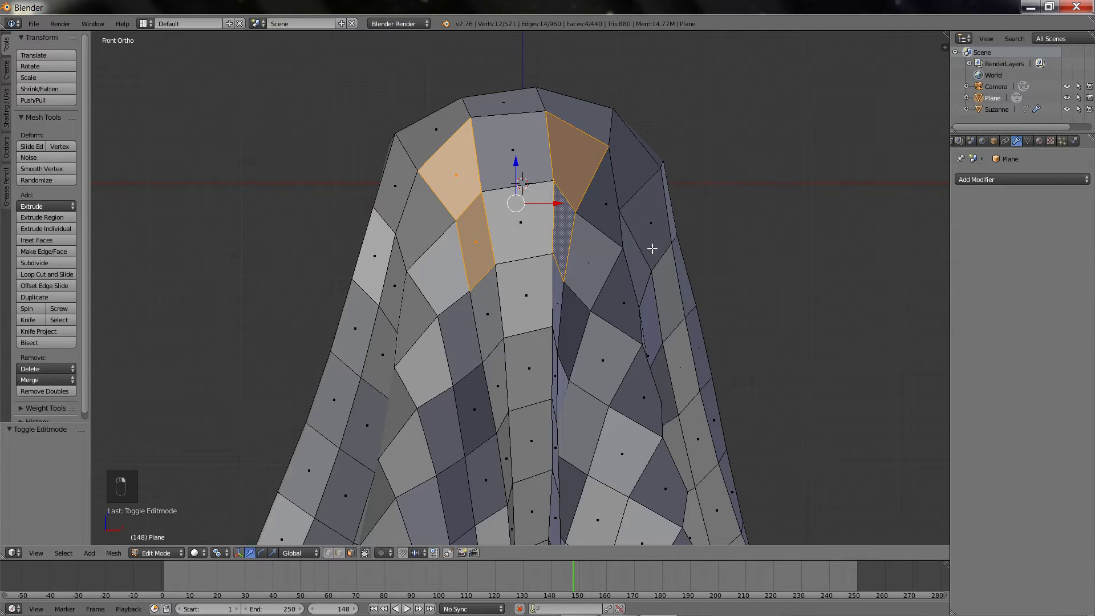
{"action": "key", "text": "x"}
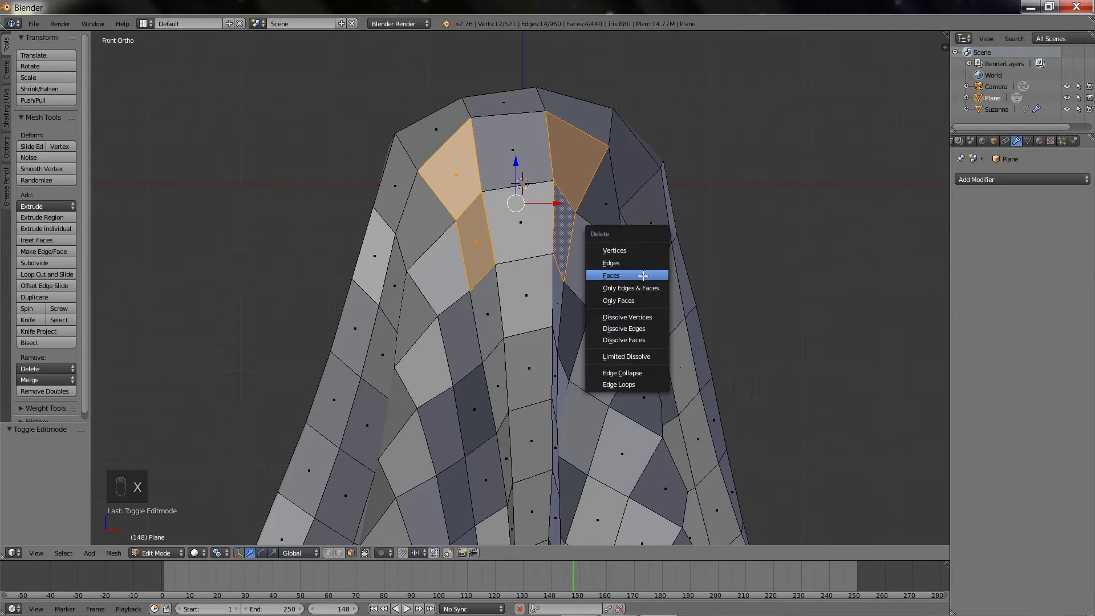
{"action": "left_click", "coordinate": [643, 276]}
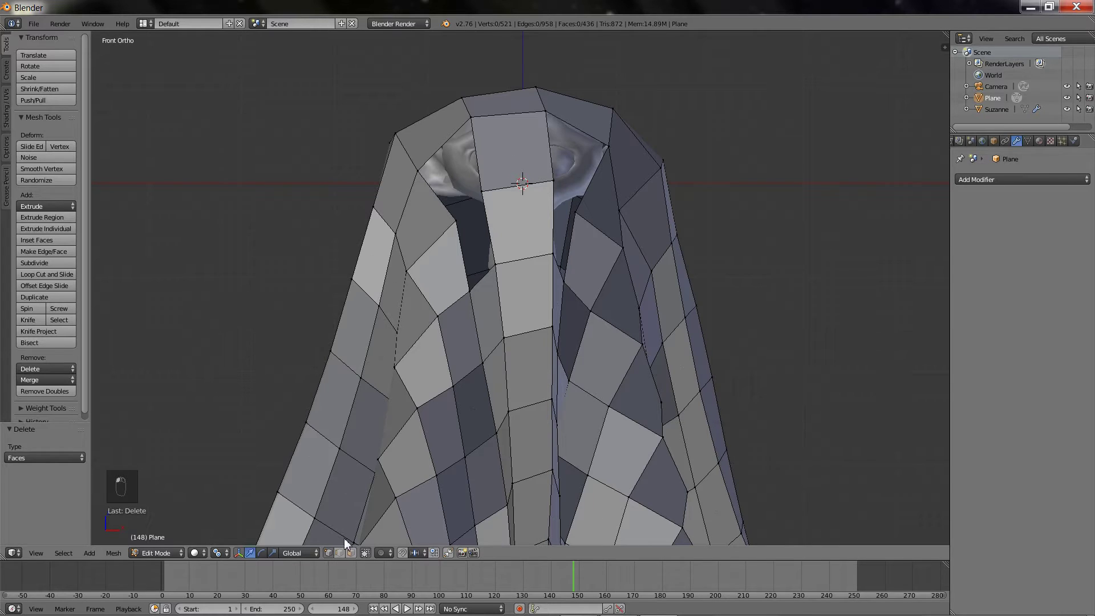
Narrow the nose bridge by moving the two vertices of the central strip between the eye holes inward and upward.
{"action": "right_click", "coordinate": [485, 190]}
{"action": "left_click_drag", "start_coordinate": [524, 194], "coordinate": [557, 190]}
{"action": "left_click_drag", "start_coordinate": [515, 149], "coordinate": [527, 111]}
{"action": "right_click", "coordinate": [555, 180]}
{"action": "left_click_drag", "start_coordinate": [597, 184], "coordinate": [575, 181]}
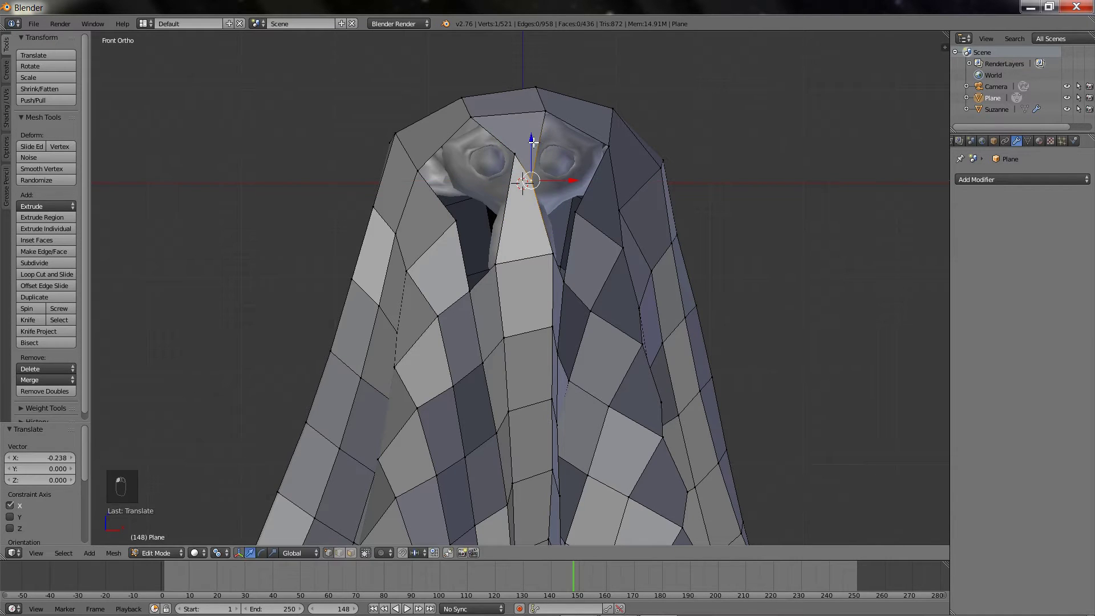
{"action": "left_click_drag", "start_coordinate": [534, 141], "coordinate": [534, 115]}
Shift the upper corner vertices of both eye holes inward and raise the outer one to outline the tops of the eyes.
{"action": "right_click", "coordinate": [609, 142]}
{"action": "left_click_drag", "start_coordinate": [650, 147], "coordinate": [642, 148]}
{"action": "right_click", "coordinate": [419, 173]}
{"action": "left_click_drag", "start_coordinate": [459, 171], "coordinate": [490, 169]}
{"action": "right_click", "coordinate": [474, 121]}
{"action": "left_click_drag", "start_coordinate": [513, 117], "coordinate": [534, 116]}
{"action": "left_click_drag", "start_coordinate": [496, 85], "coordinate": [546, 86]}
{"action": "right_click", "coordinate": [548, 115]}
{"action": "right_click", "coordinate": [453, 169]}
{"action": "left_click_drag", "start_coordinate": [452, 136], "coordinate": [459, 119]}
Raise the outer side vertices of both eye holes and move the left hole's one inward beneath the monkey's eye.
{"action": "right_click", "coordinate": [580, 217]}
{"action": "left_click_drag", "start_coordinate": [577, 173], "coordinate": [579, 158]}
{"action": "right_click", "coordinate": [458, 222]}
{"action": "left_click_drag", "start_coordinate": [459, 179], "coordinate": [460, 157]}
{"action": "left_click", "coordinate": [503, 203]}
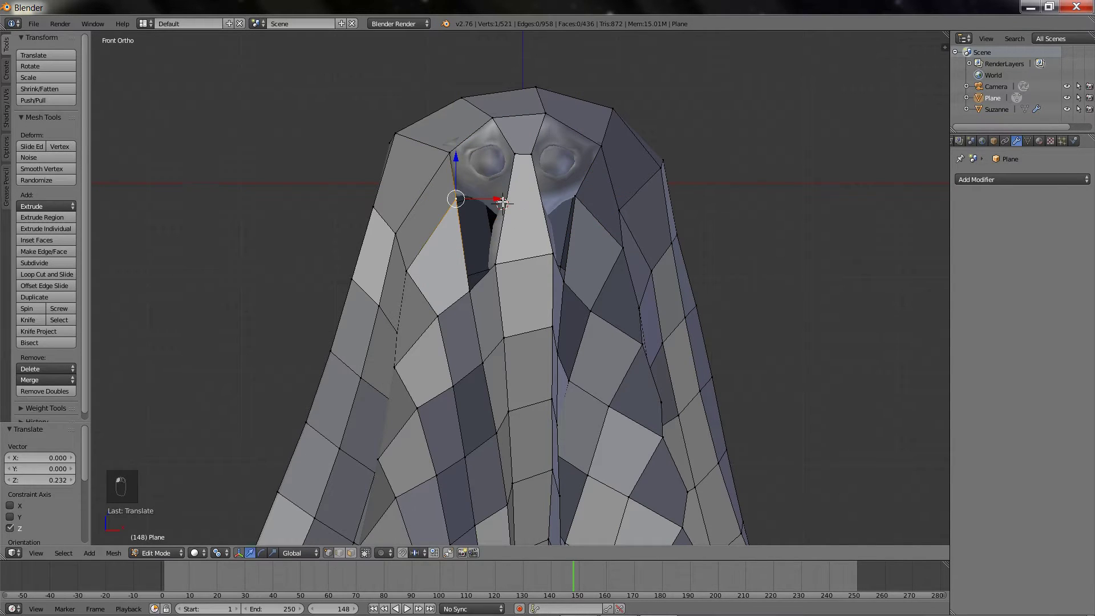
{"action": "left_click_drag", "start_coordinate": [502, 201], "coordinate": [525, 200]}
{"action": "left_click_drag", "start_coordinate": [481, 160], "coordinate": [482, 165]}
Raise the bottom vertices of both eye holes to shorten the openings, aligning the right hole's lower edge below the eye.
{"action": "right_click", "coordinate": [481, 295]}
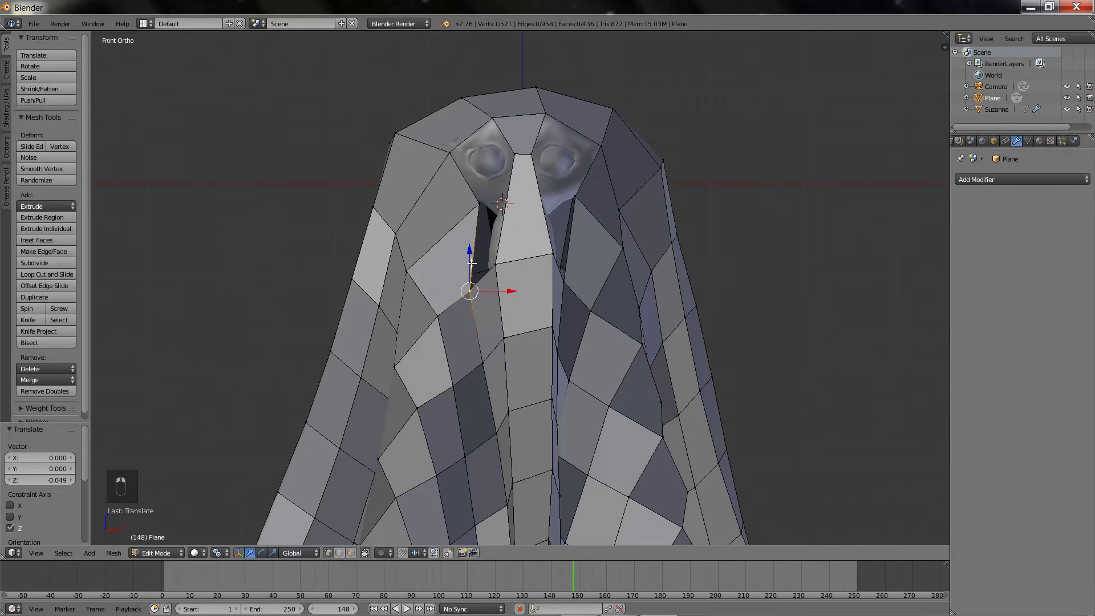
{"action": "left_click_drag", "start_coordinate": [472, 260], "coordinate": [493, 205]}
{"action": "right_click", "coordinate": [566, 265]}
{"action": "right_click", "coordinate": [572, 290]}
{"action": "left_click_drag", "start_coordinate": [562, 243], "coordinate": [577, 164]}
{"action": "right_click", "coordinate": [555, 254]}
{"action": "left_click_drag", "start_coordinate": [555, 206], "coordinate": [555, 166]}
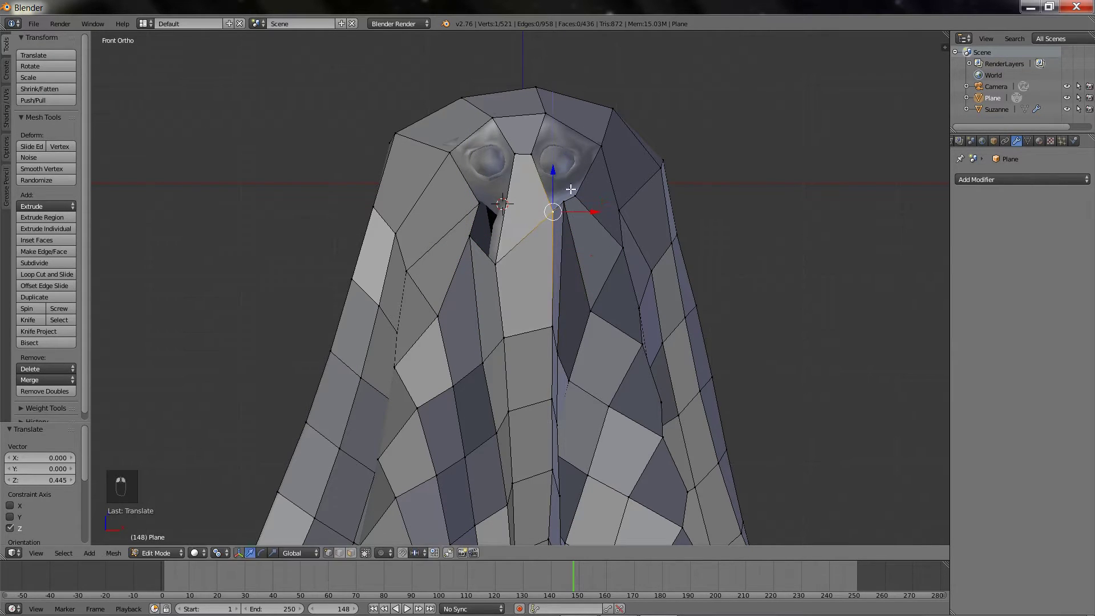
{"action": "left_click_drag", "start_coordinate": [591, 215], "coordinate": [584, 217]}
{"action": "left_click", "coordinate": [576, 218]}
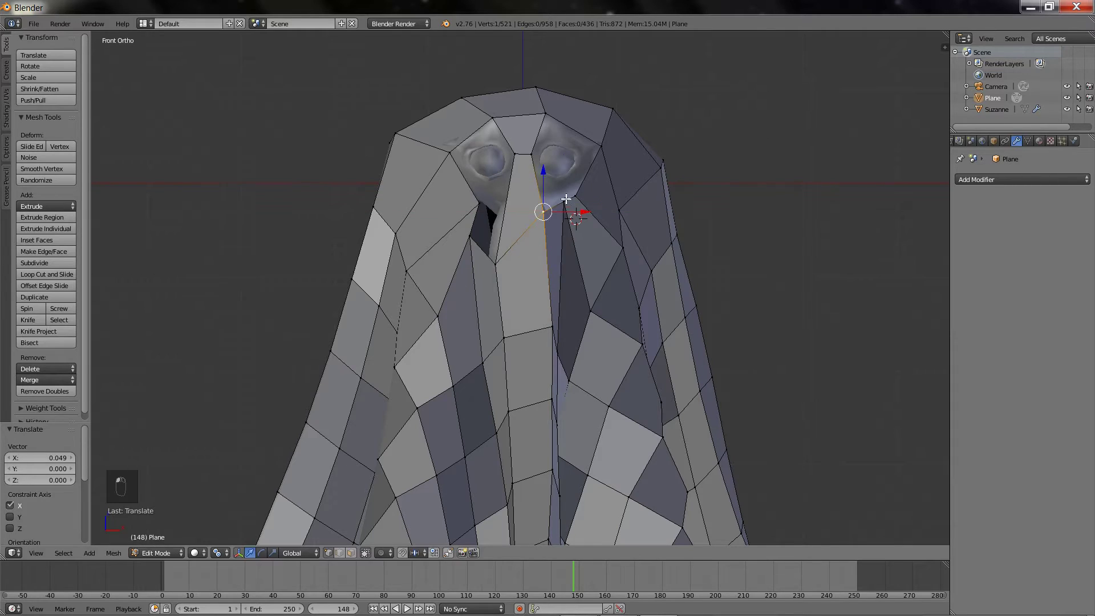
{"action": "right_click", "coordinate": [568, 203]}
{"action": "left_click_drag", "start_coordinate": [566, 167], "coordinate": [565, 175]}
Reposition the left eye hole's bottom vertices up to the right hole's level and fine-tune its lower outer corner.
{"action": "right_click", "coordinate": [496, 262]}
{"action": "left_click_drag", "start_coordinate": [497, 222], "coordinate": [478, 179]}
{"action": "right_click", "coordinate": [470, 236]}
{"action": "left_click_drag", "start_coordinate": [512, 215], "coordinate": [547, 209]}
{"action": "right_click", "coordinate": [496, 211]}
{"action": "left_click_drag", "start_coordinate": [509, 172], "coordinate": [510, 178]}
{"action": "left_click_drag", "start_coordinate": [547, 216], "coordinate": [510, 202]}
{"action": "right_click", "coordinate": [479, 204]}
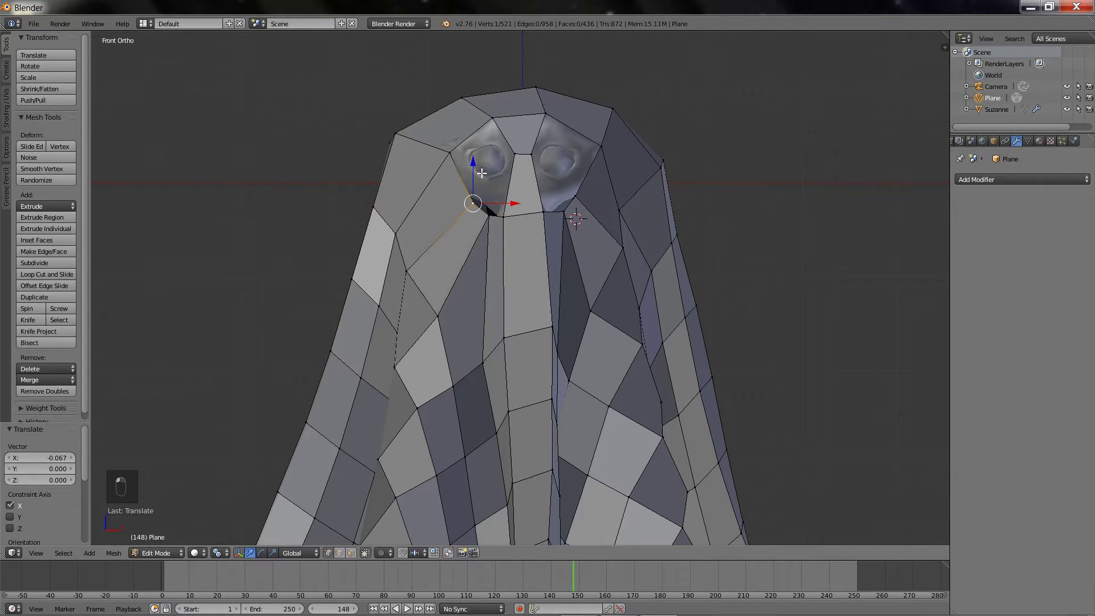
{"action": "left_click_drag", "start_coordinate": [478, 170], "coordinate": [479, 163]}
{"action": "right_click", "coordinate": [489, 216]}
{"action": "left_click_drag", "start_coordinate": [534, 216], "coordinate": [532, 215]}
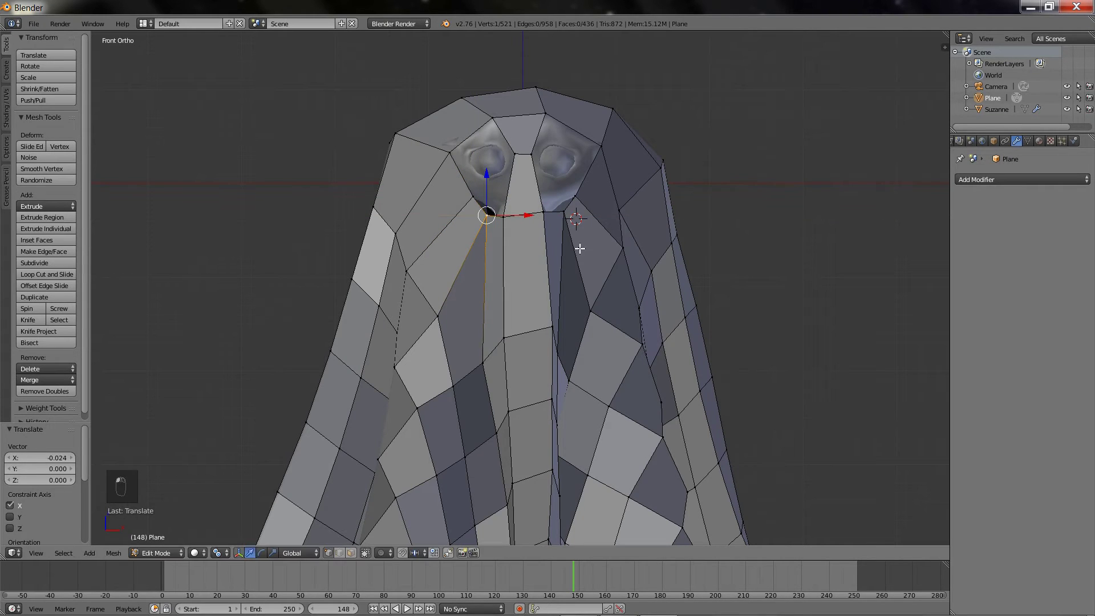
Extrude the left eye hole's edge loop in place, smooth its vertices, and nudge the new loop slightly up and inward.
{"action": "right_click", "coordinate": [509, 199], "text": "alt"}
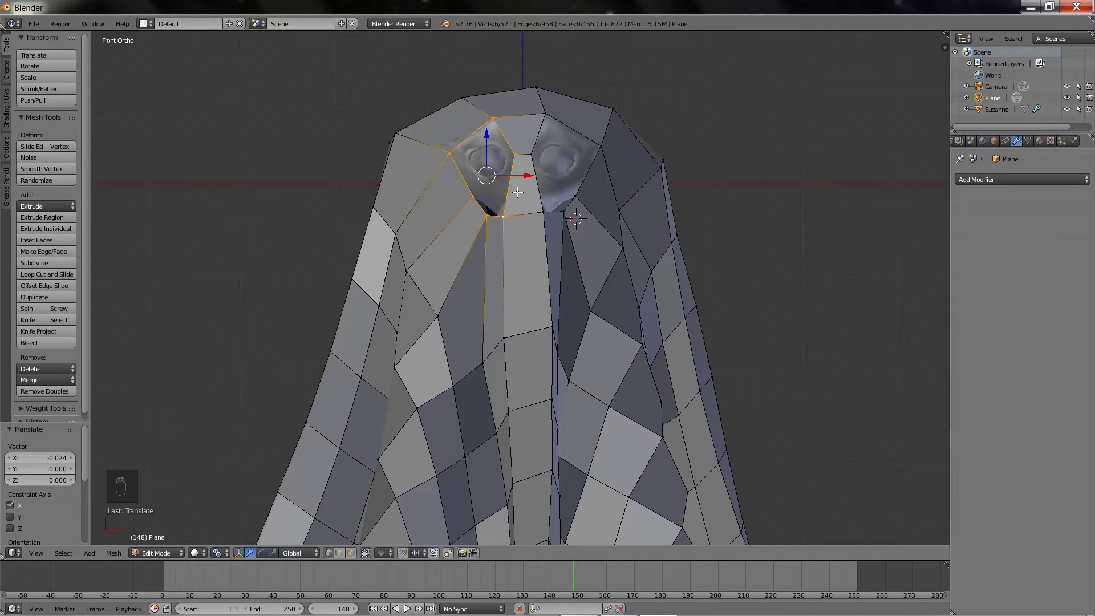
{"action": "key", "text": "e"}
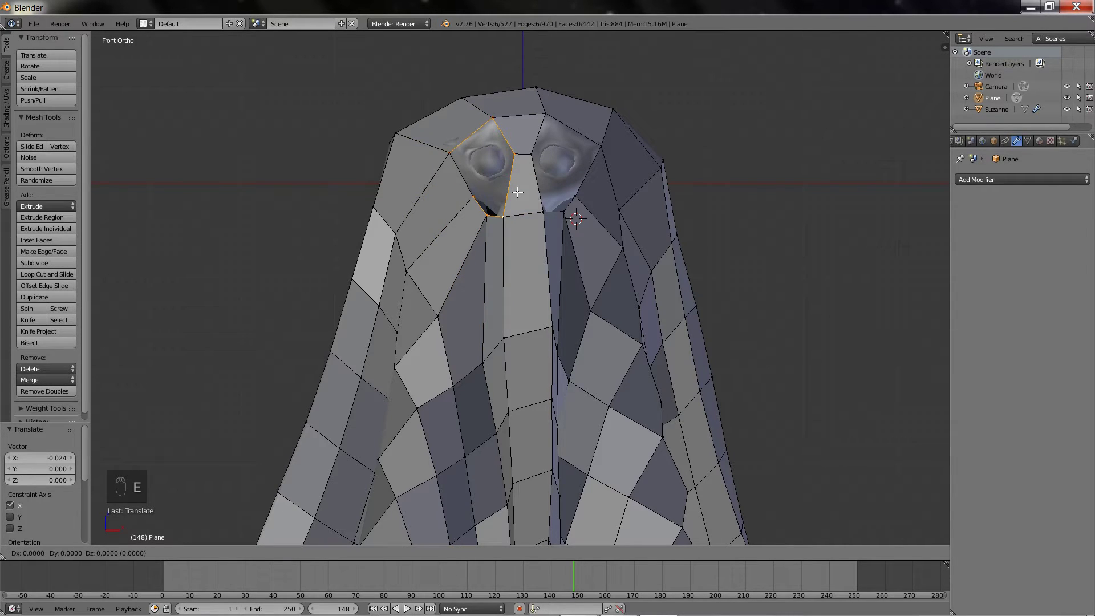
{"action": "right_click", "coordinate": [518, 193]}
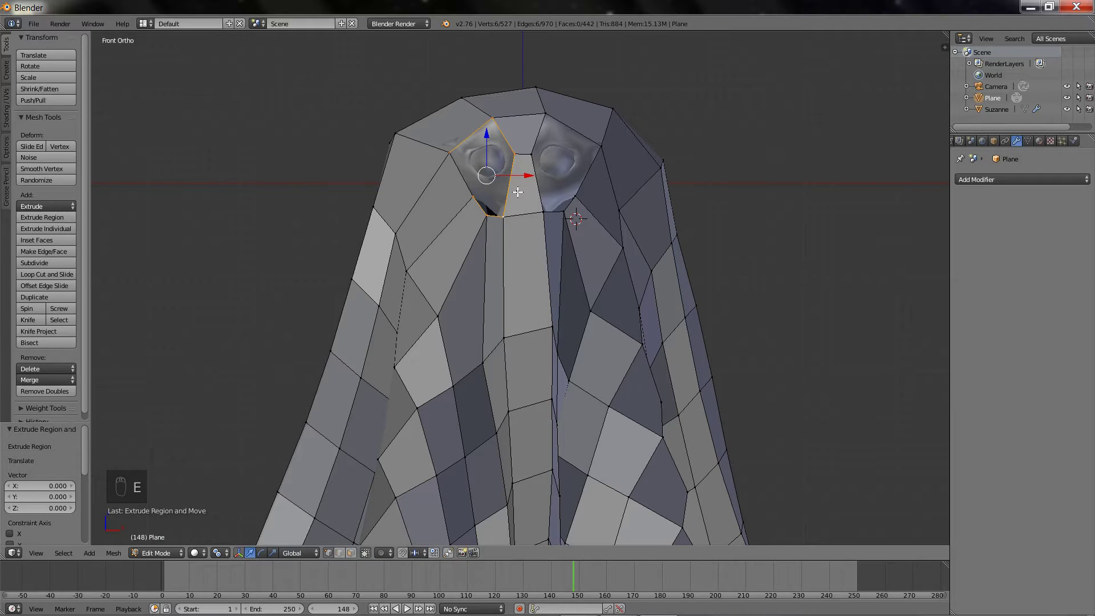
{"action": "key", "text": "w"}
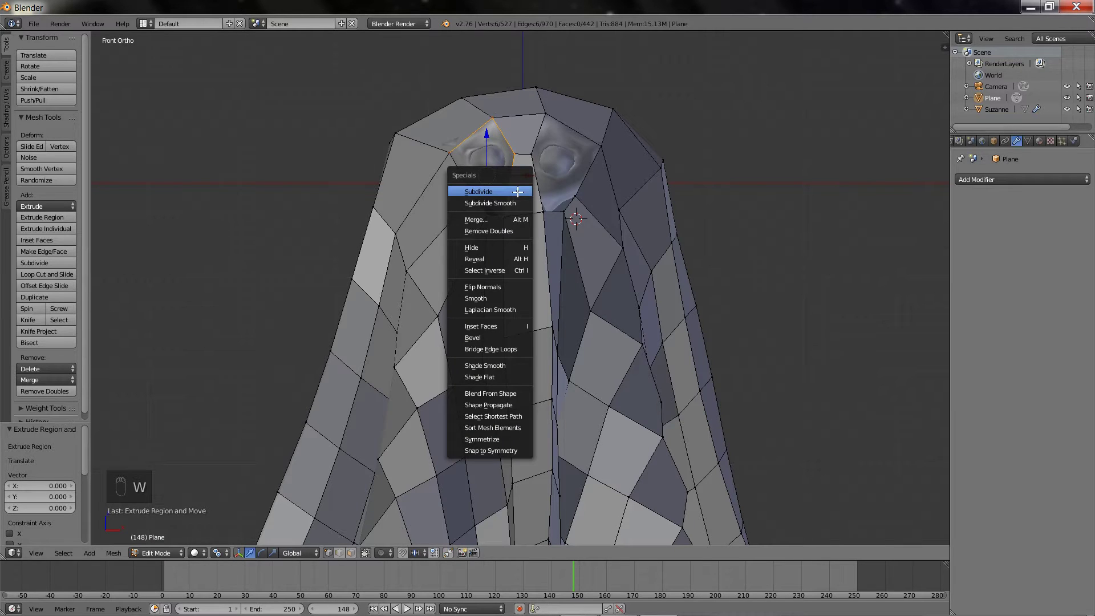
{"action": "left_click", "coordinate": [493, 299]}
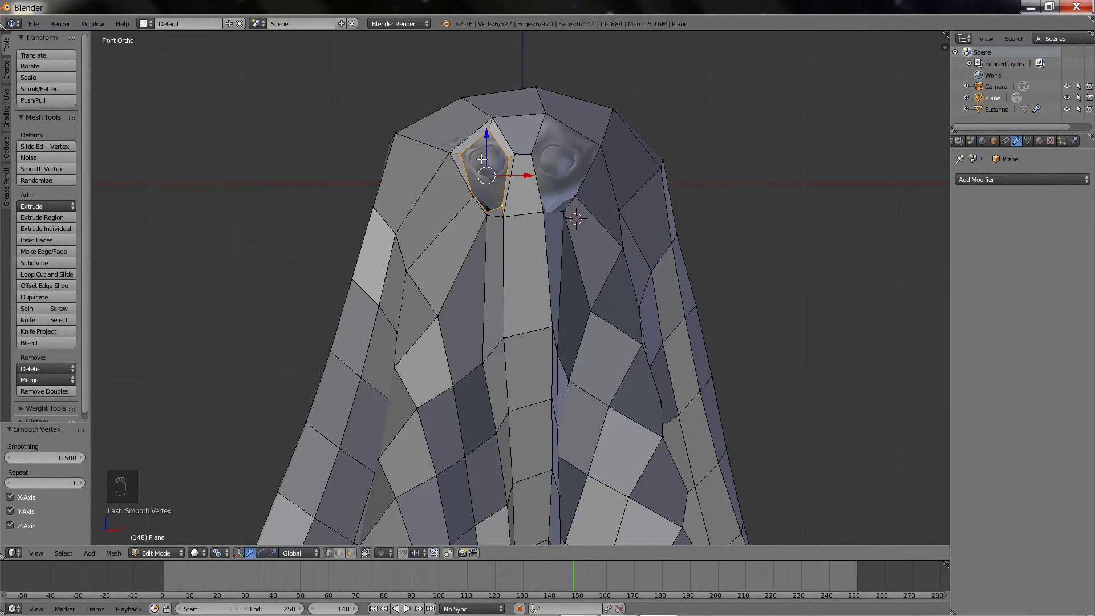
{"action": "left_click_drag", "start_coordinate": [486, 135], "coordinate": [492, 134]}
{"action": "left_click_drag", "start_coordinate": [531, 174], "coordinate": [532, 174]}
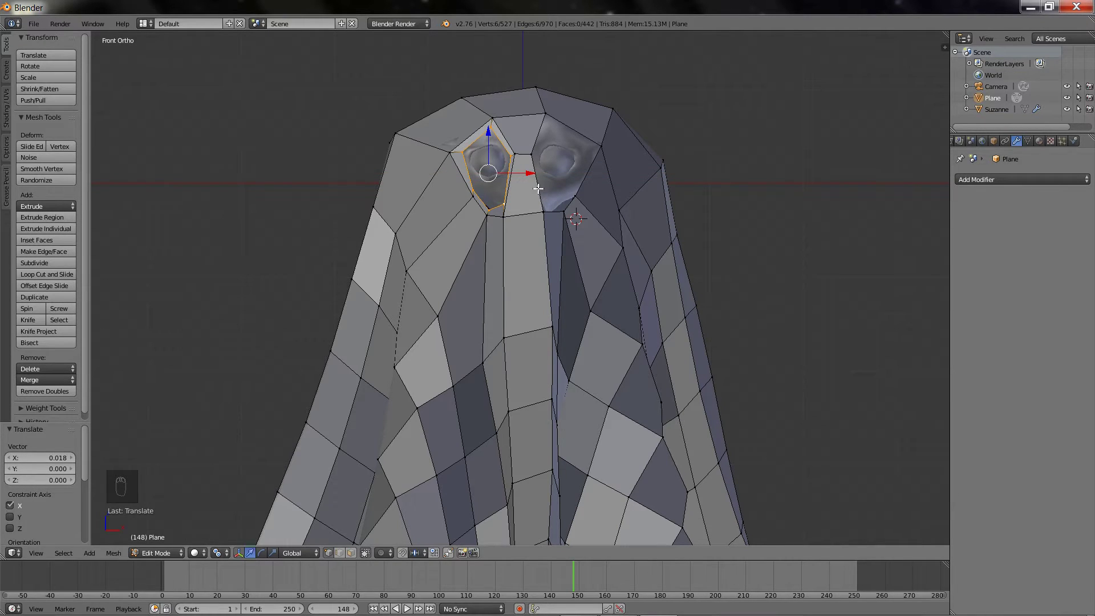
Extrude the right eye hole's edge loop in place, smooth its vertices, and shift the new loop slightly upward and inward.
{"action": "right_click", "coordinate": [539, 187]}
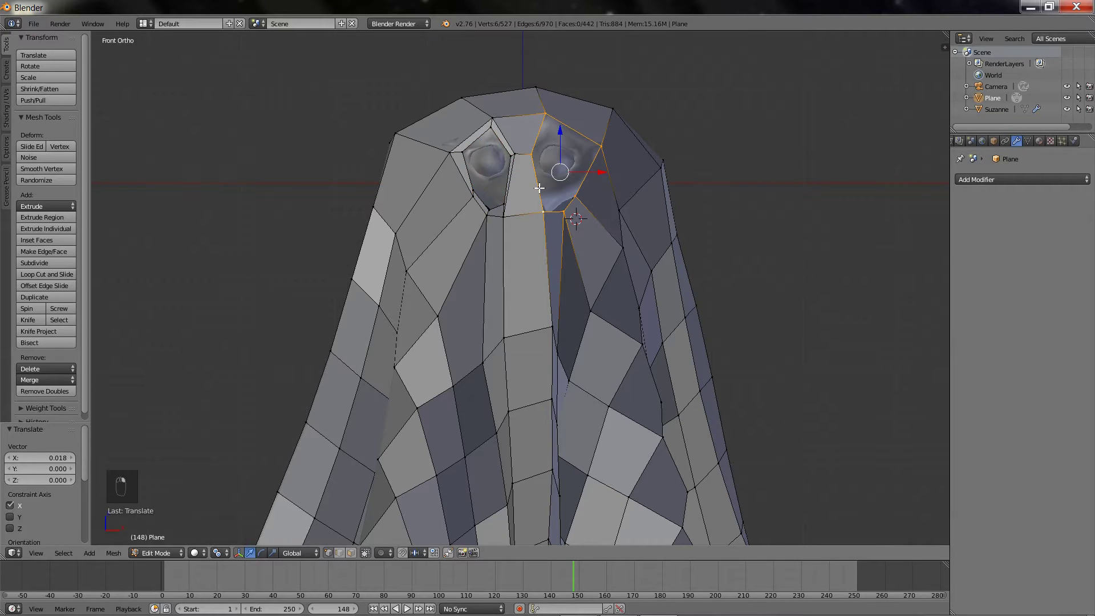
{"action": "key", "text": "e"}
{"action": "left_click", "coordinate": [686, 214]}
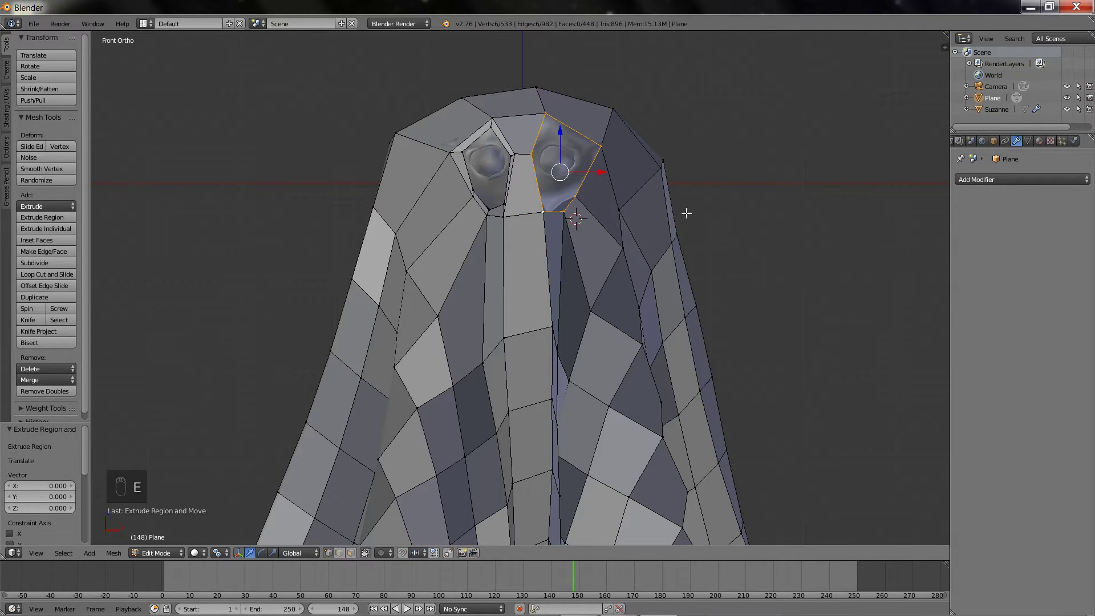
{"action": "key", "text": "w"}
{"action": "left_click", "coordinate": [686, 212]}
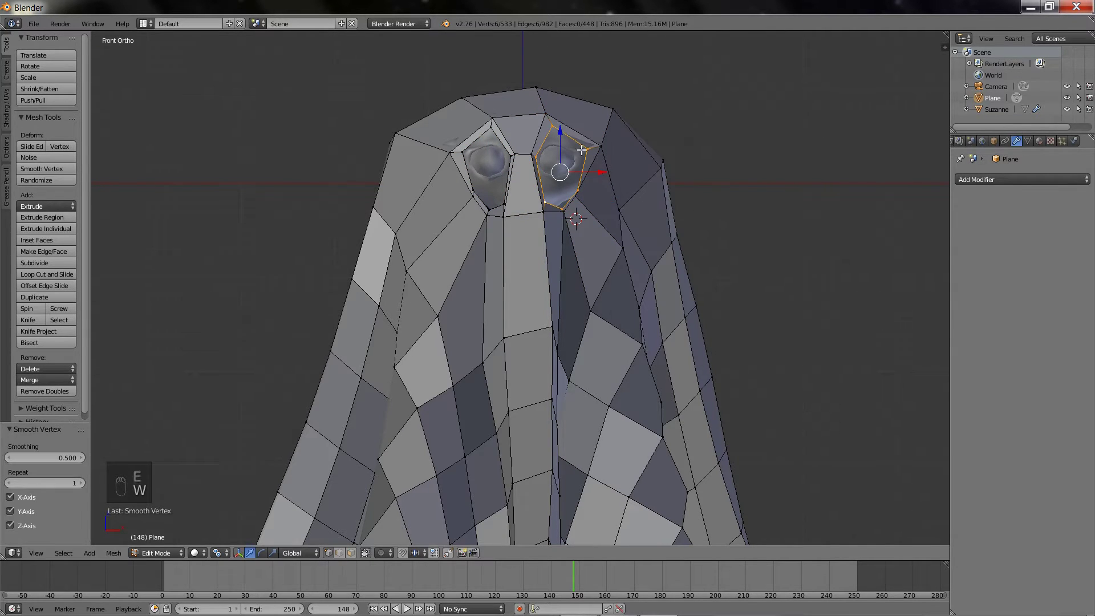
{"action": "left_click_drag", "start_coordinate": [567, 131], "coordinate": [601, 173]}
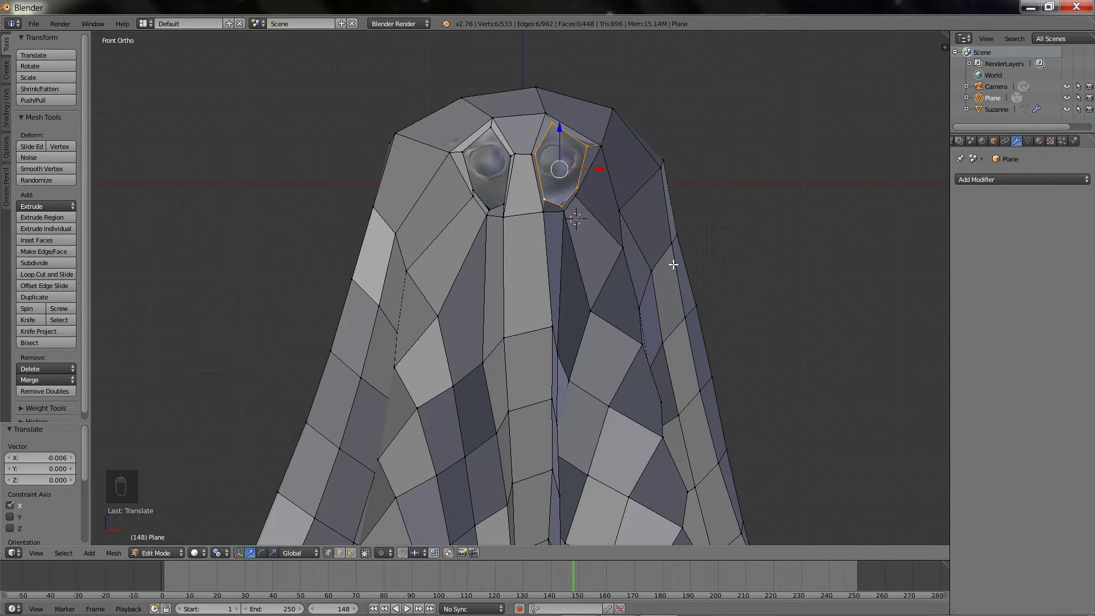
Return to Object Mode, shade the cloth smooth, and add a Subdivision Surface modifier with 2 view subdivisions.
{"action": "key", "text": "Tab"}
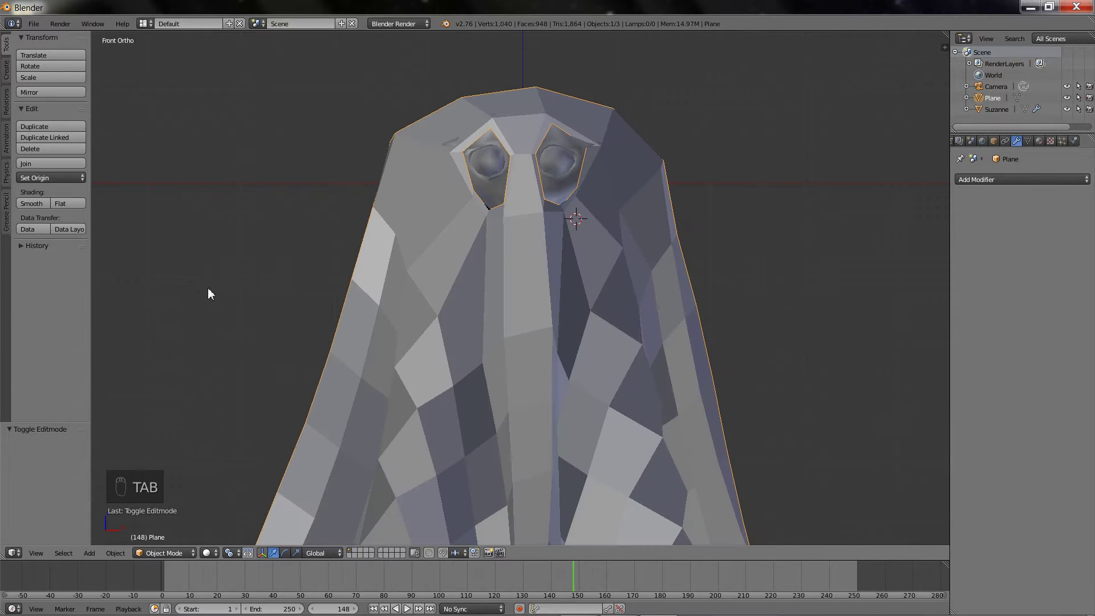
{"action": "left_click", "coordinate": [30, 203]}
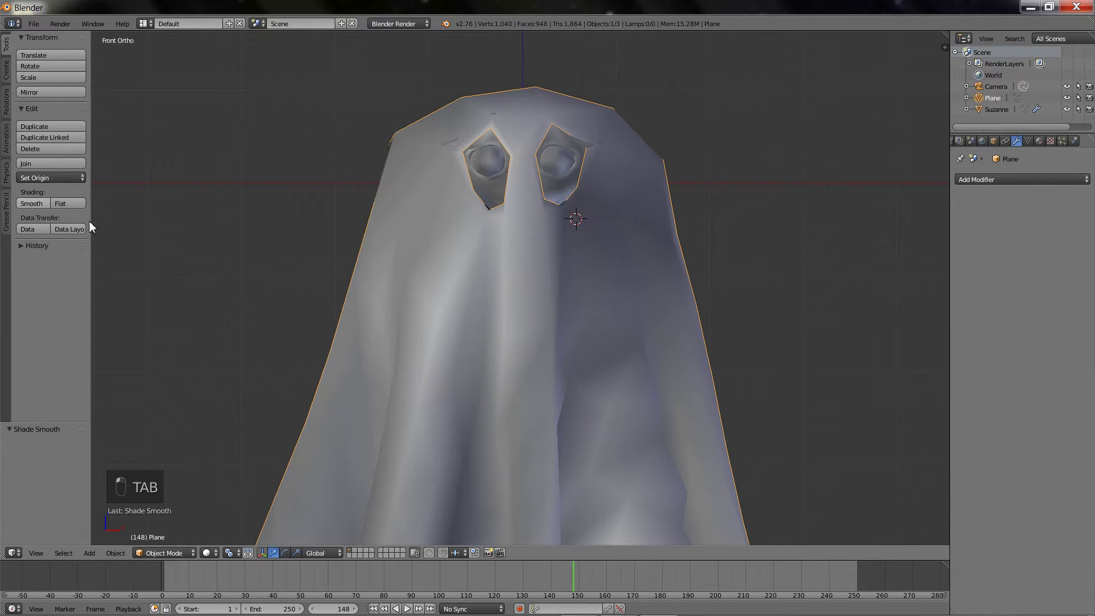
{"action": "left_click", "coordinate": [977, 181]}
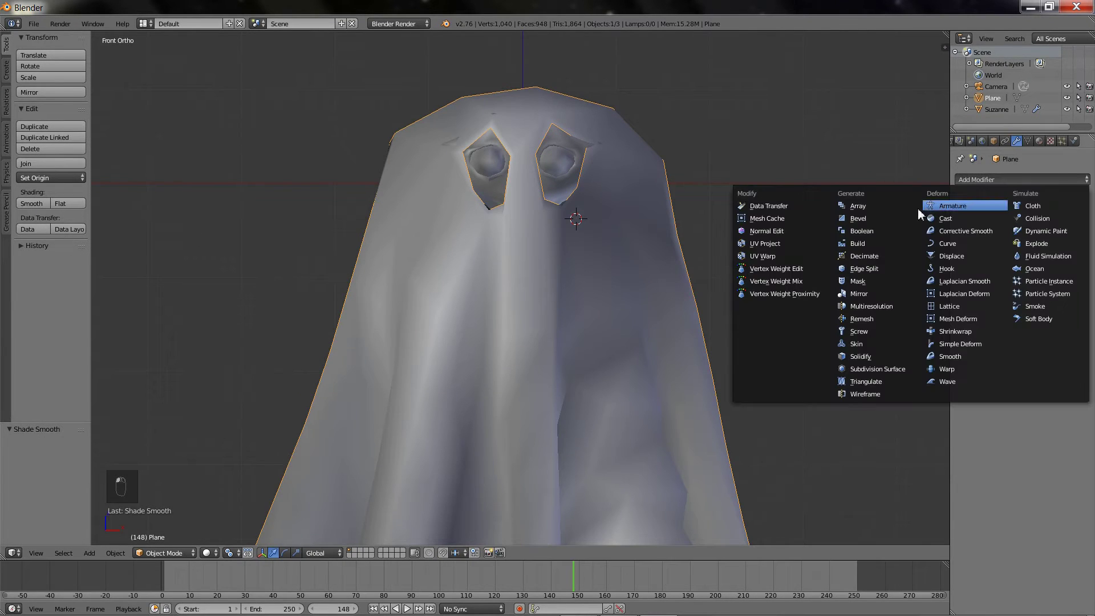
{"action": "left_click", "coordinate": [864, 369]}
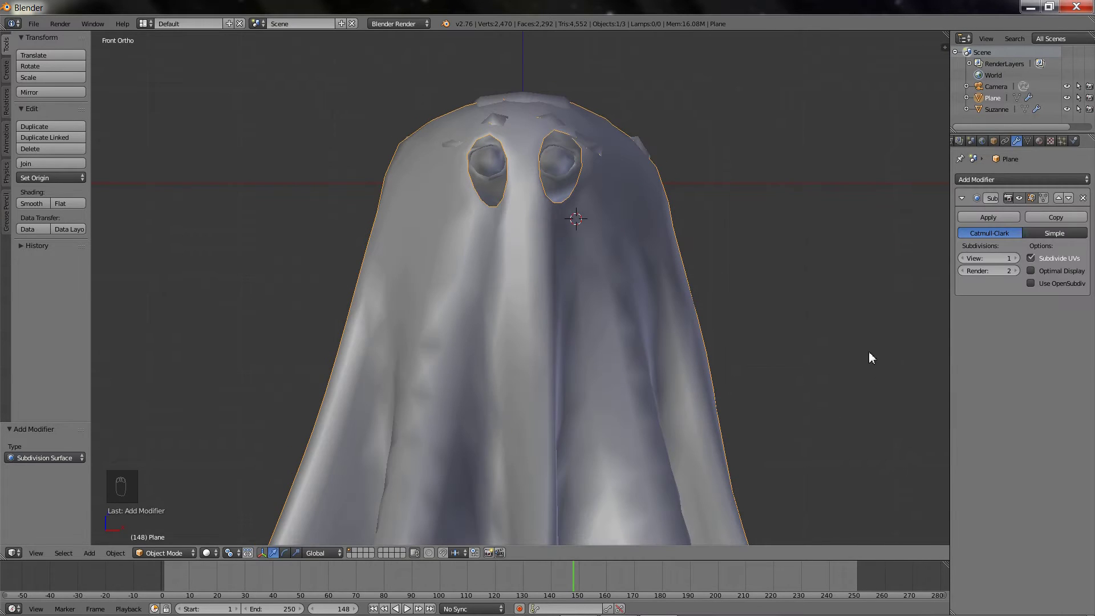
{"action": "left_click", "coordinate": [1017, 259]}
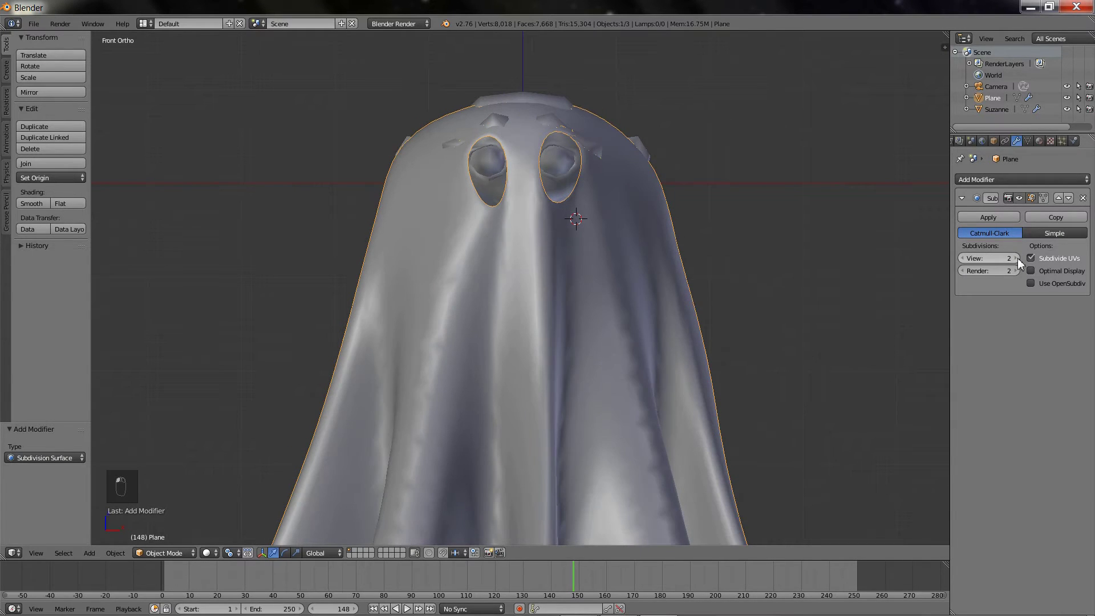
Add a Solidify modifier to the cloth with a thickness of 0.005.
{"action": "left_click", "coordinate": [982, 180]}
{"action": "left_click", "coordinate": [879, 355]}
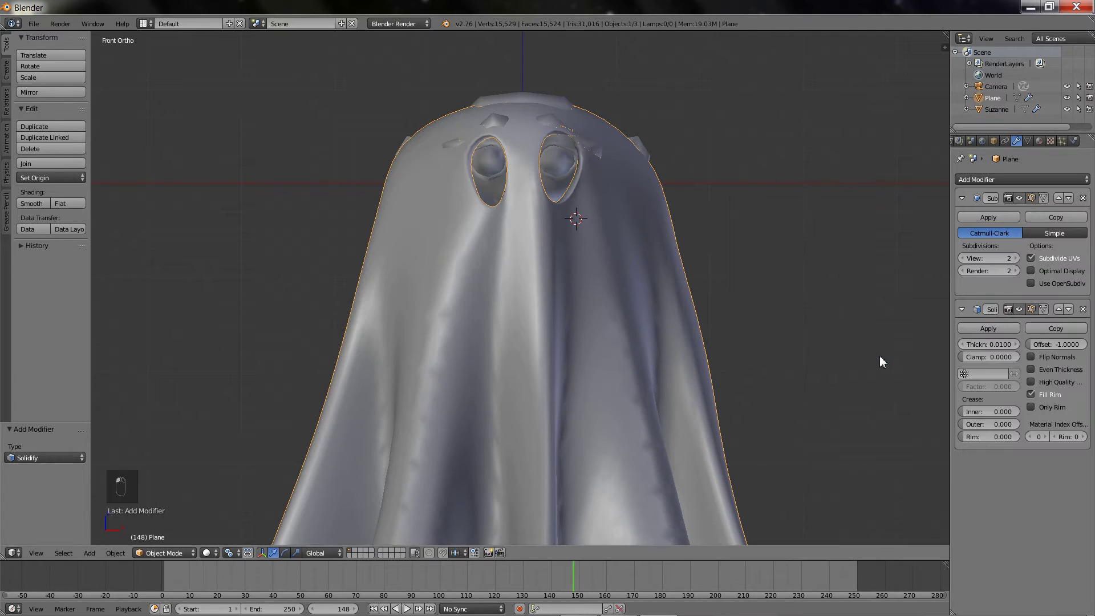
{"action": "left_click", "coordinate": [983, 344]}
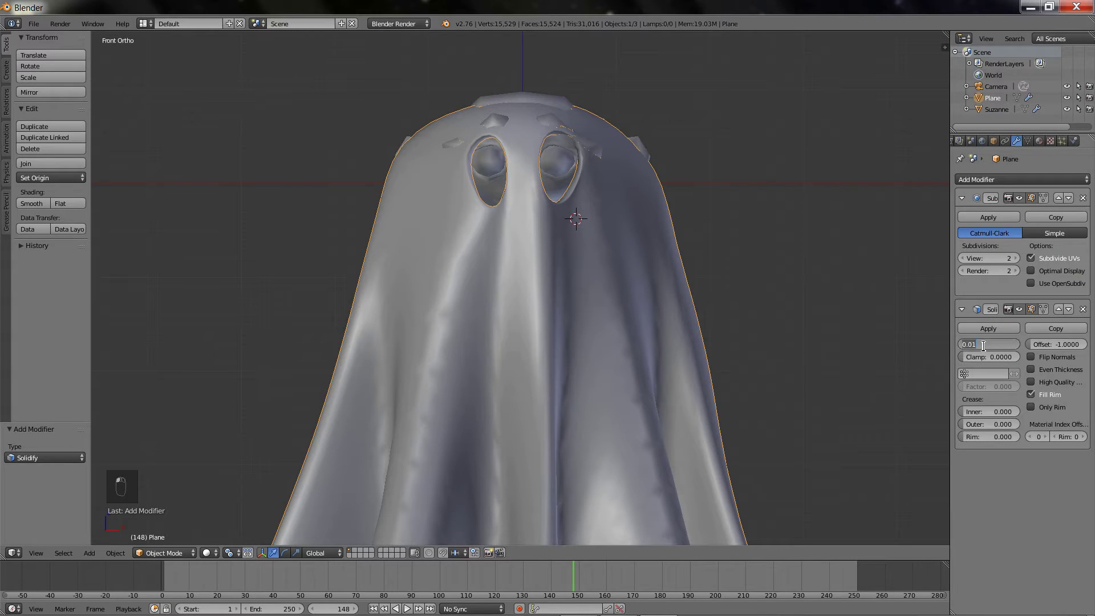
{"action": "type", "text": "0.005"}
{"action": "key", "text": "Return"}
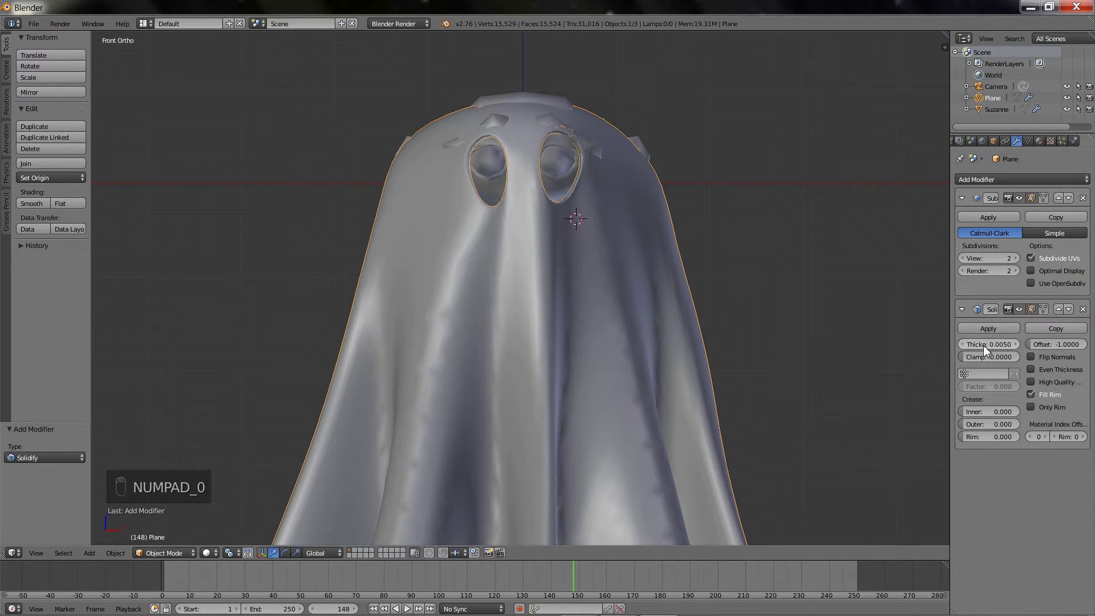
Raise the cloth about 0.14 units in Z to clear the top of the monkey head.
{"action": "scroll", "coordinate": [625, 243], "scroll_direction": "down", "scroll_amount": 4}
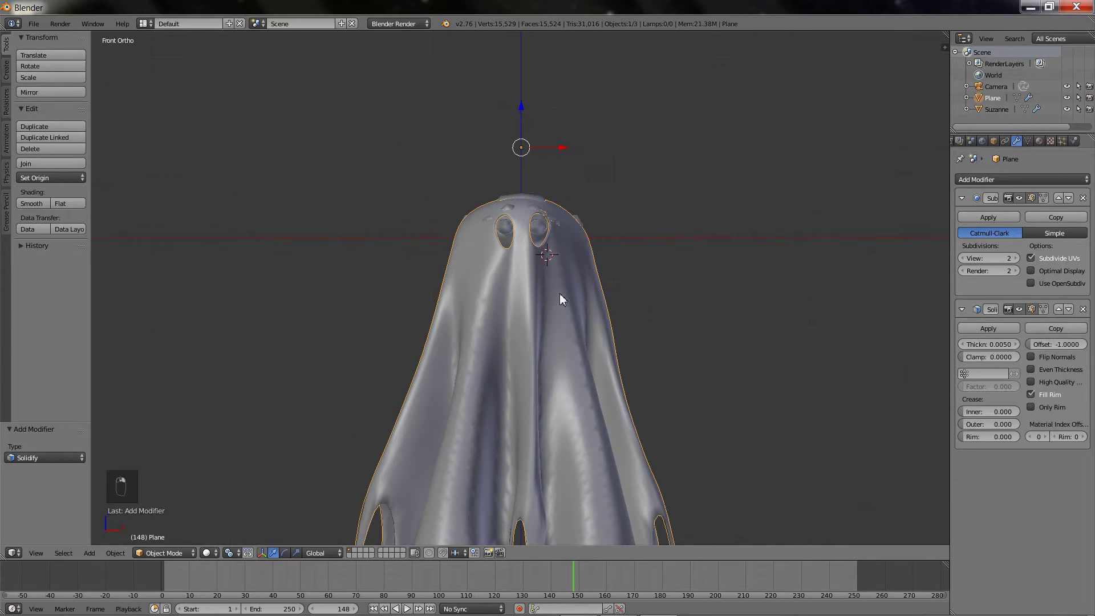
{"action": "left_click_drag", "start_coordinate": [521, 108], "coordinate": [521, 101]}
{"action": "scroll", "coordinate": [596, 274], "scroll_direction": "up", "scroll_amount": 3}
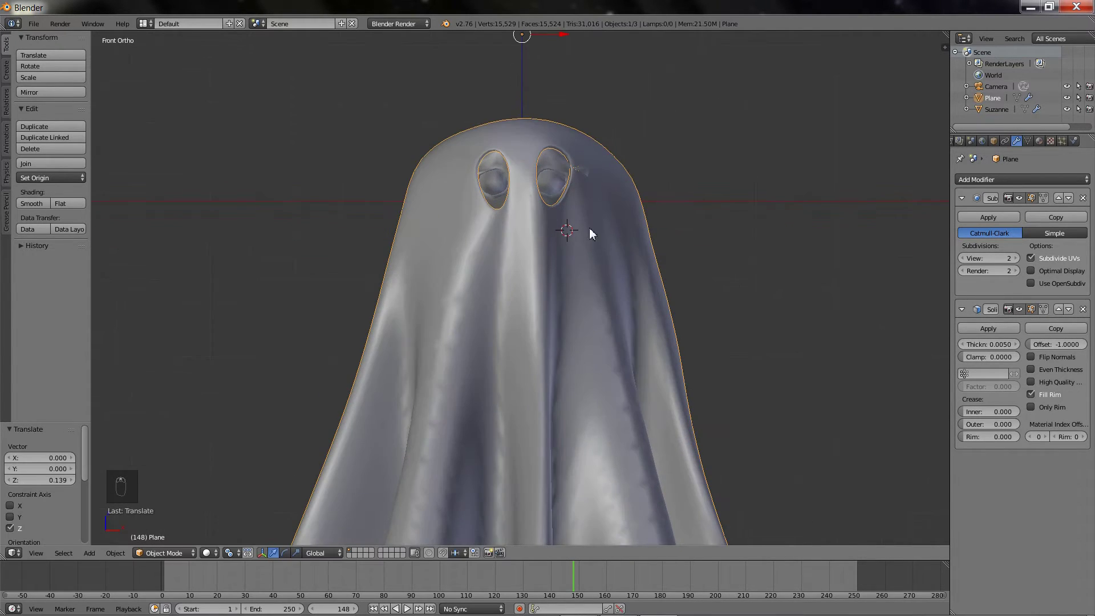
{"action": "middle_click_drag", "start_coordinate": [590, 227], "coordinate": [611, 361]}
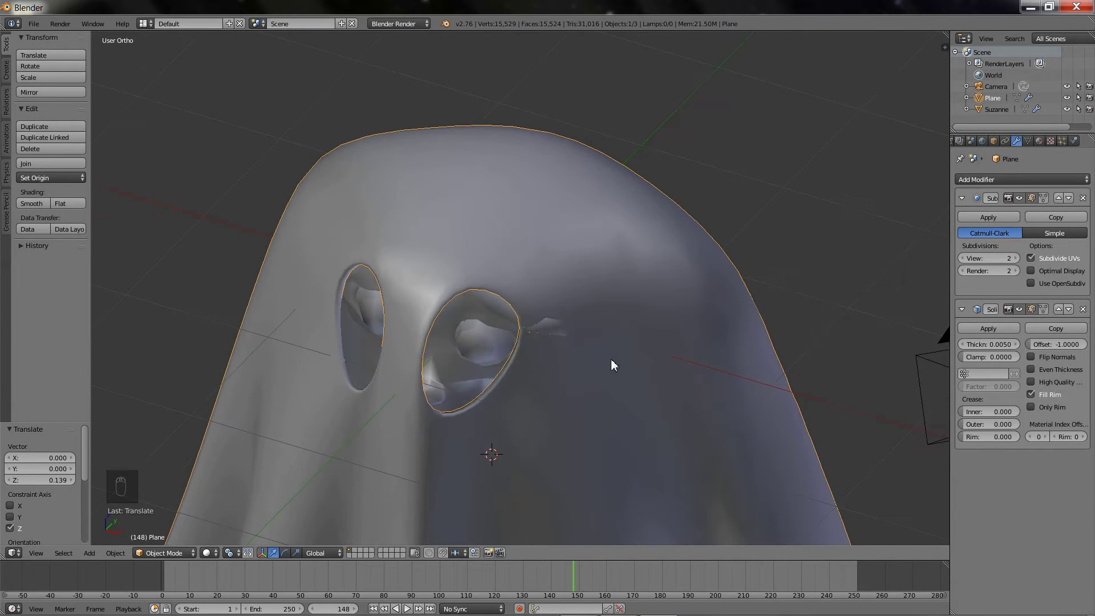
In Edit Mode, move the vertices beside the outer corners of both eye holes to cover the monkey head poking through.
{"action": "key", "text": "Tab"}
{"action": "right_click", "coordinate": [558, 310]}
{"action": "key", "text": "g"}
{"action": "key", "text": "x"}
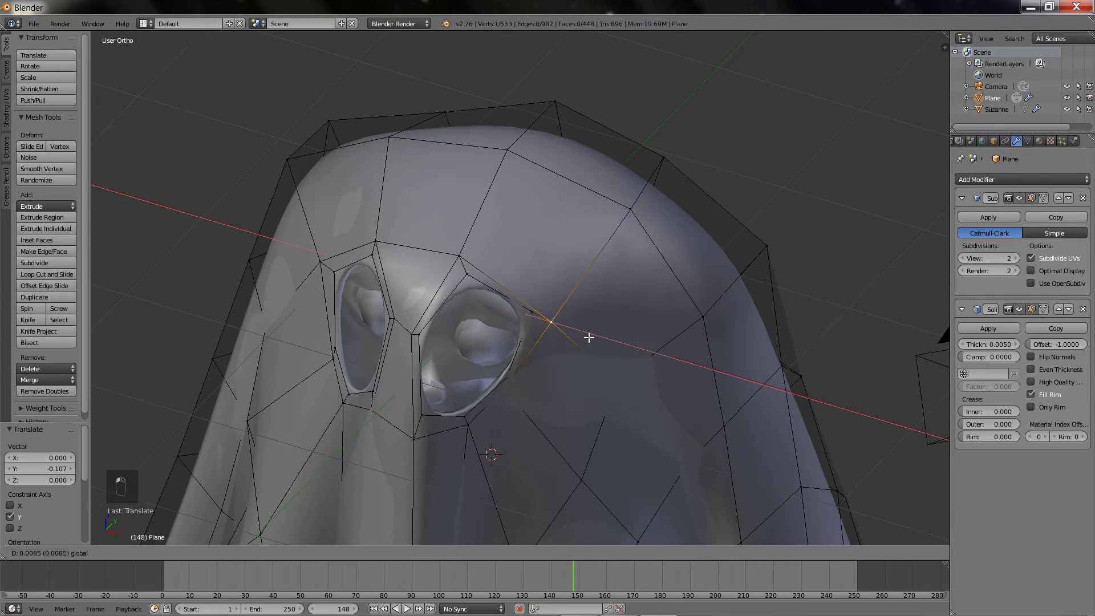
{"action": "left_click", "coordinate": [606, 360]}
{"action": "middle_click_drag", "start_coordinate": [606, 360], "coordinate": [570, 320]}
{"action": "right_click", "coordinate": [375, 281]}
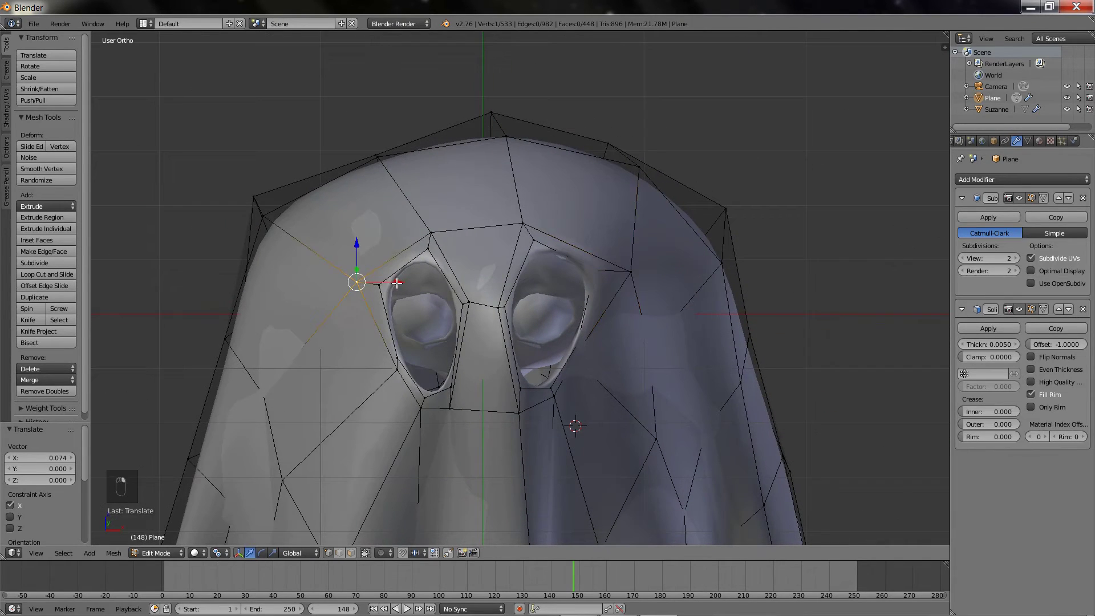
{"action": "left_click_drag", "start_coordinate": [396, 283], "coordinate": [380, 281]}
{"action": "middle_click_drag", "start_coordinate": [460, 300], "coordinate": [381, 314]}
{"action": "left_click_drag", "start_coordinate": [355, 194], "coordinate": [349, 197]}
{"action": "middle_click_drag", "start_coordinate": [350, 197], "coordinate": [689, 391]}
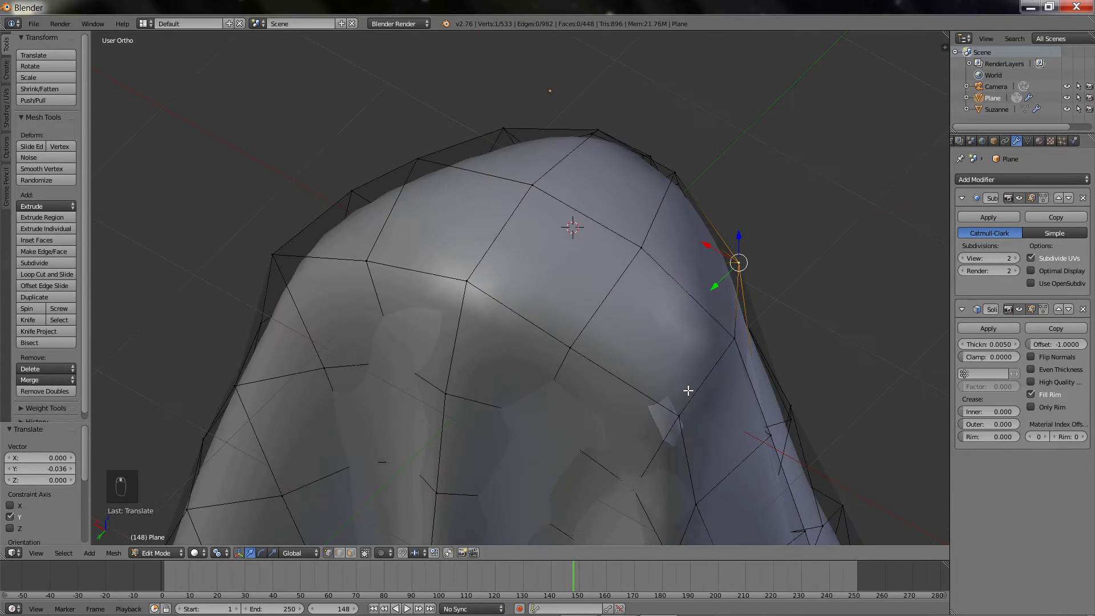
Adjust the vertices around the back and side of the hood, raising the side one 0.121 in Z.
{"action": "right_click", "coordinate": [676, 409]}
{"action": "key", "text": "g"}
{"action": "key", "text": "z"}
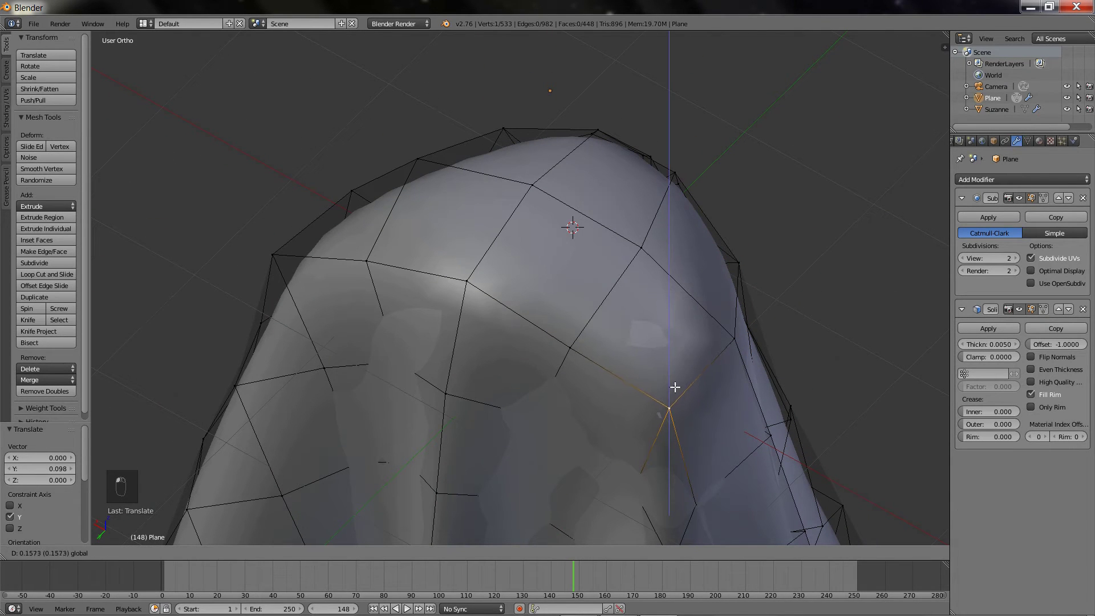
{"action": "left_click", "coordinate": [675, 388]}
{"action": "right_click", "coordinate": [265, 261]}
{"action": "key", "text": "g"}
{"action": "key", "text": "y"}
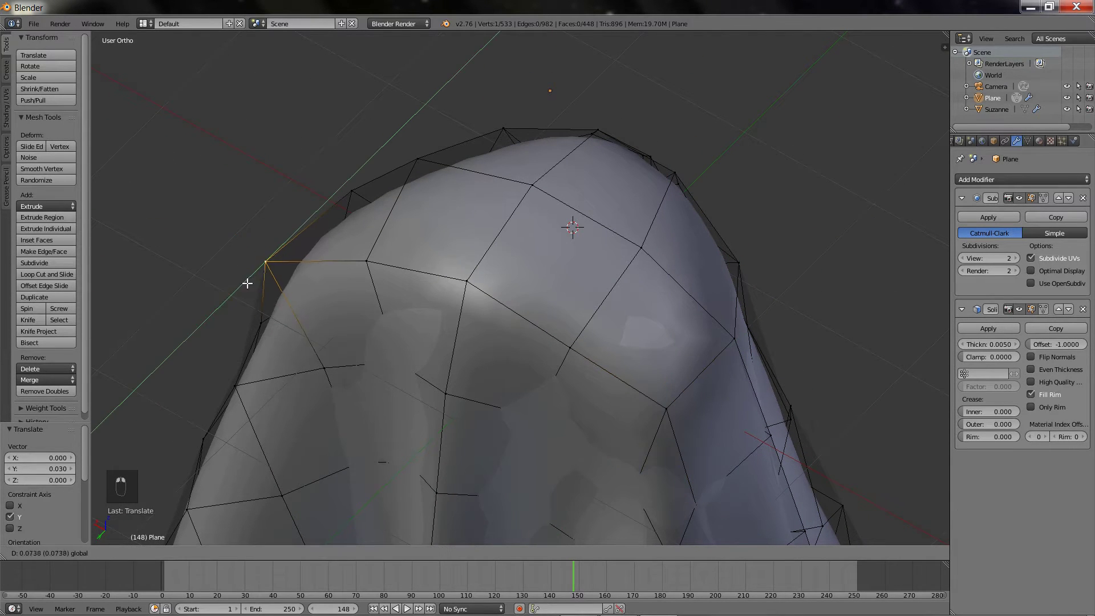
{"action": "right_click", "coordinate": [249, 269]}
{"action": "middle_click_drag", "start_coordinate": [439, 309], "coordinate": [699, 307]}
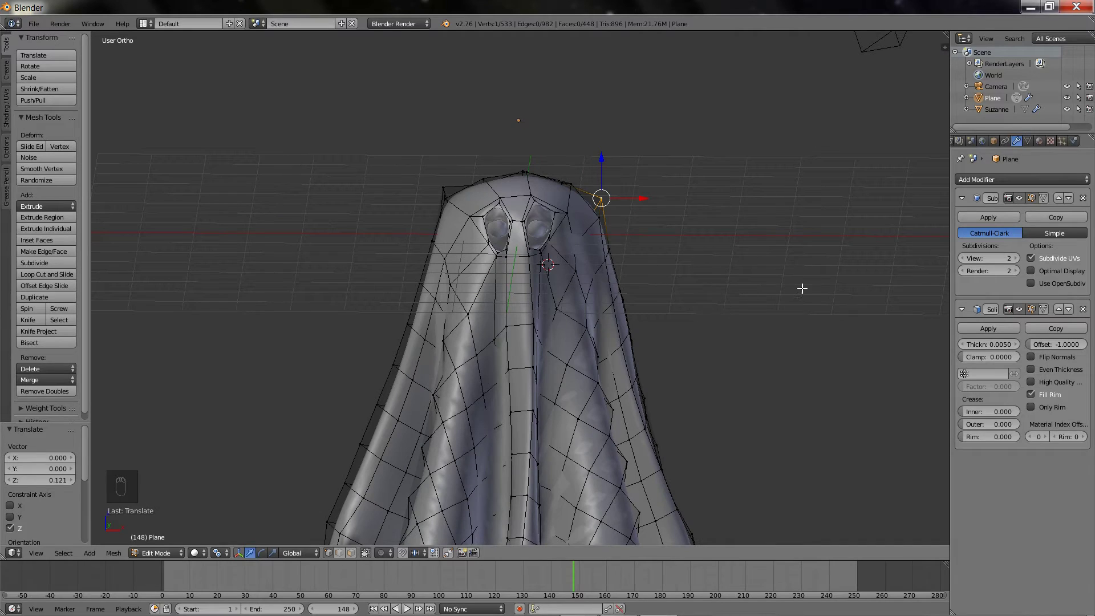
Select all front and back vertices of the hood down to just below the eyes and assign them to a new vertex group with weight 1.000.
{"action": "left_click", "coordinate": [1028, 141]}
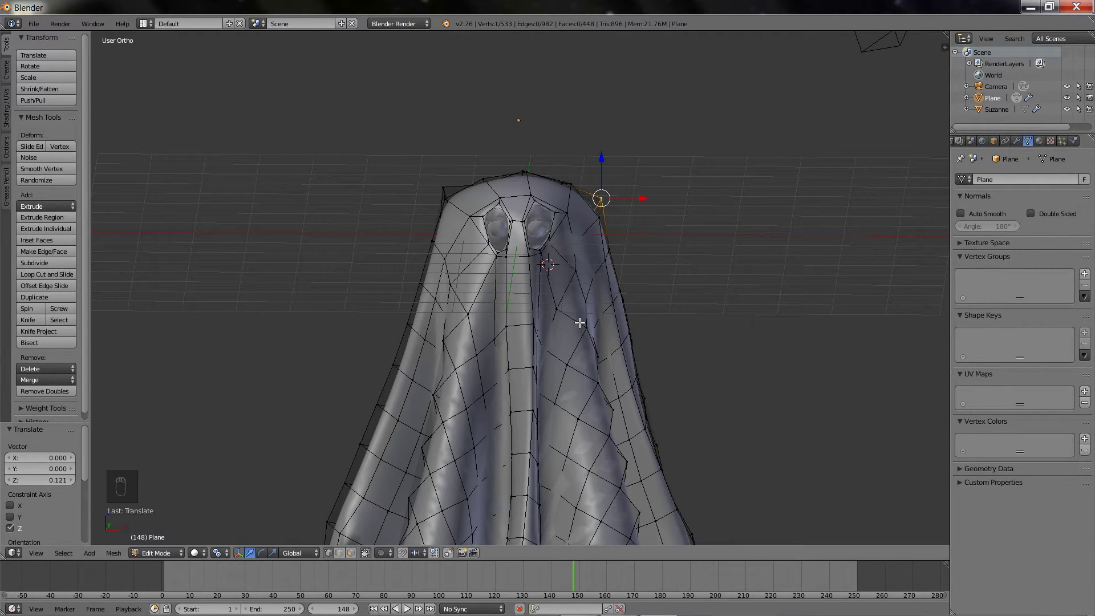
{"action": "middle_click_drag", "start_coordinate": [700, 308], "coordinate": [710, 298]}
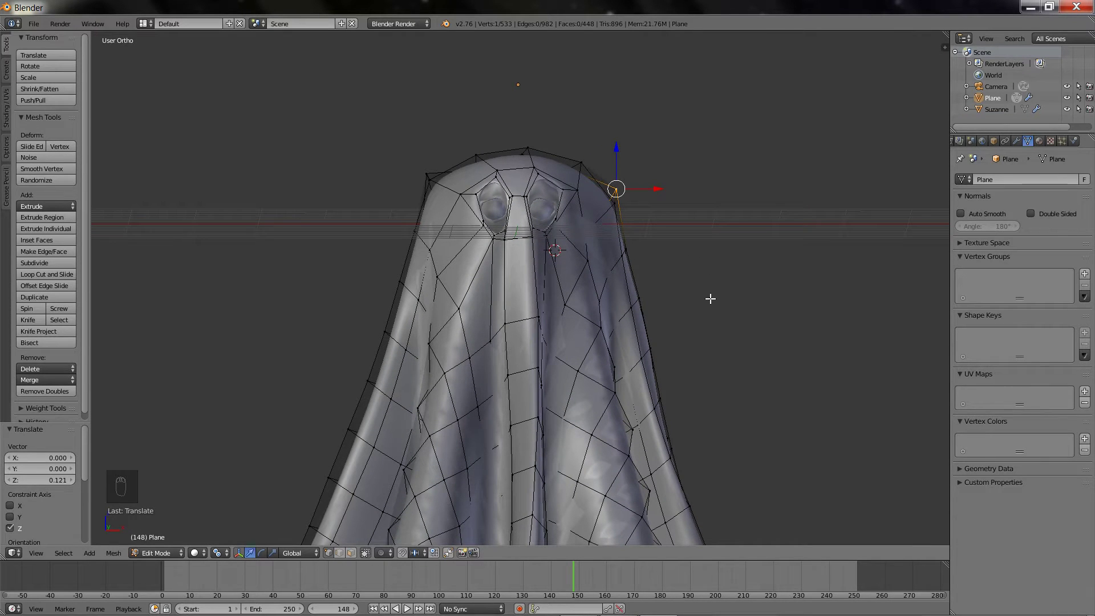
{"action": "left_click", "coordinate": [366, 554]}
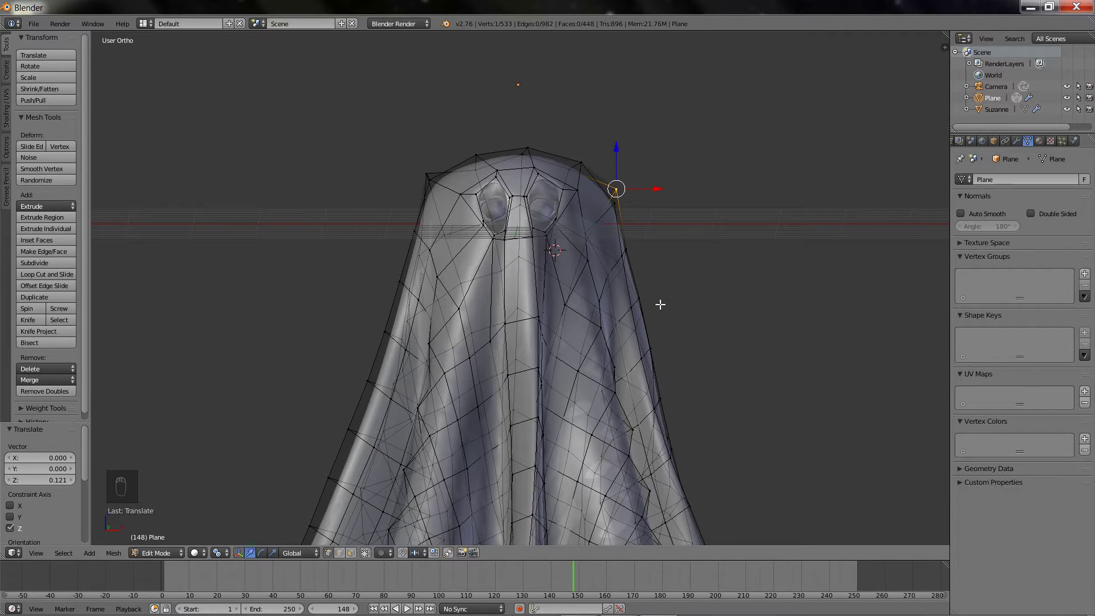
{"action": "key", "text": "c"}
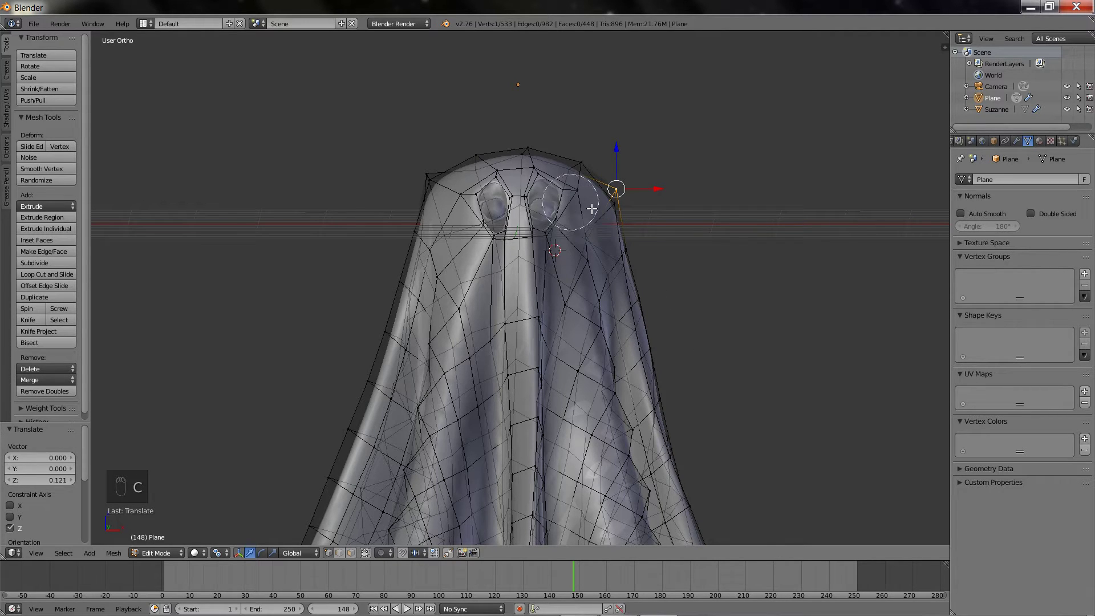
{"action": "mouse_move", "coordinate": [592, 209]}
{"action": "left_mouse_down"}
{"action": "mouse_move", "coordinate": [433, 182]}
{"action": "mouse_move", "coordinate": [605, 217]}
{"action": "mouse_move", "coordinate": [468, 253]}
{"action": "mouse_move", "coordinate": [416, 244]}
{"action": "mouse_move", "coordinate": [640, 281]}
{"action": "mouse_move", "coordinate": [398, 277]}
{"action": "left_mouse_up"}
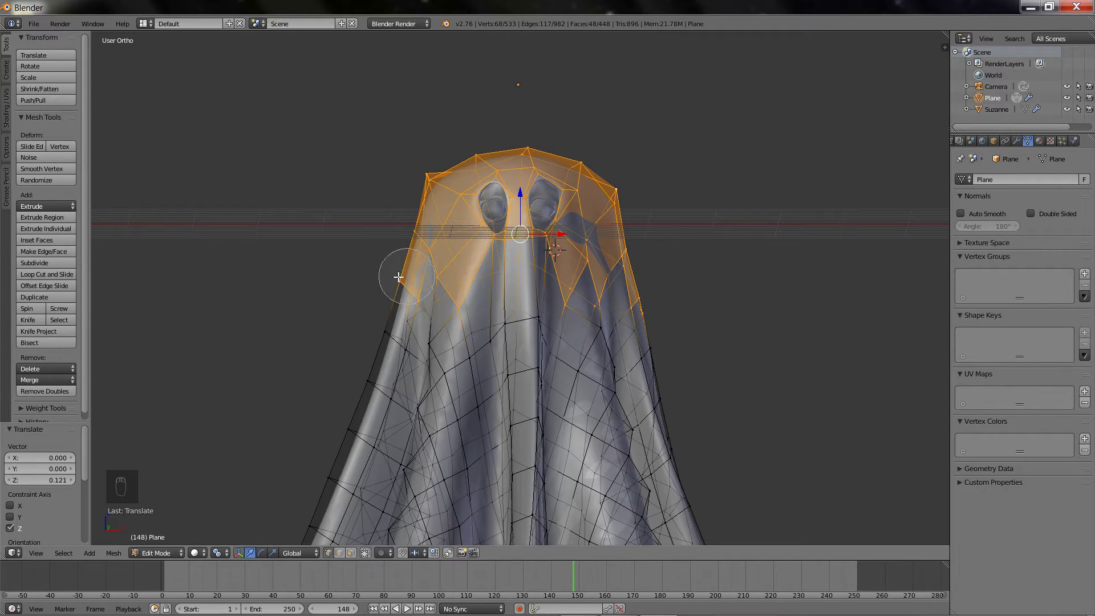
{"action": "right_click", "coordinate": [653, 264]}
{"action": "middle_click_drag", "start_coordinate": [653, 264], "coordinate": [386, 263]}
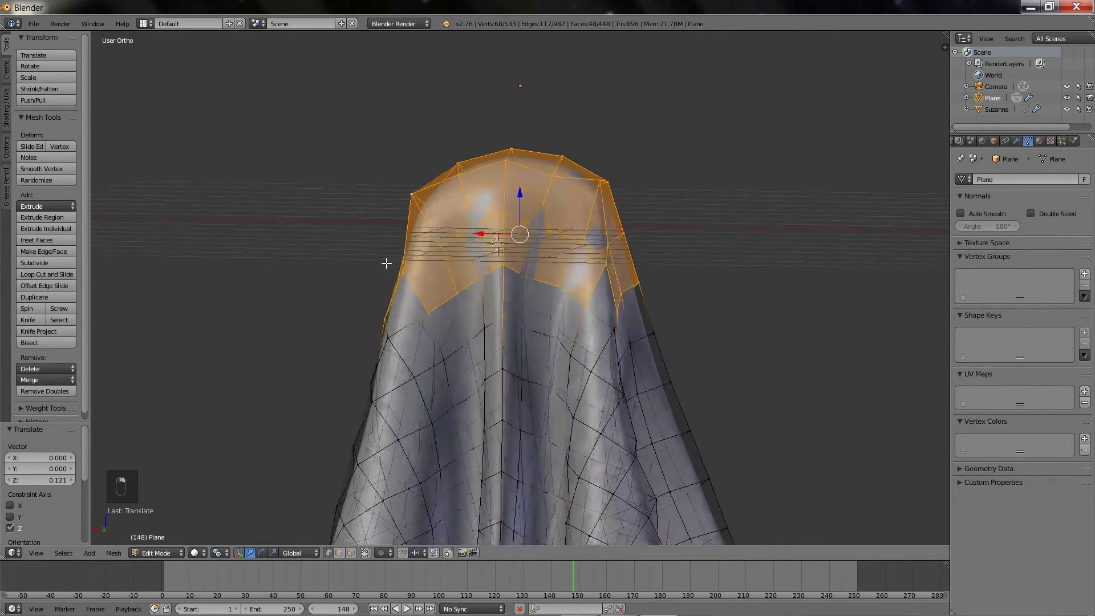
{"action": "key", "text": "KP_1"}
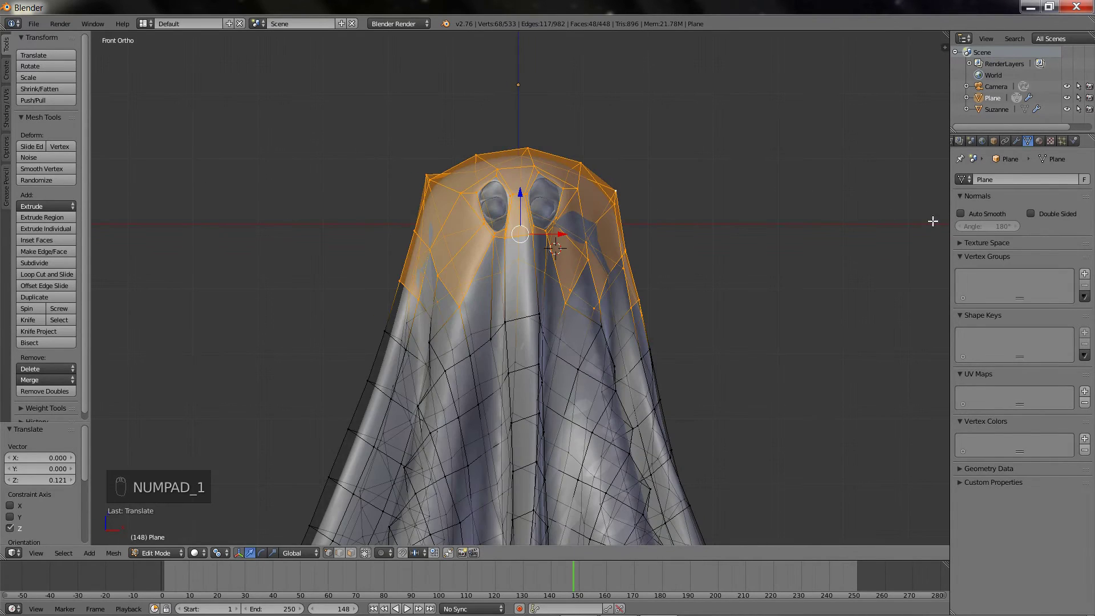
{"action": "left_click", "coordinate": [1085, 274]}
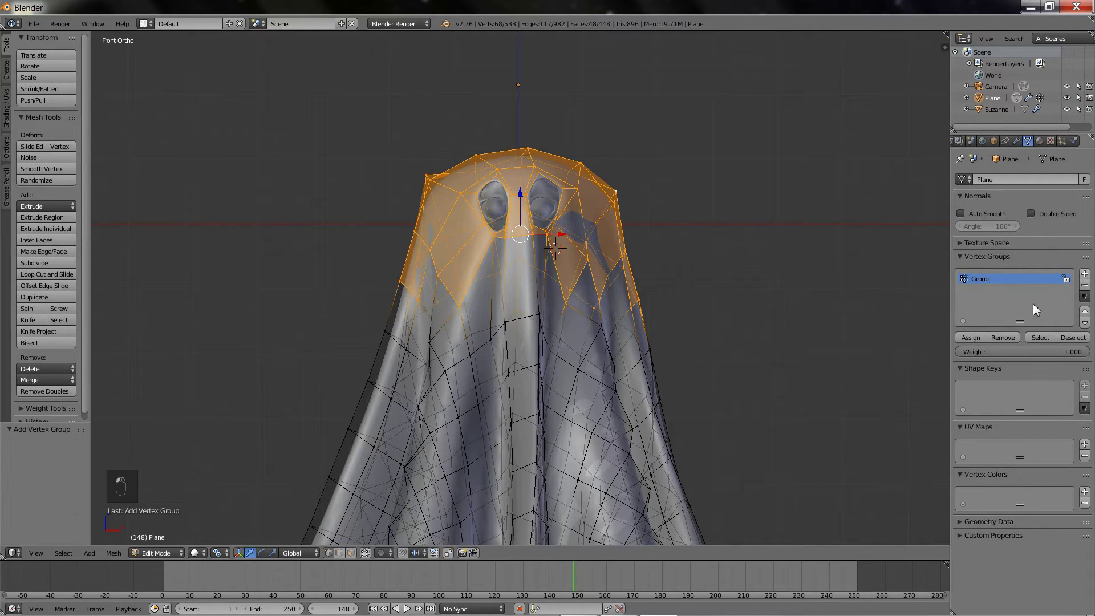
{"action": "left_click", "coordinate": [970, 335]}
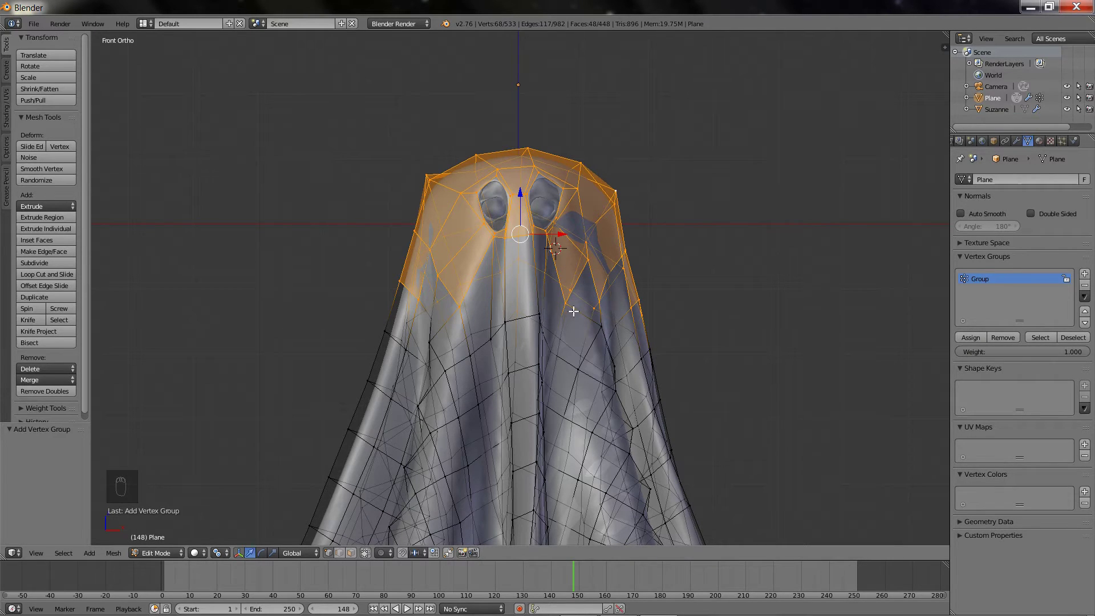
In Weight Paint mode, soften the vertex group's edge all around the hood with the Blur brush, and return to Object Mode.
{"action": "left_click", "coordinate": [157, 553]}
{"action": "left_click", "coordinate": [175, 491]}
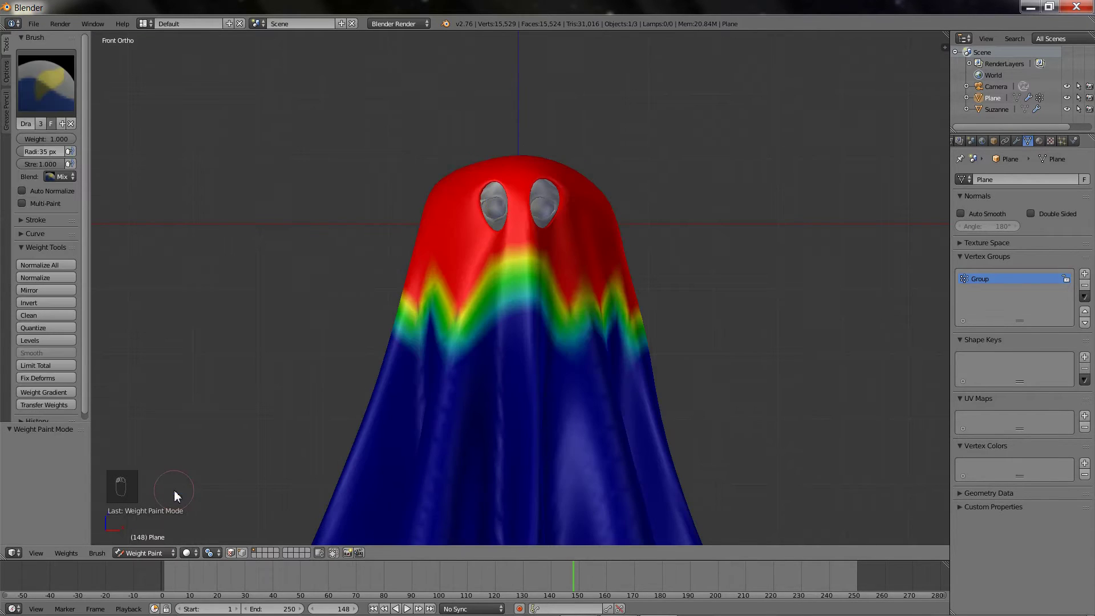
{"action": "left_click", "coordinate": [41, 80]}
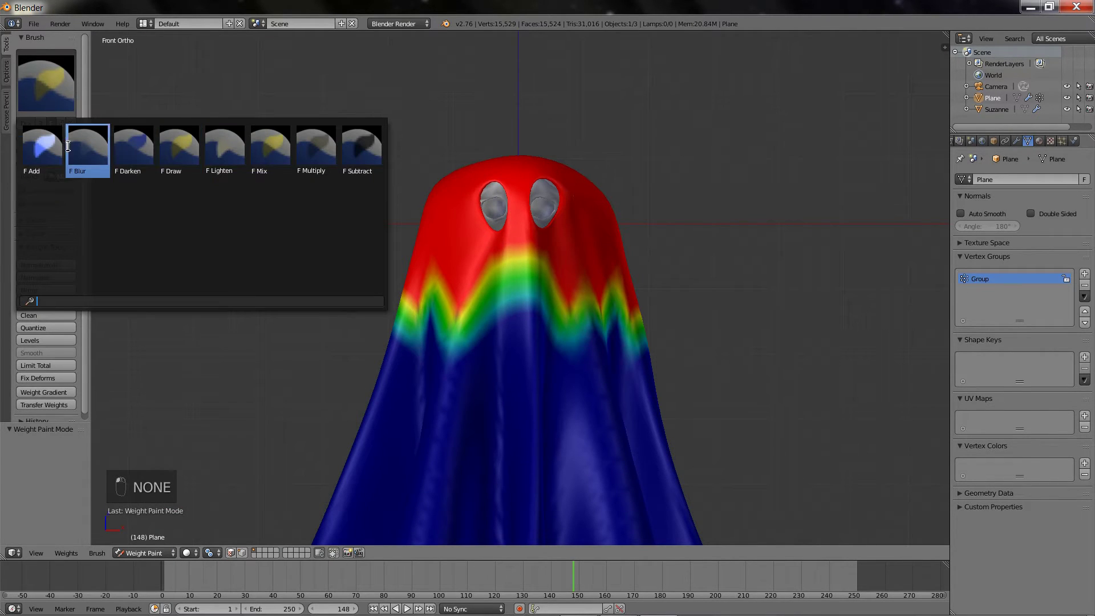
{"action": "left_click", "coordinate": [94, 150]}
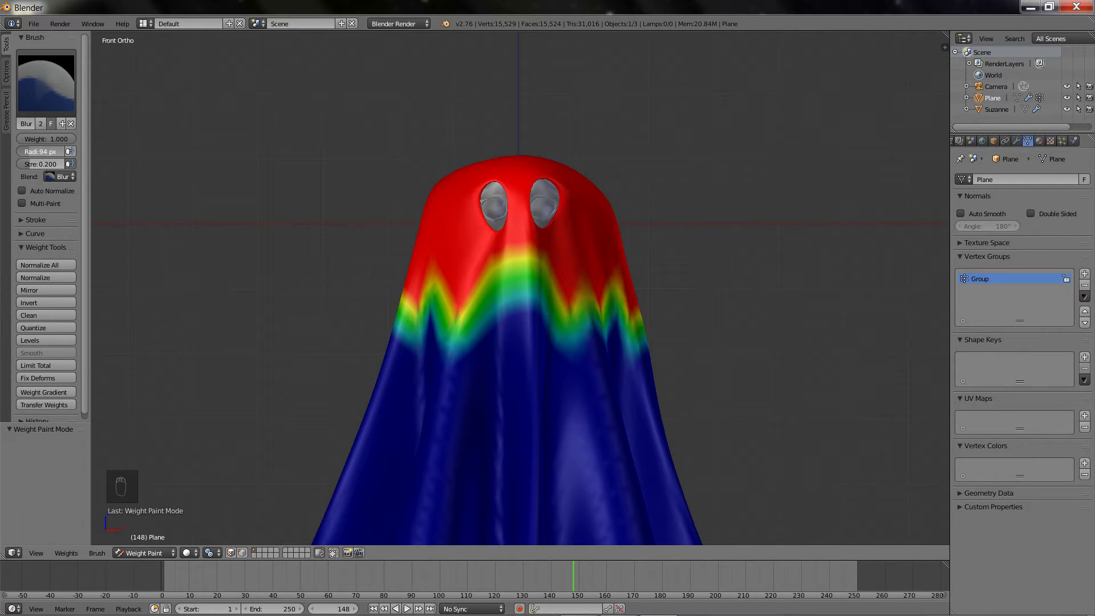
{"action": "mouse_move", "coordinate": [421, 301]}
{"action": "left_mouse_down"}
{"action": "mouse_move", "coordinate": [598, 318]}
{"action": "mouse_move", "coordinate": [429, 296]}
{"action": "mouse_move", "coordinate": [624, 293]}
{"action": "mouse_move", "coordinate": [430, 299]}
{"action": "mouse_move", "coordinate": [631, 310]}
{"action": "mouse_move", "coordinate": [432, 313]}
{"action": "mouse_move", "coordinate": [650, 325]}
{"action": "mouse_move", "coordinate": [618, 333]}
{"action": "mouse_move", "coordinate": [435, 308]}
{"action": "mouse_move", "coordinate": [536, 293]}
{"action": "mouse_move", "coordinate": [630, 317]}
{"action": "left_mouse_up"}
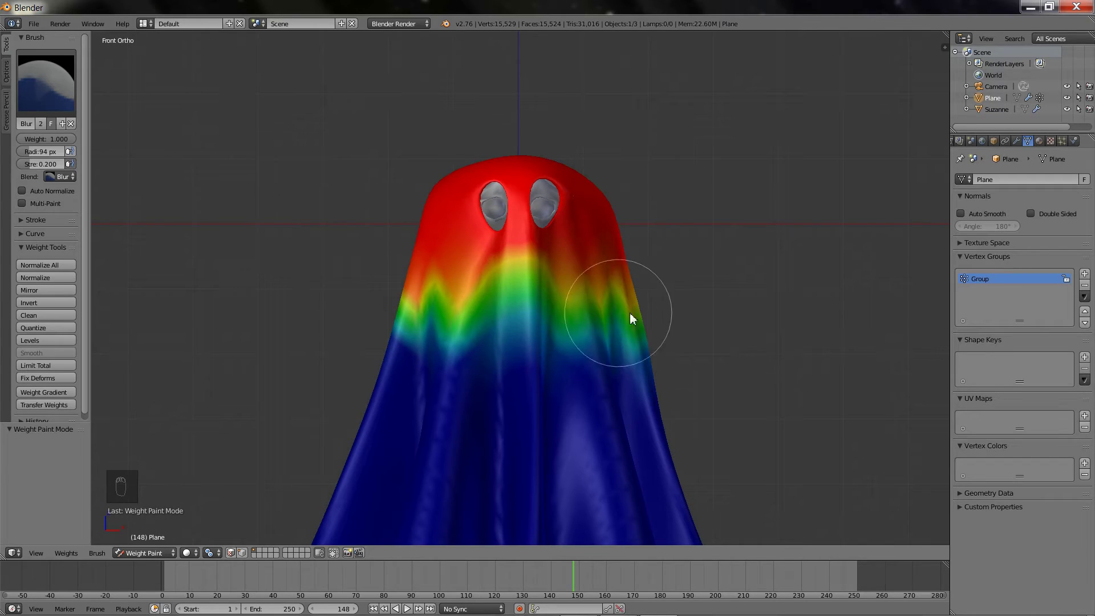
{"action": "middle_click_drag", "start_coordinate": [630, 318], "coordinate": [438, 313]}
{"action": "mouse_move", "coordinate": [438, 313]}
{"action": "left_mouse_down"}
{"action": "mouse_move", "coordinate": [585, 306]}
{"action": "mouse_move", "coordinate": [677, 323]}
{"action": "left_mouse_up"}
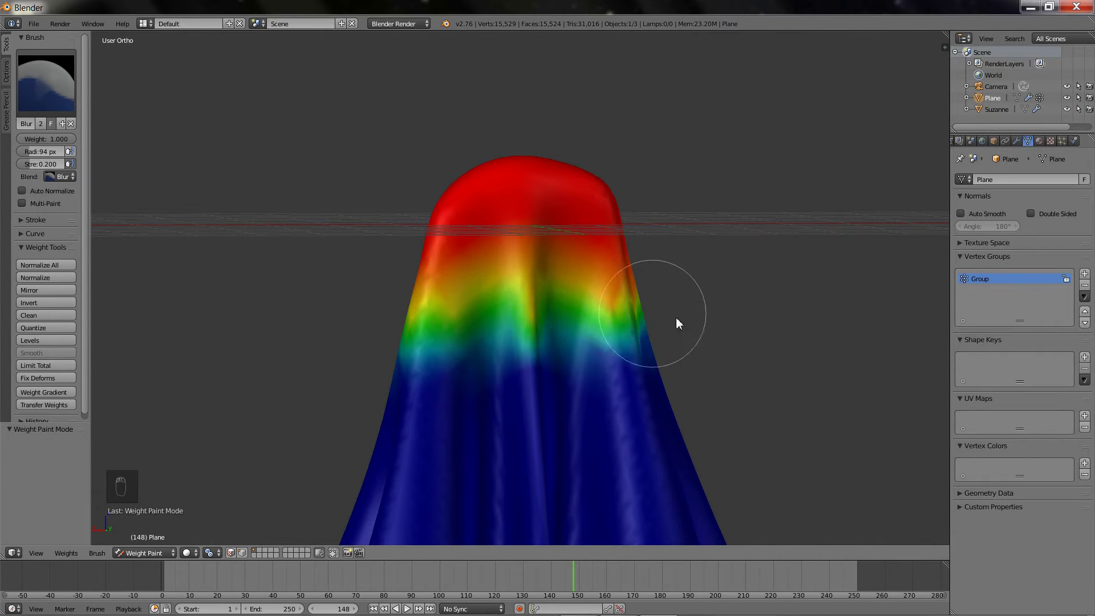
{"action": "middle_click_drag", "start_coordinate": [677, 318], "coordinate": [742, 316]}
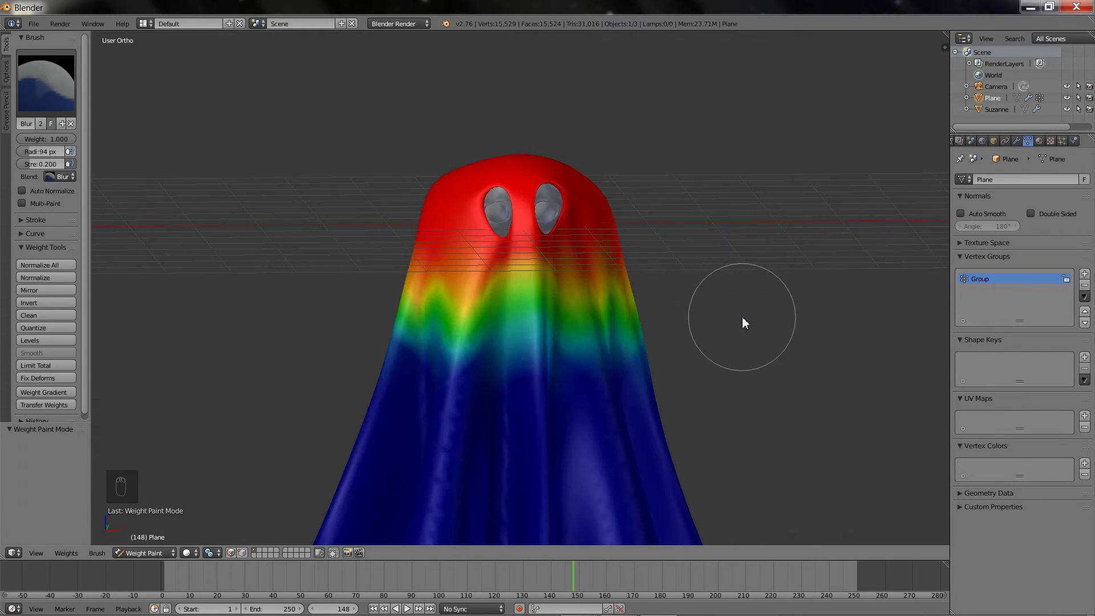
{"action": "left_click", "coordinate": [139, 550]}
{"action": "left_click", "coordinate": [159, 542]}
Parent the cloth to the monkey head using the Object parent type.
{"action": "scroll", "coordinate": [735, 324], "scroll_direction": "down", "scroll_amount": 6}
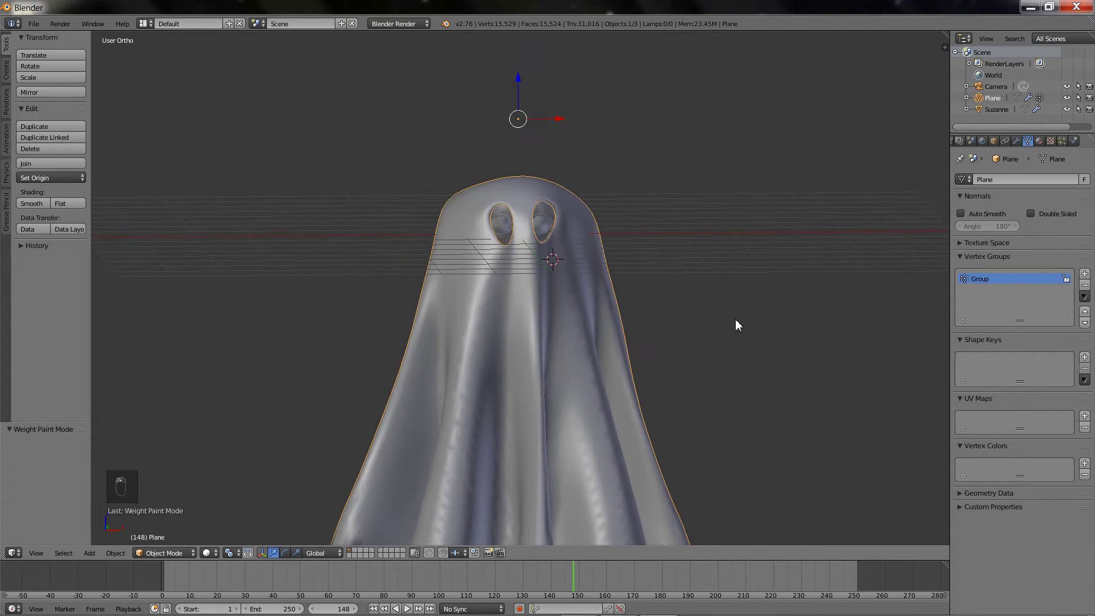
{"action": "scroll", "coordinate": [732, 338], "scroll_direction": "up", "scroll_amount": 3}
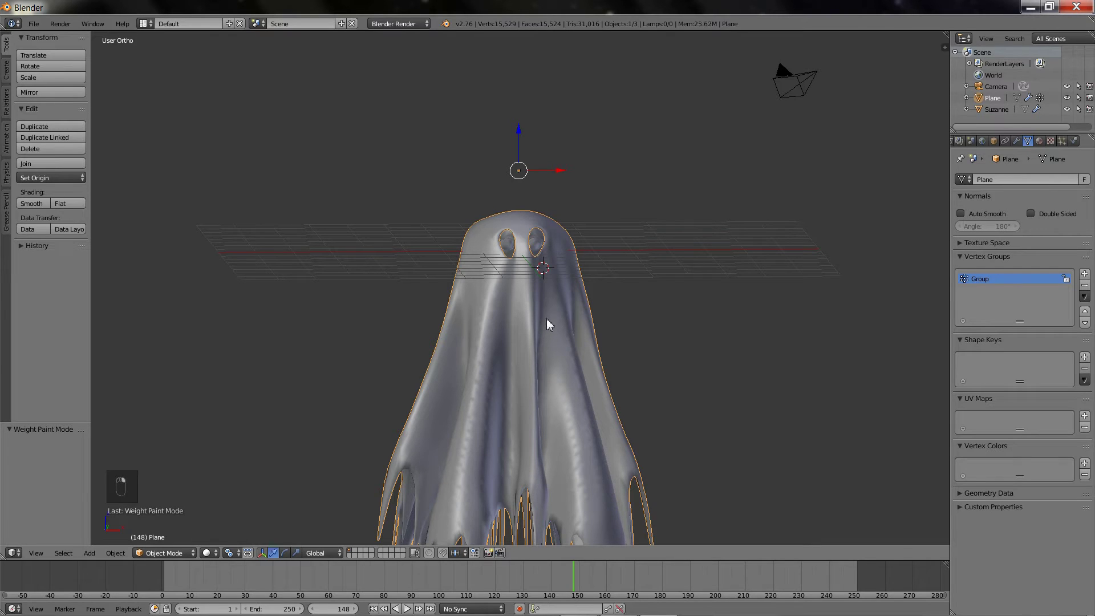
{"action": "right_click", "coordinate": [539, 247], "text": "shift"}
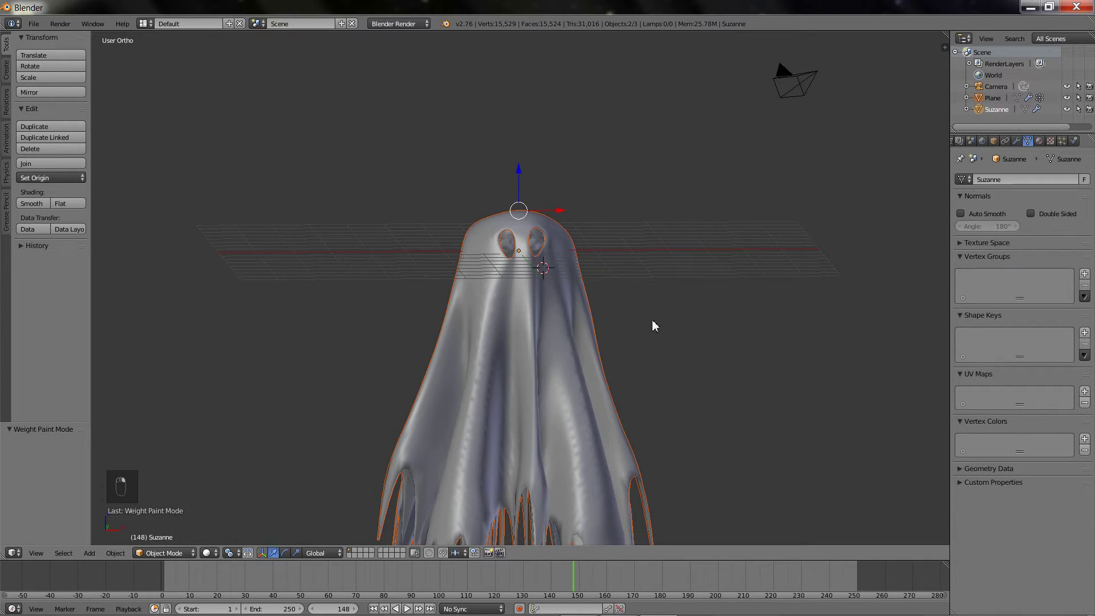
{"action": "key", "text": "ctrl+p"}
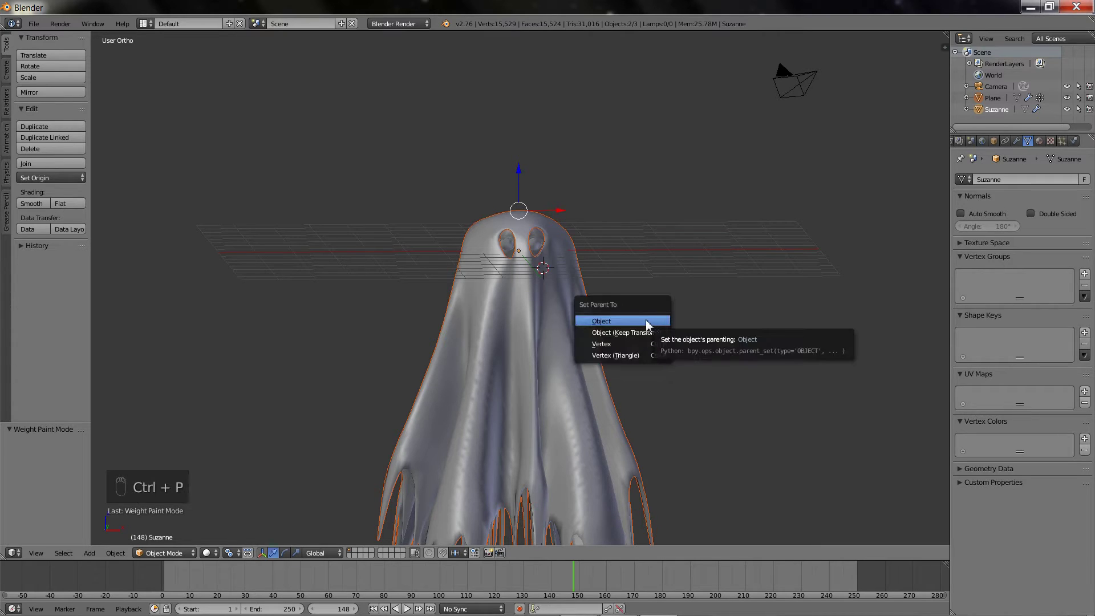
{"action": "left_click", "coordinate": [619, 323]}
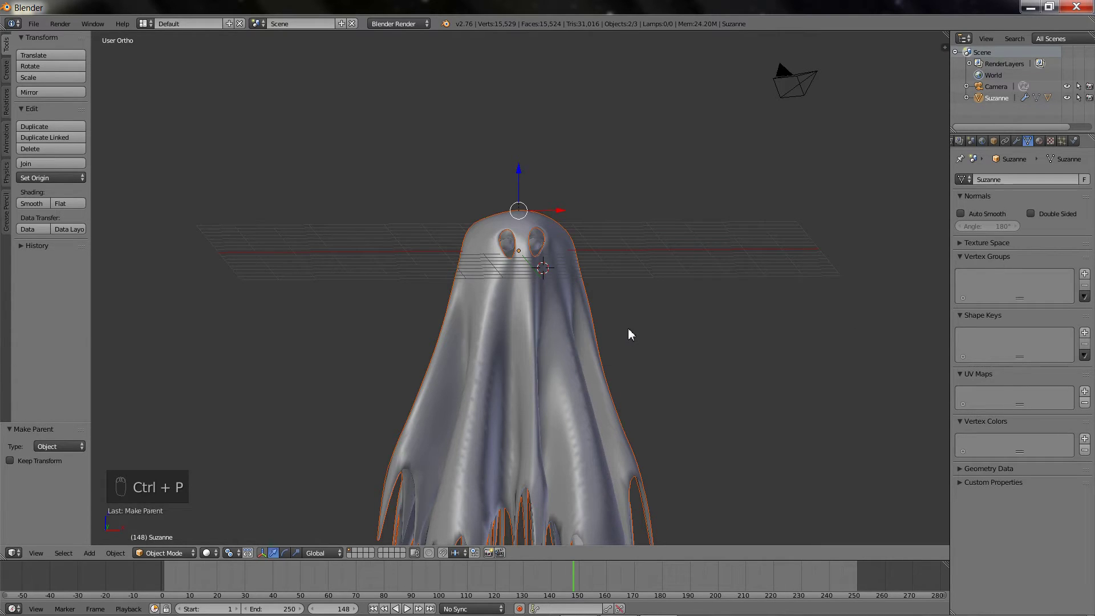
Align the camera to the front view of the ghost.
{"action": "right_click", "coordinate": [539, 245]}
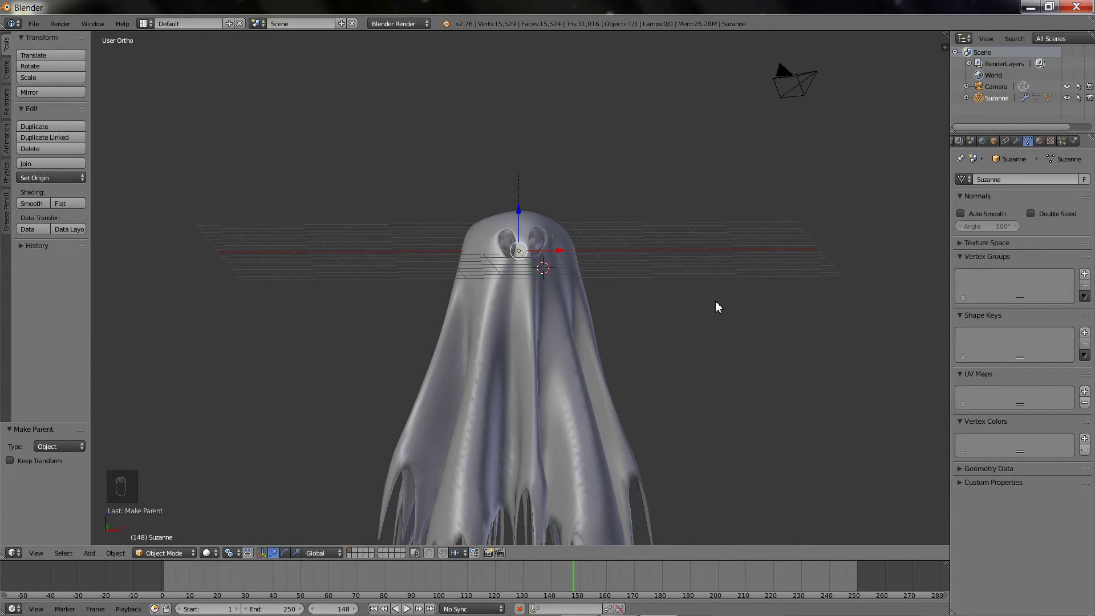
{"action": "key", "text": "KP_1"}
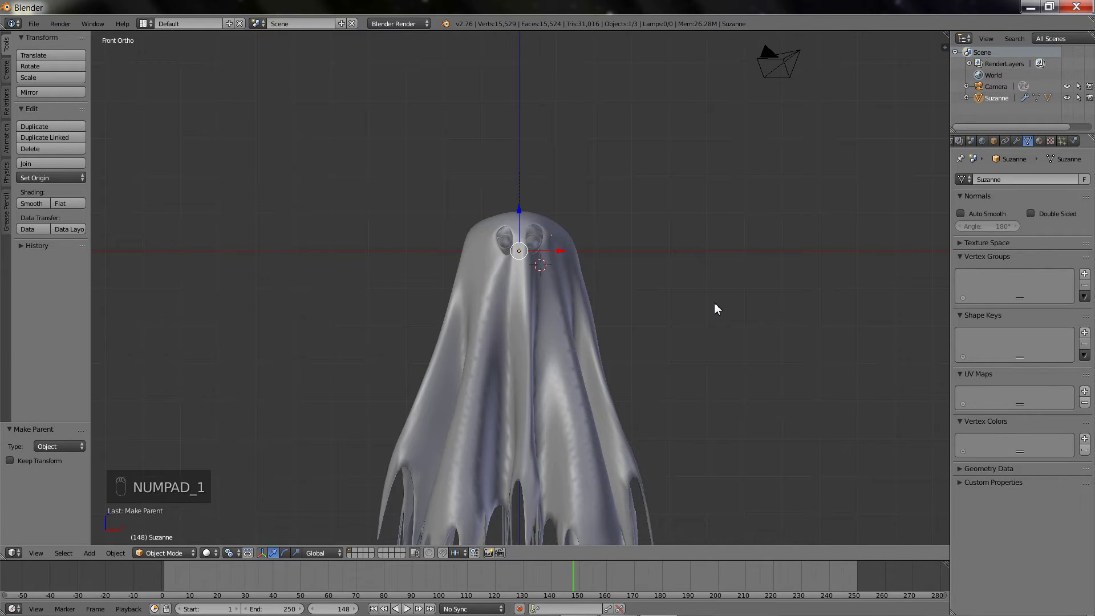
{"action": "key", "text": "ctrl+alt+KP_0"}
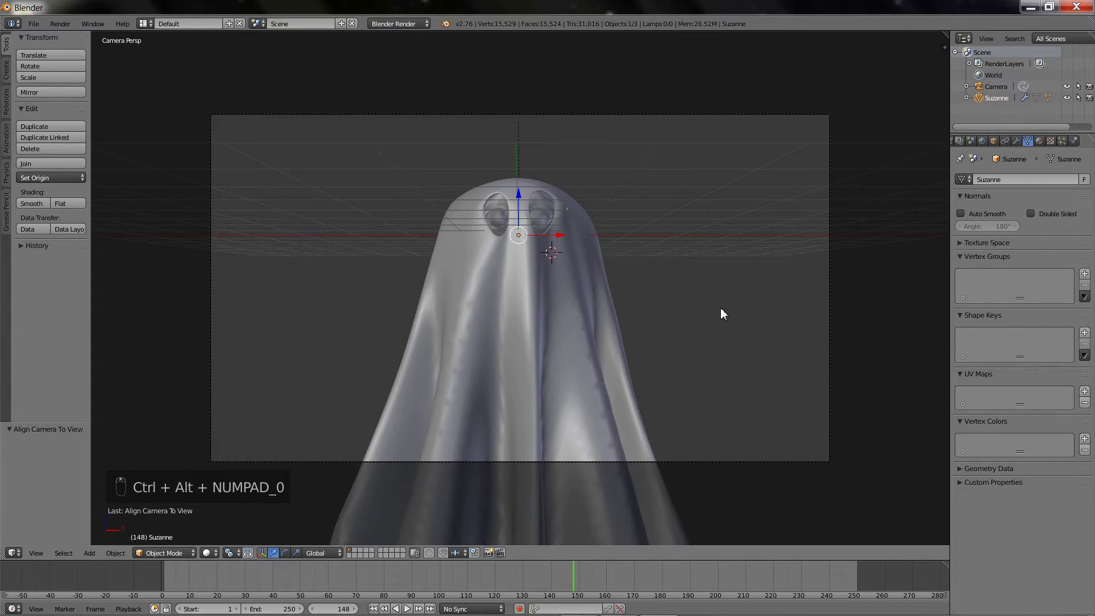
{"action": "scroll", "coordinate": [721, 309], "scroll_direction": "up", "scroll_amount": 1}
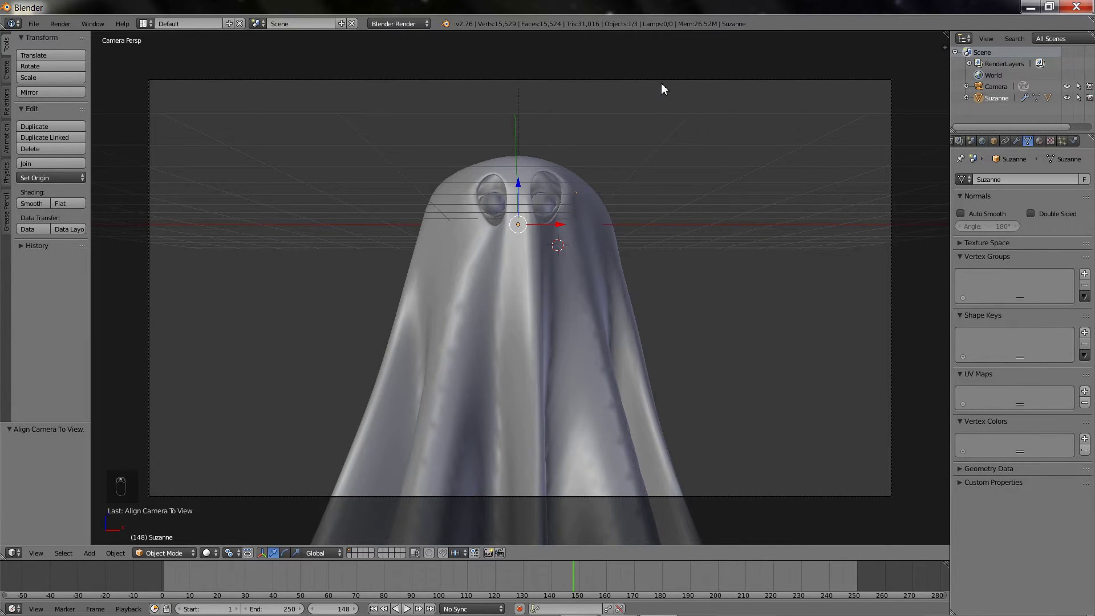
Move the camera back about 21.6 units along its local Z axis and raise it 7.142 units in global Z.
{"action": "right_click", "coordinate": [662, 84]}
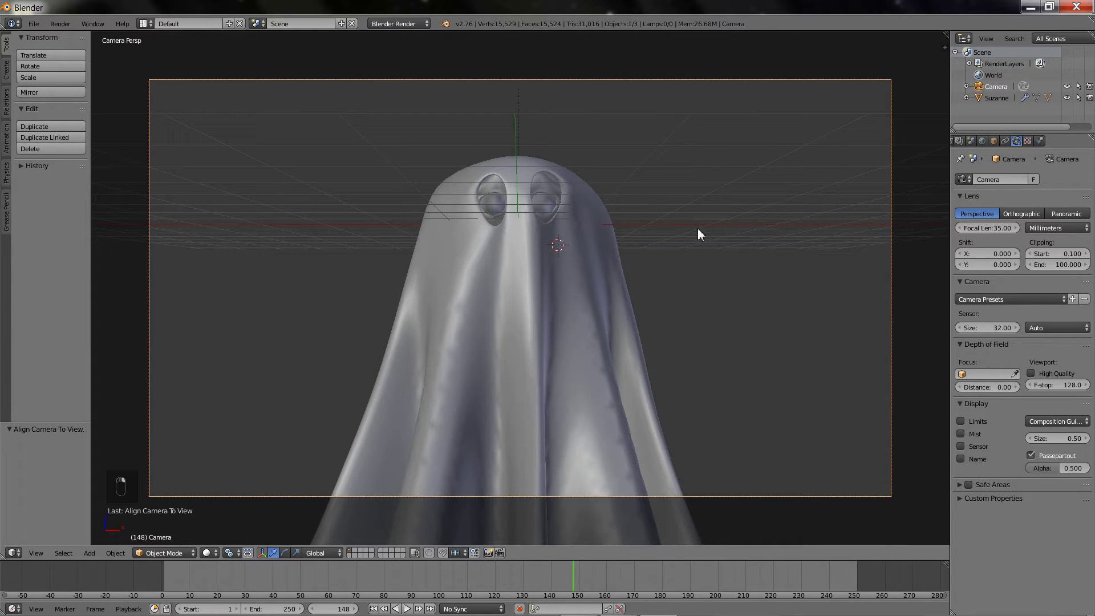
{"action": "key", "text": "g"}
{"action": "key", "text": "z"}
{"action": "key", "text": "z"}
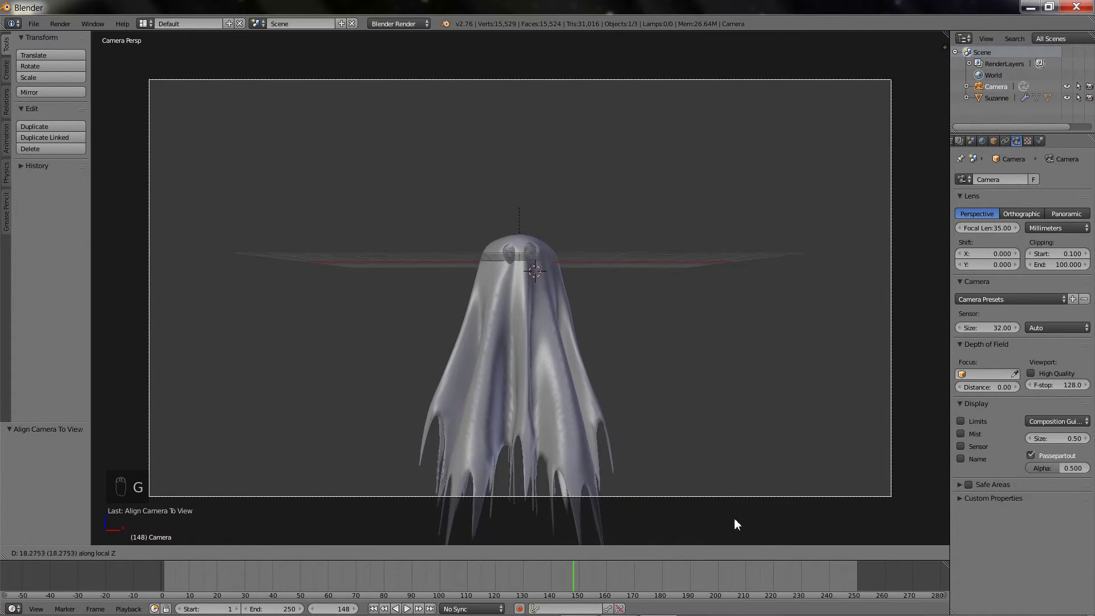
{"action": "left_click", "coordinate": [743, 548]}
{"action": "key", "text": "g"}
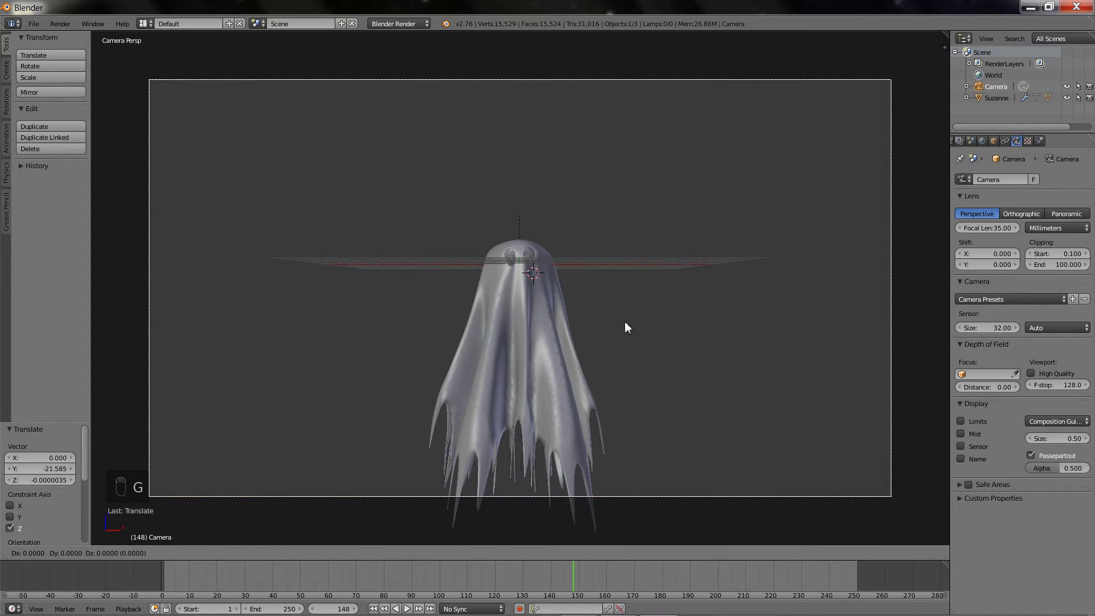
{"action": "key", "text": "z"}
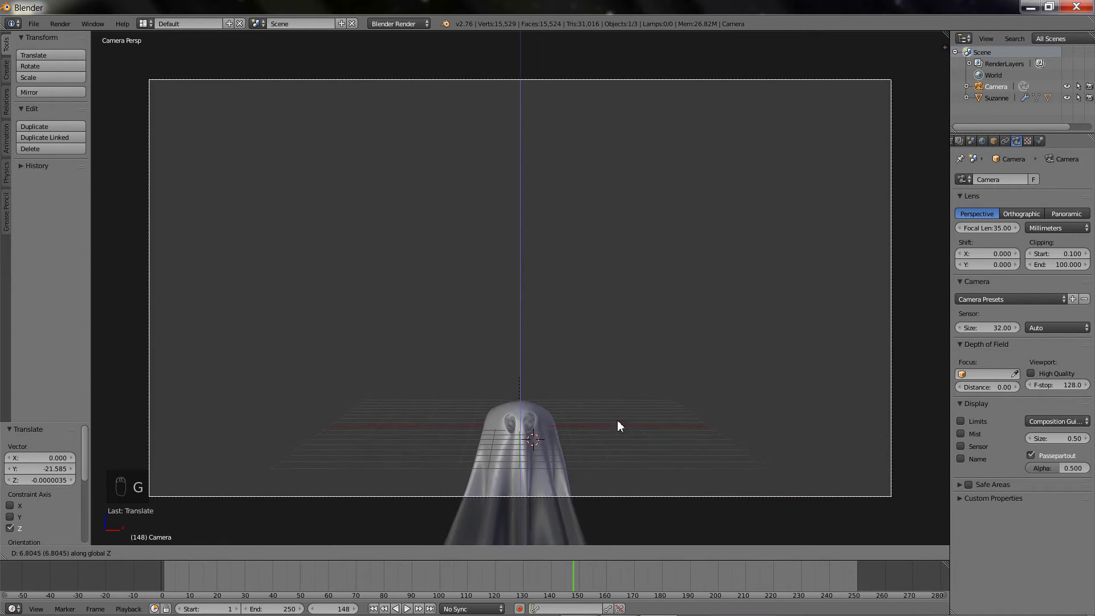
{"action": "left_click", "coordinate": [618, 387]}
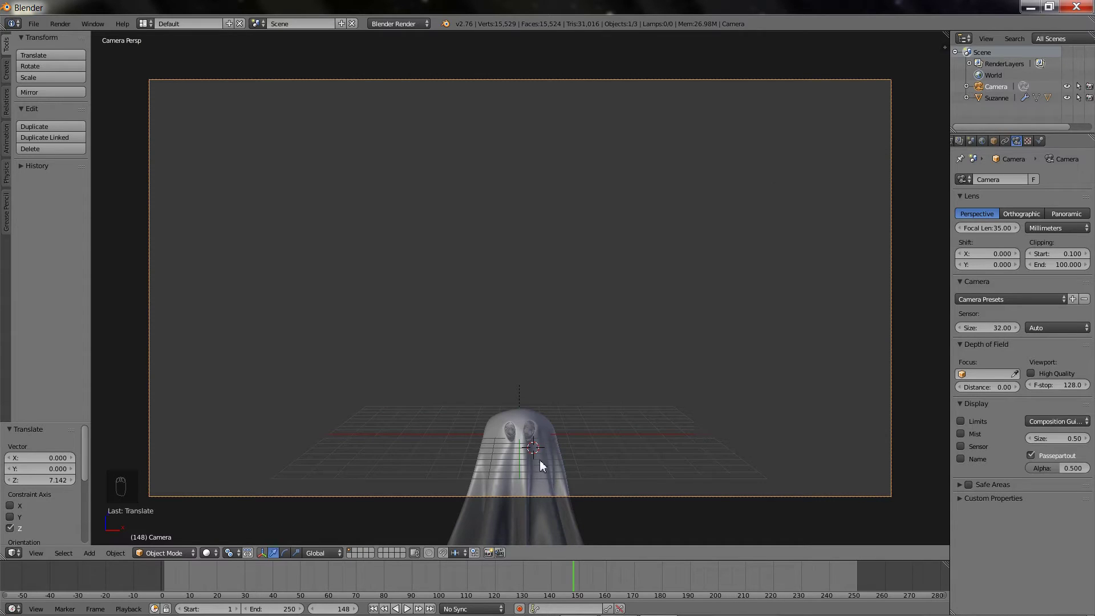
Insert location keyframes for the monkey head at frame 1.
{"action": "right_click", "coordinate": [529, 437]}
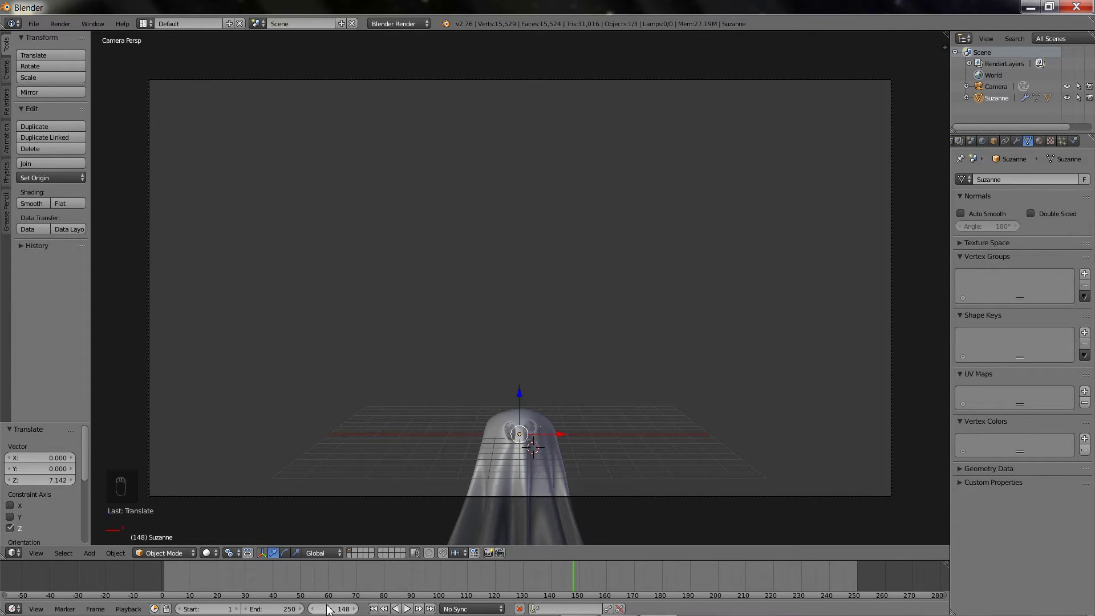
{"action": "left_click", "coordinate": [326, 608]}
{"action": "type", "text": "1"}
{"action": "key", "text": "Return"}
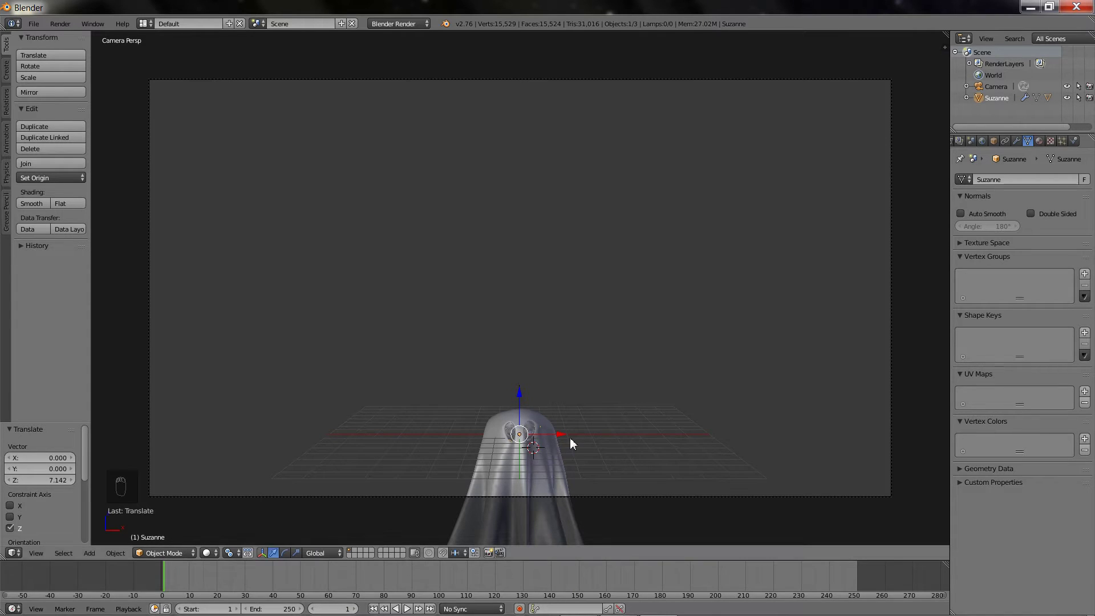
{"action": "left_click", "coordinate": [995, 141]}
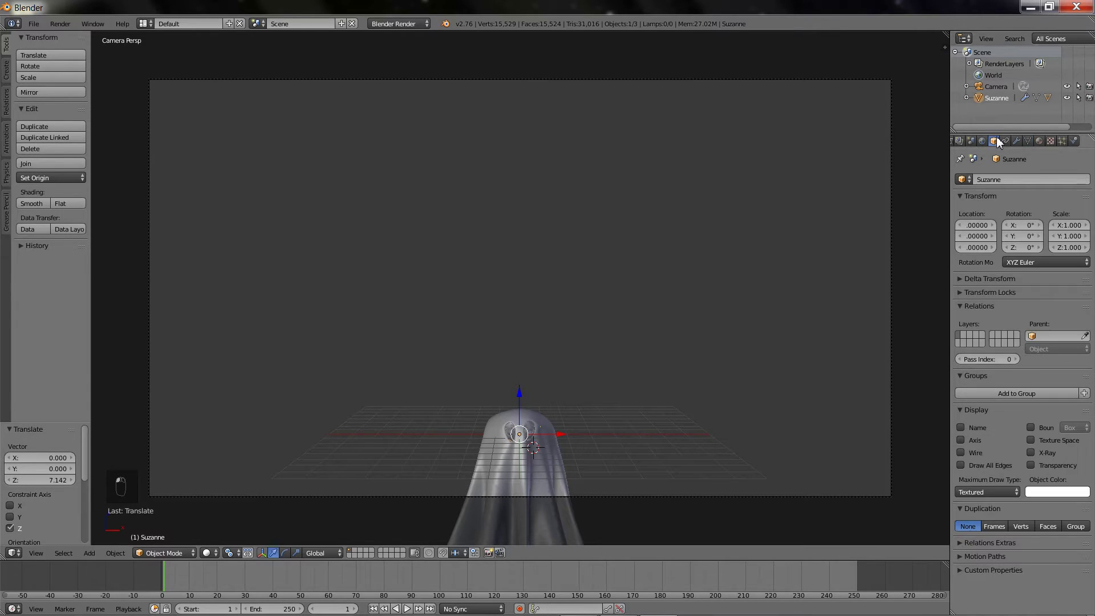
{"action": "right_click", "coordinate": [971, 224]}
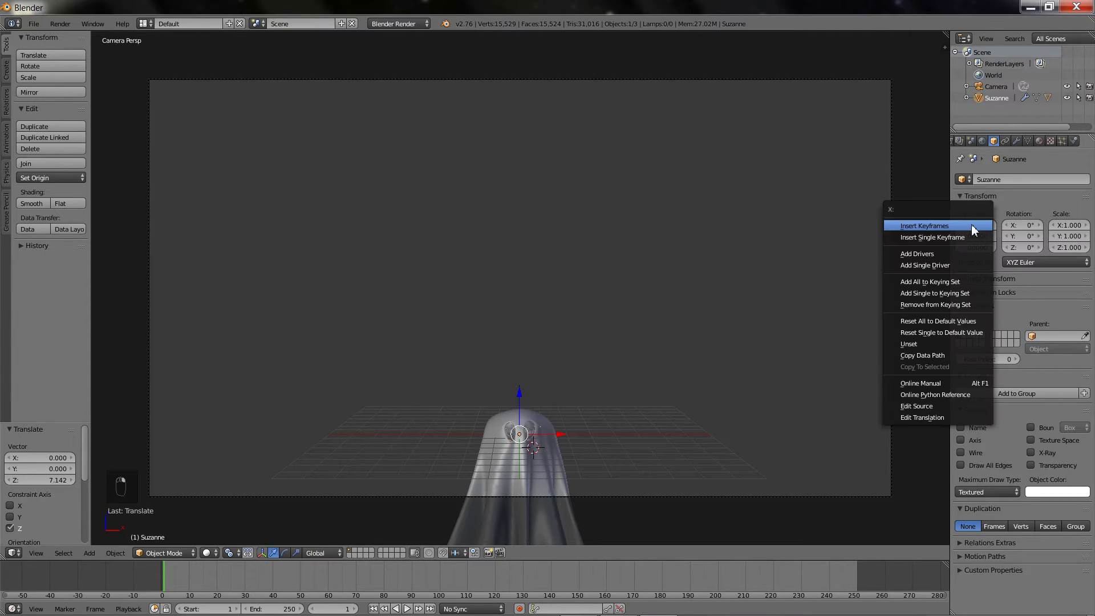
{"action": "left_click", "coordinate": [971, 225]}
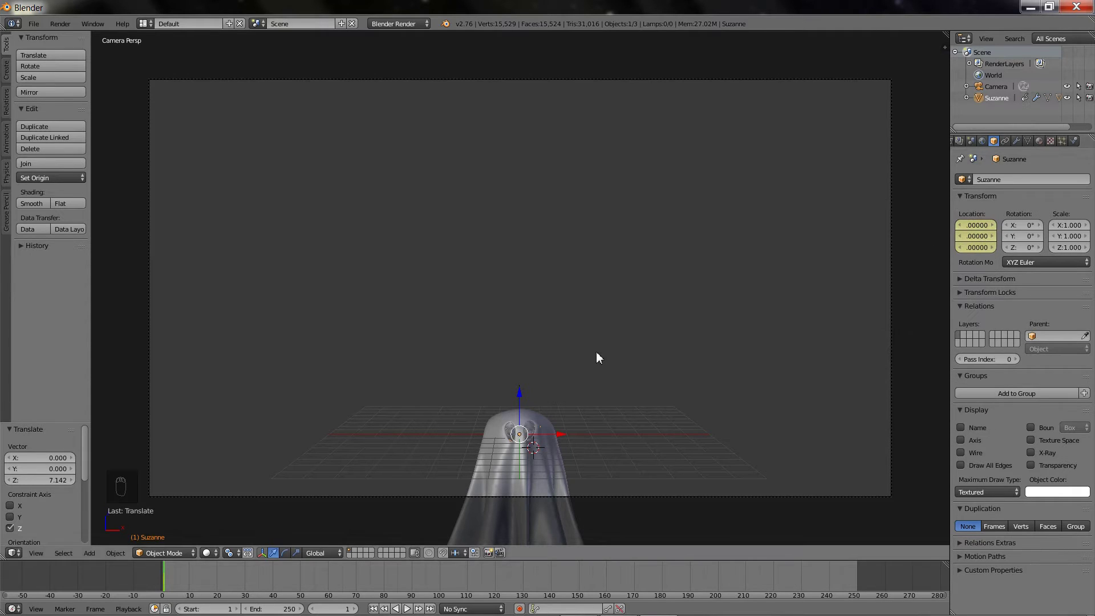
Go to frame 90 and raise the monkey head 11.266 units along global Z.
{"action": "left_click", "coordinate": [335, 608]}
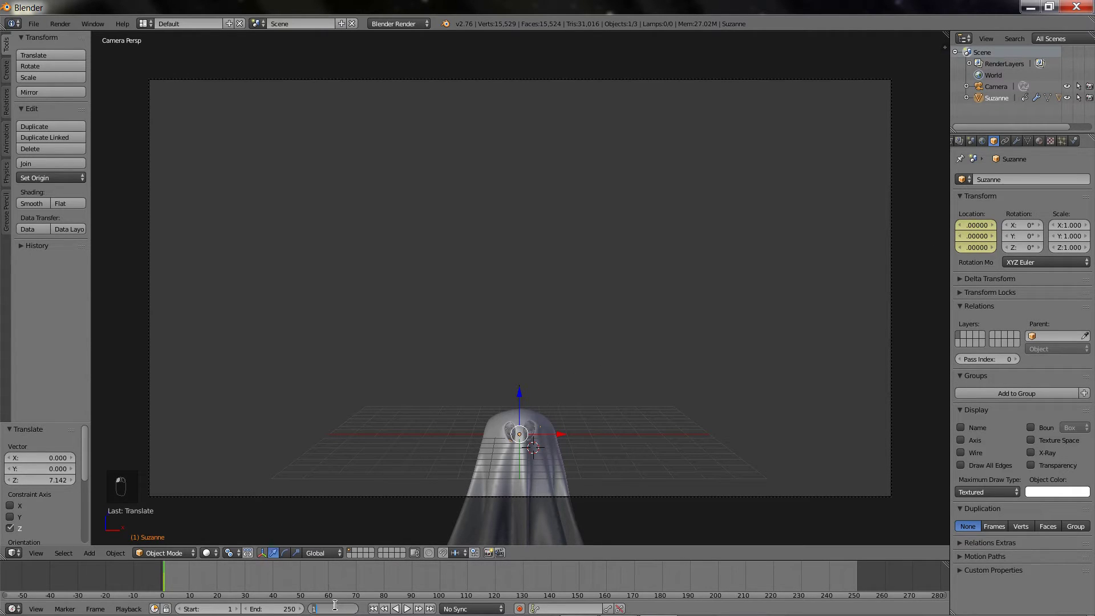
{"action": "type", "text": "90"}
{"action": "key", "text": "Return"}
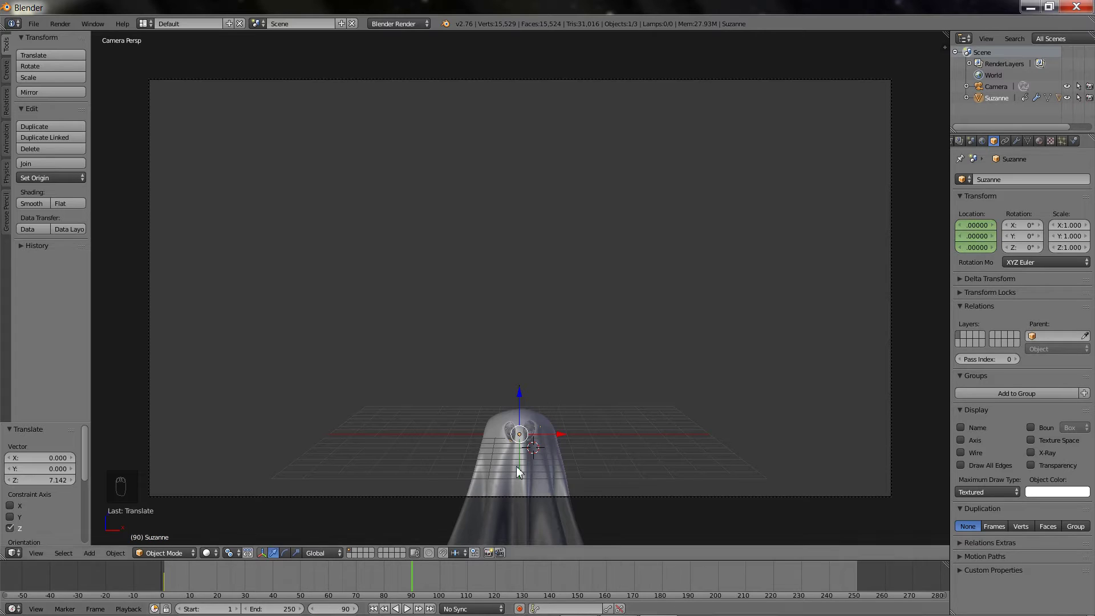
{"action": "left_click_drag", "start_coordinate": [520, 394], "coordinate": [526, 122]}
Insert location keyframes and a single Z rotation keyframe for the monkey head at frame 90.
{"action": "right_click", "coordinate": [970, 230]}
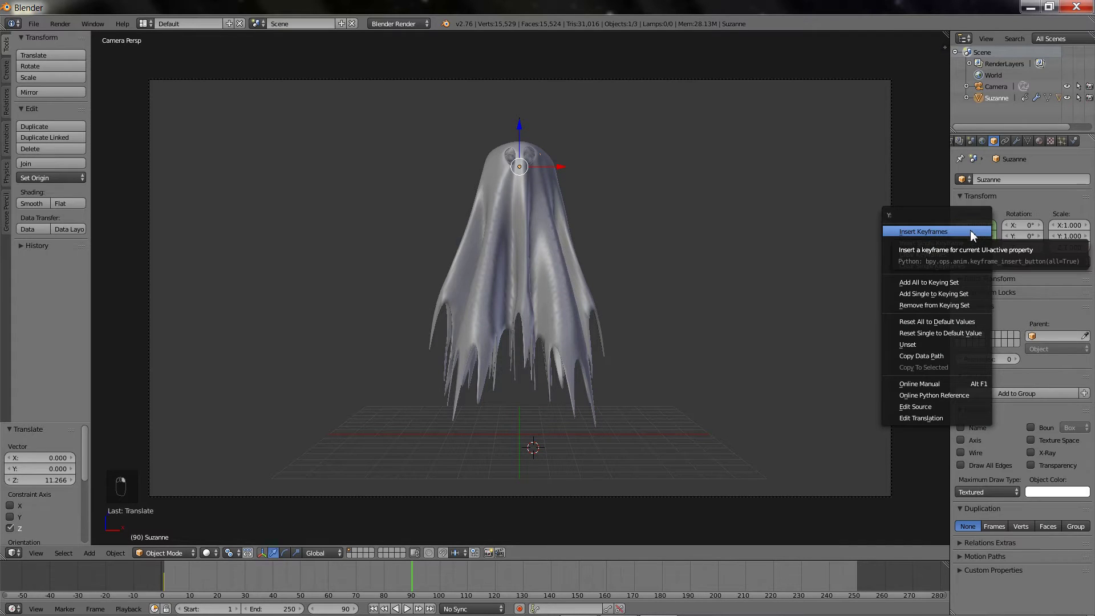
{"action": "left_click", "coordinate": [971, 231]}
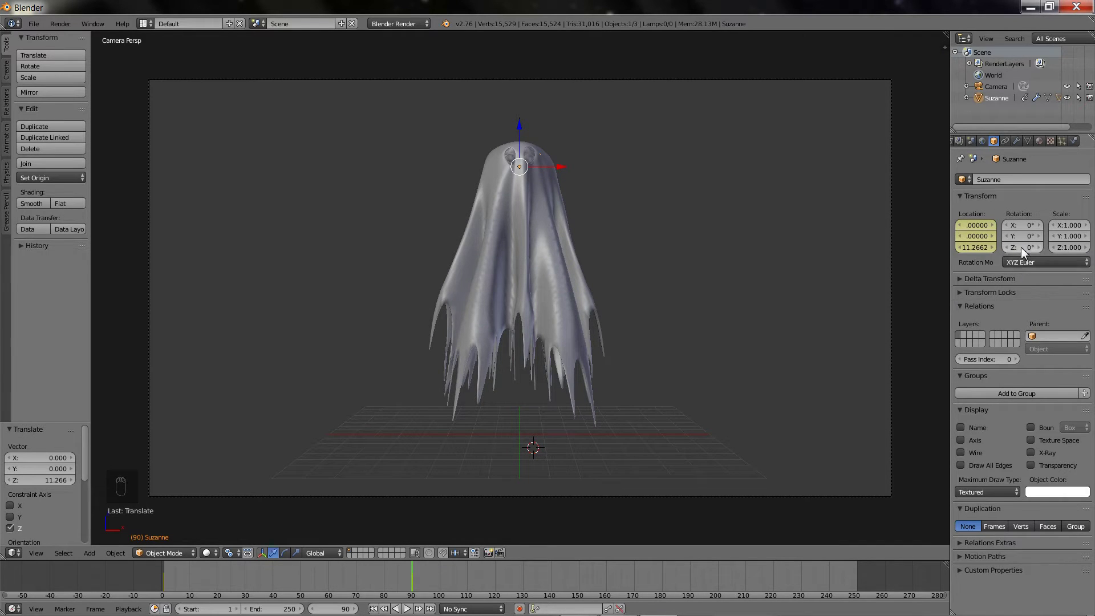
{"action": "right_click", "coordinate": [1021, 248]}
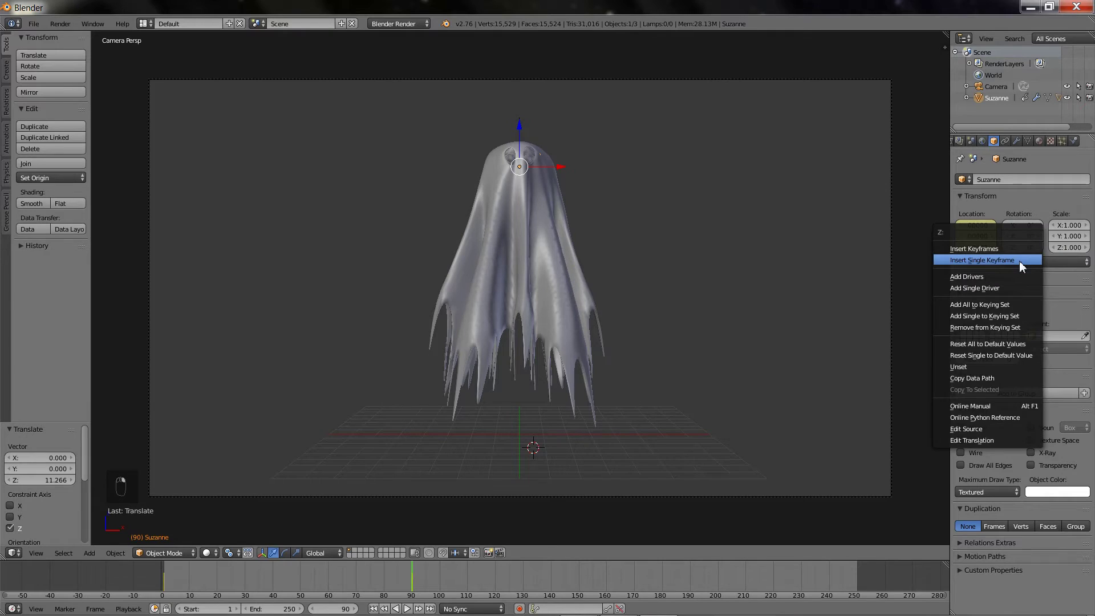
{"action": "left_click", "coordinate": [1019, 261]}
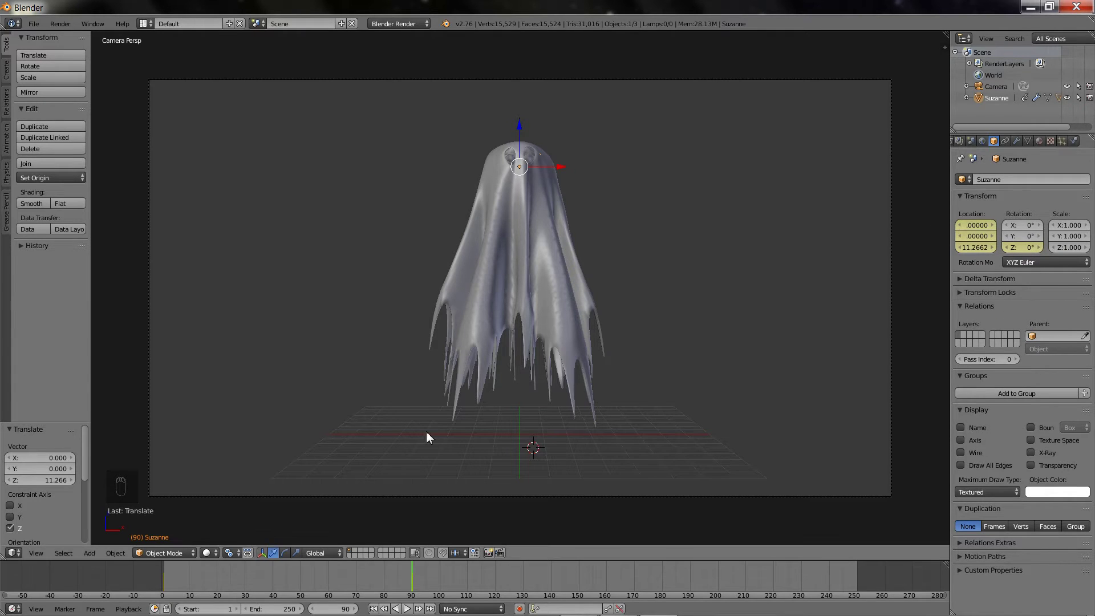
At frame 180, move the monkey head to about X -14.79, Z 13.47 and rotate it about -31° around global Z.
{"action": "left_click", "coordinate": [331, 608]}
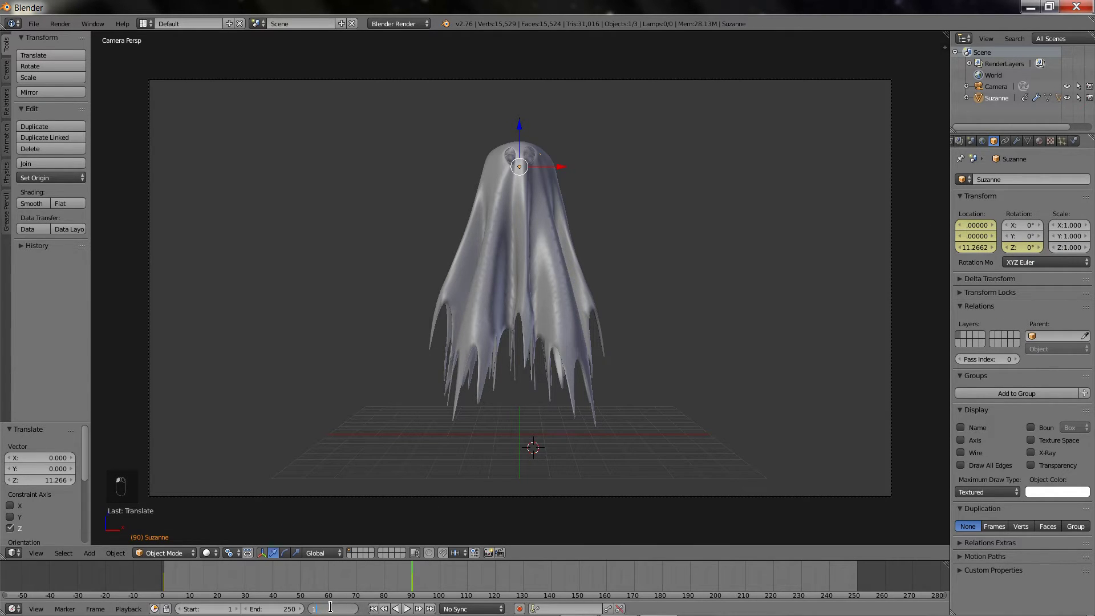
{"action": "type", "text": "180"}
{"action": "key", "text": "Return"}
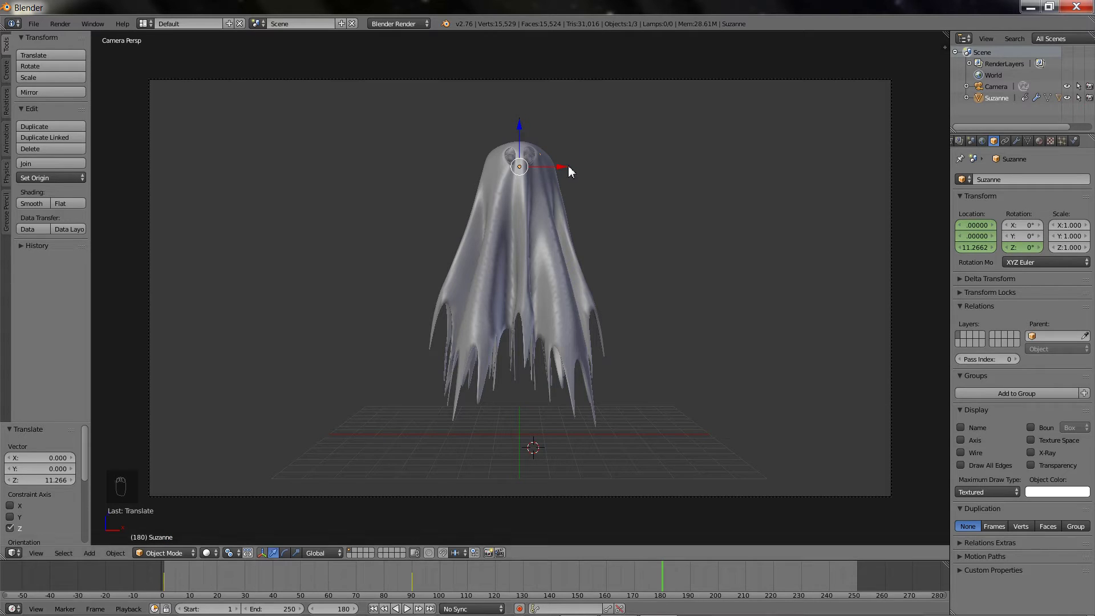
{"action": "left_click_drag", "start_coordinate": [560, 166], "coordinate": [169, 73]}
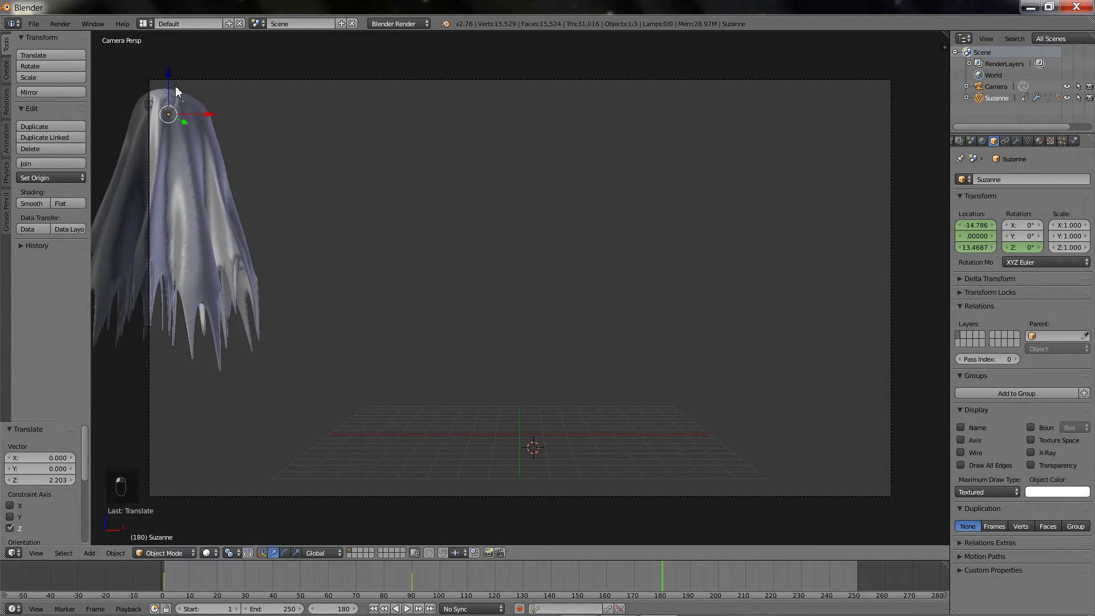
{"action": "key", "text": "r"}
{"action": "key", "text": "z"}
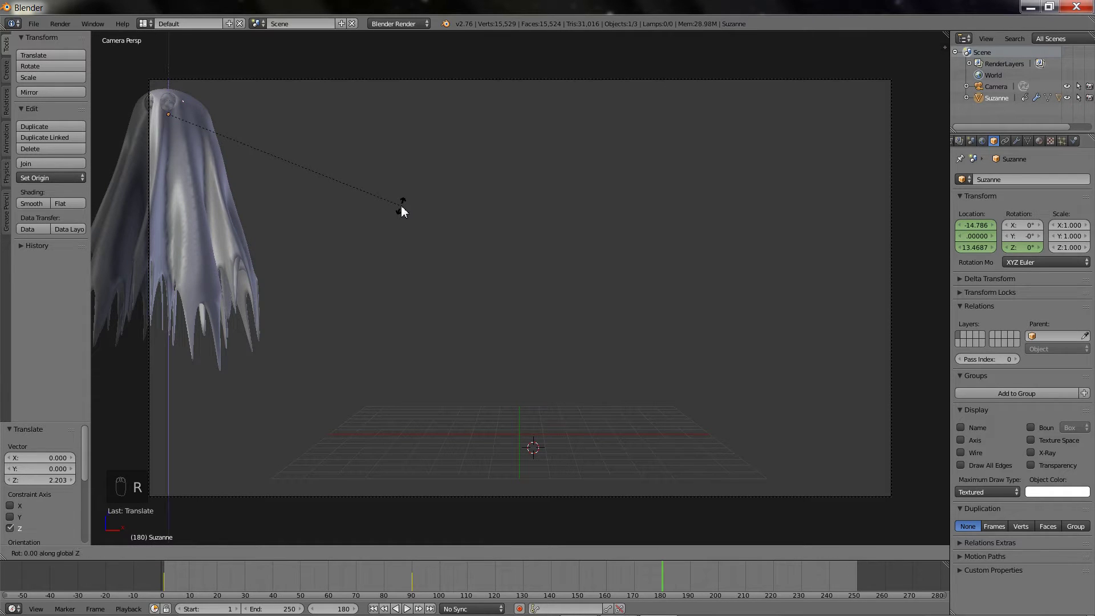
{"action": "left_click", "coordinate": [385, 80]}
Insert location keyframes and a single Z rotation keyframe for the monkey head at frame 180.
{"action": "right_click", "coordinate": [963, 232]}
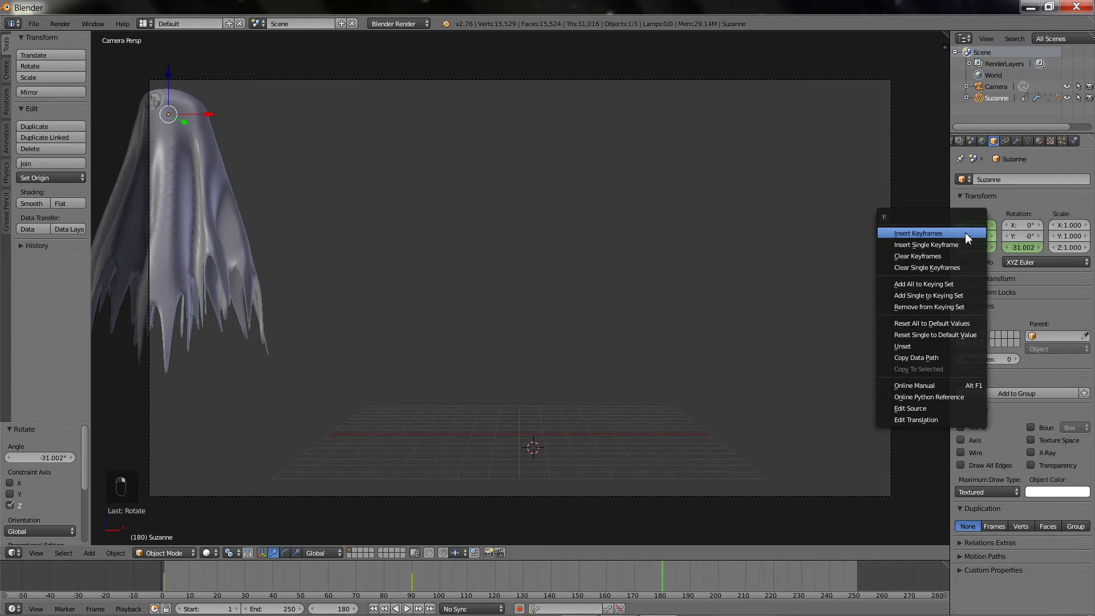
{"action": "left_click", "coordinate": [965, 232]}
{"action": "right_click", "coordinate": [1034, 249]}
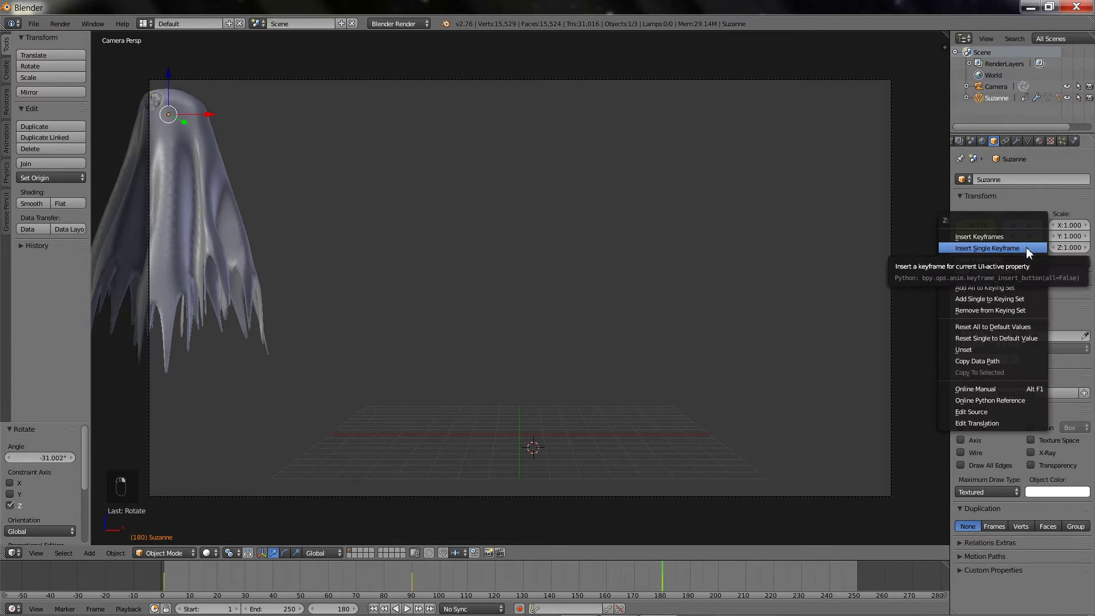
{"action": "left_click", "coordinate": [1029, 253]}
At frame 400, move the monkey head to about X 14.62, Z 0.44 and rotate it about 63.6° around global Z.
{"action": "left_click", "coordinate": [338, 609]}
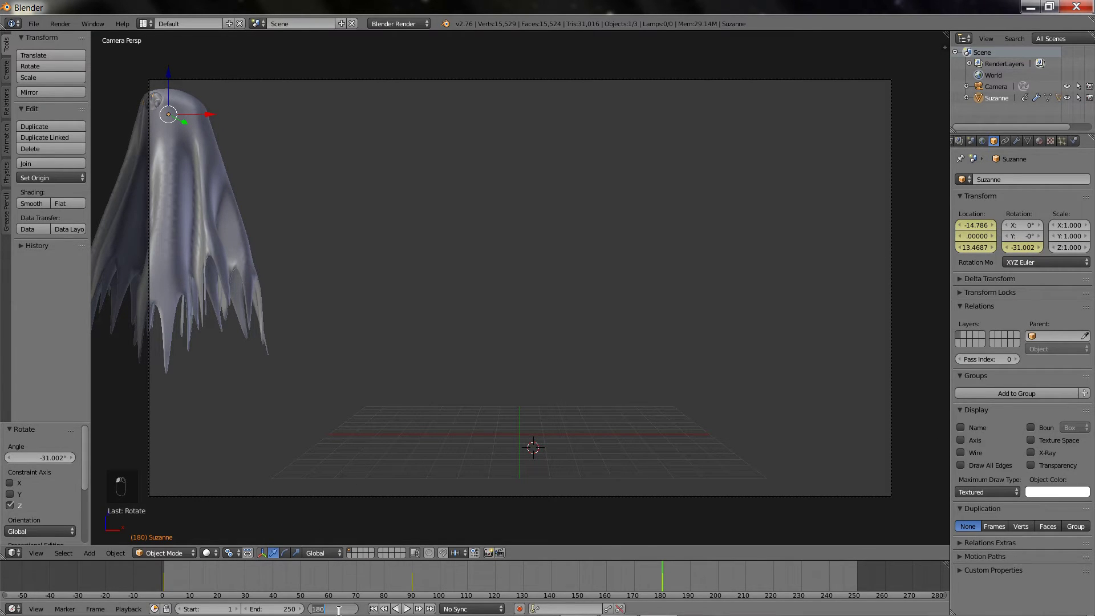
{"action": "type", "text": "400"}
{"action": "key", "text": "Return"}
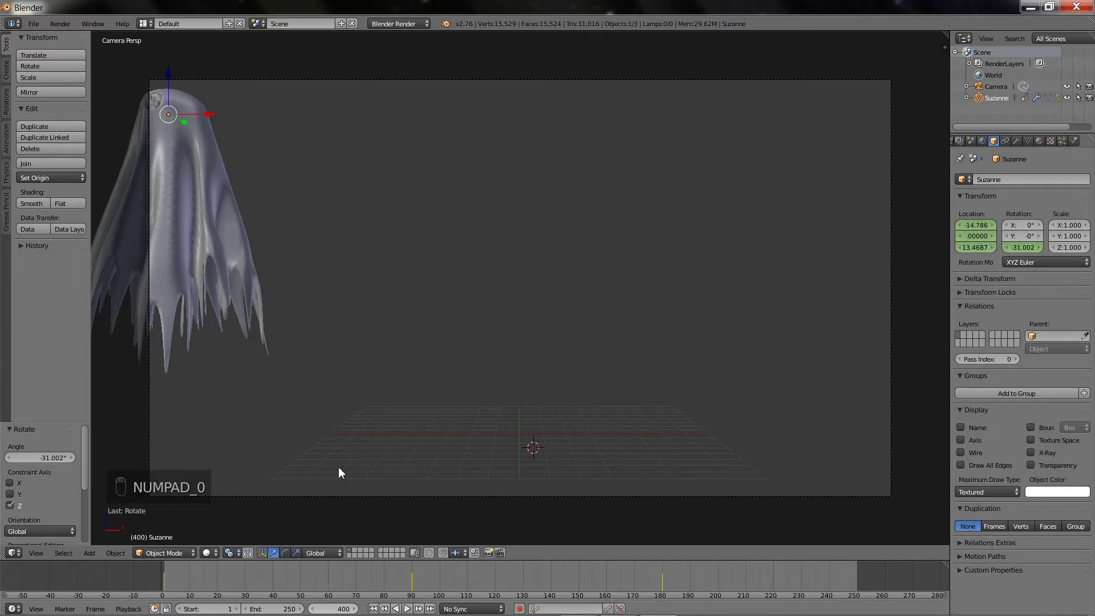
{"action": "left_click_drag", "start_coordinate": [208, 119], "coordinate": [898, 172]}
{"action": "left_click_drag", "start_coordinate": [872, 74], "coordinate": [839, 388]}
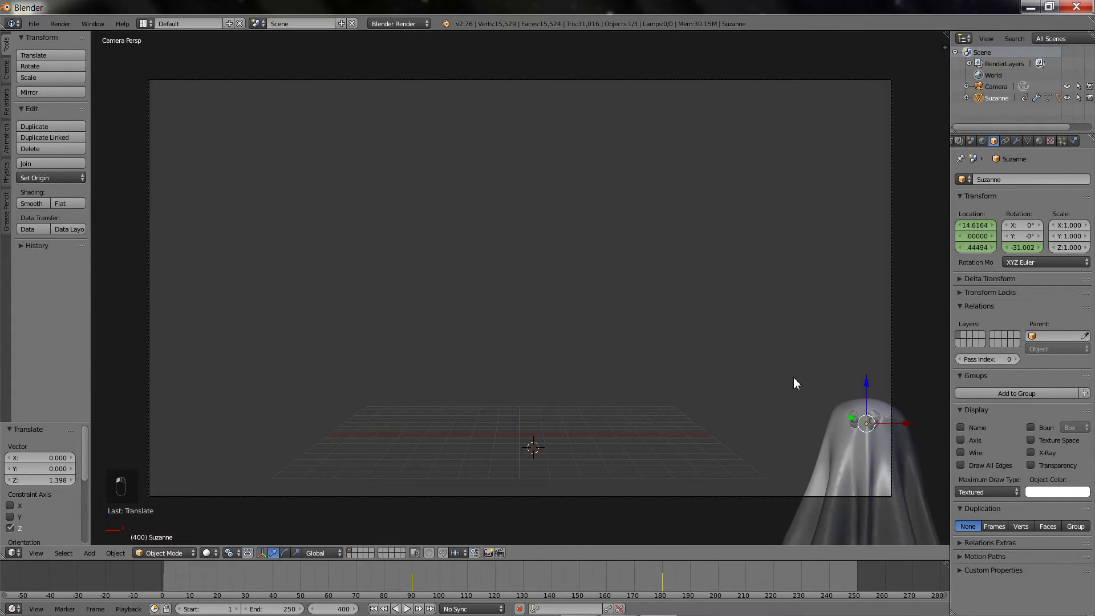
{"action": "key", "text": "r"}
{"action": "key", "text": "z"}
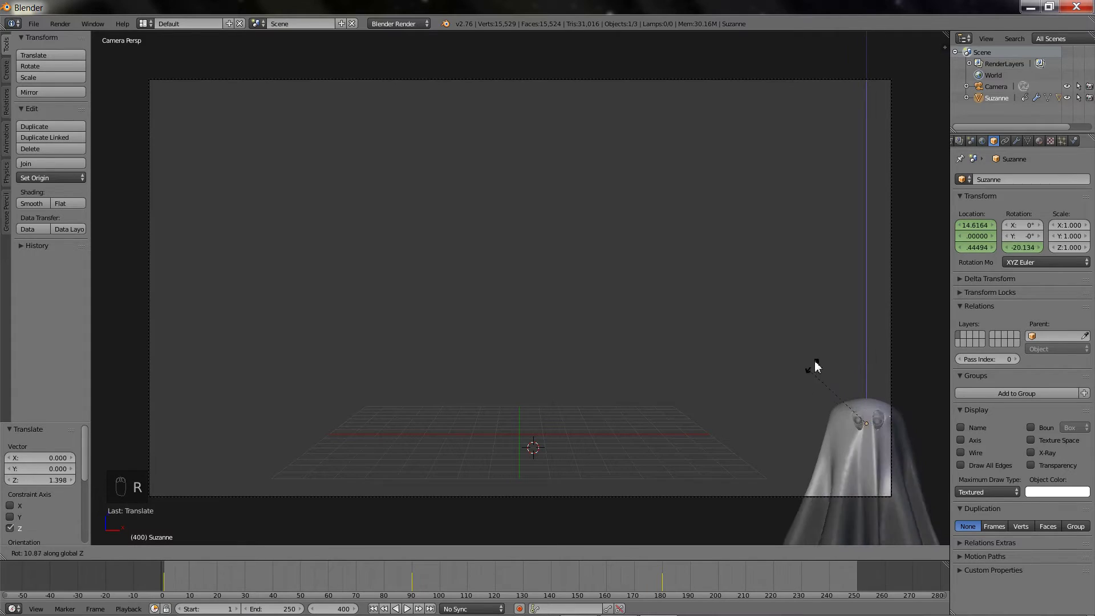
{"action": "left_click", "coordinate": [877, 317]}
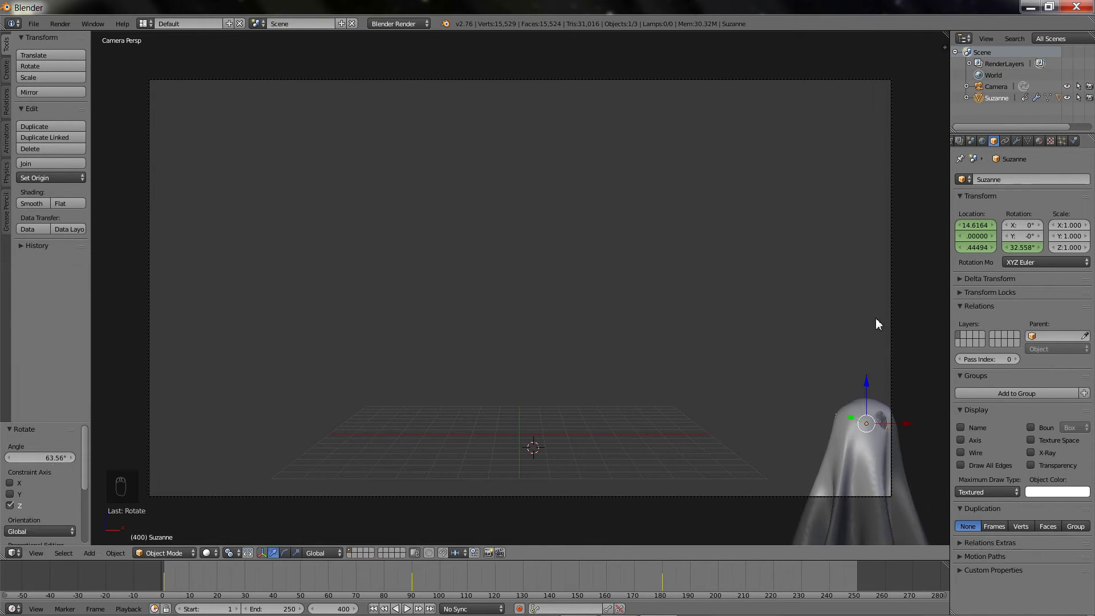
Insert location keyframes and a single Z rotation keyframe for the monkey head at frame 400.
{"action": "right_click", "coordinate": [979, 229]}
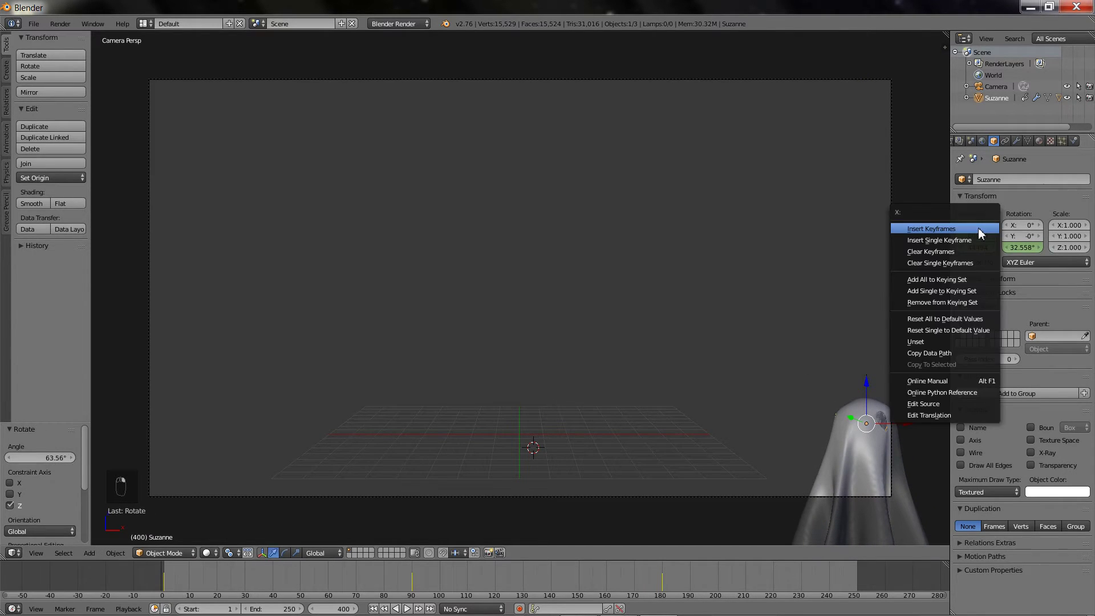
{"action": "left_click", "coordinate": [979, 229]}
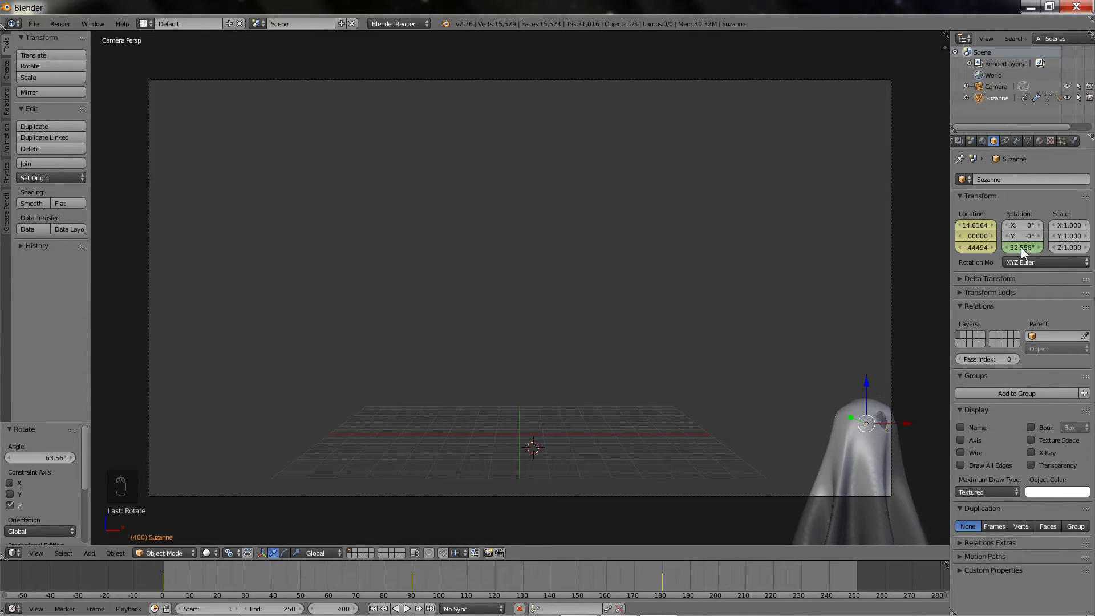
{"action": "right_click", "coordinate": [1021, 247]}
{"action": "left_click", "coordinate": [1019, 248]}
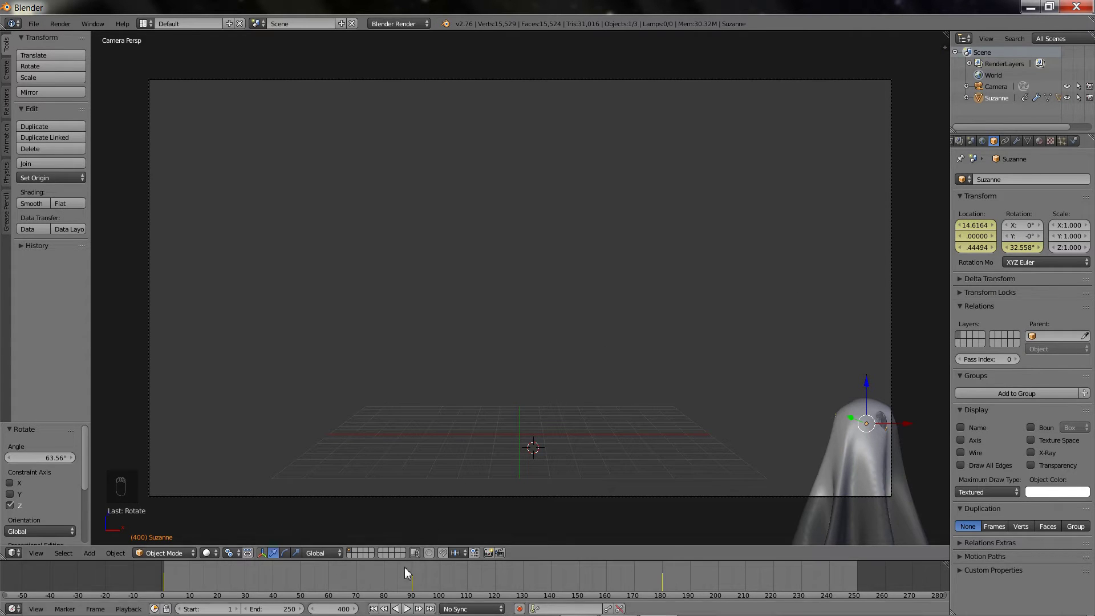
Play the ghost animation from the first frame to check the movement, and stop the playback.
{"action": "left_click", "coordinate": [374, 609]}
{"action": "left_click", "coordinate": [406, 609]}
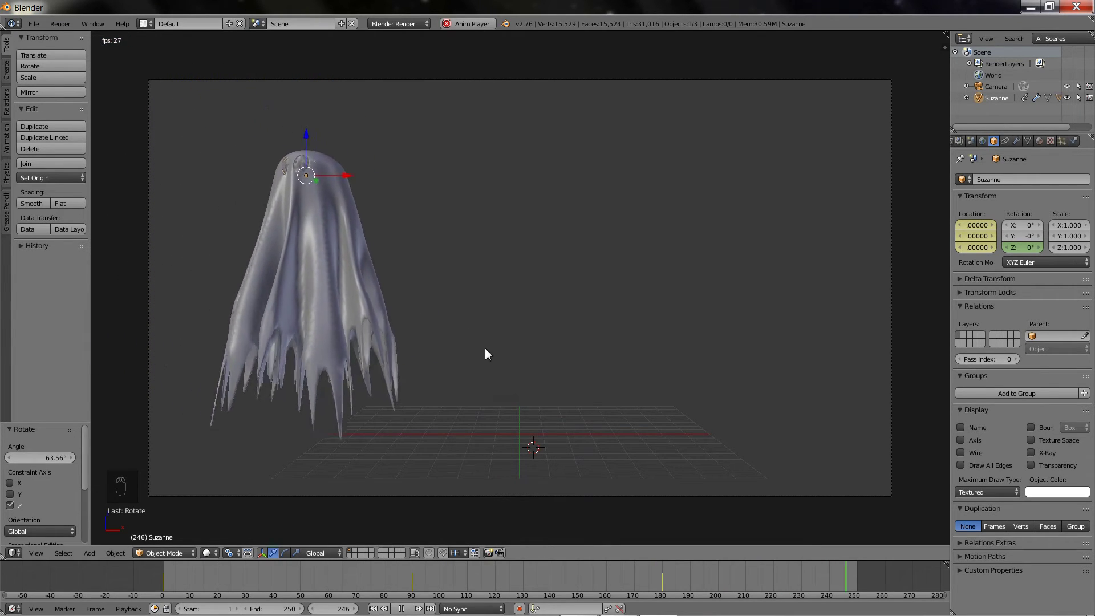
{"action": "left_click", "coordinate": [401, 609]}
Set the scene's end frame to 400 and fit the whole frame range in the timeline.
{"action": "left_click", "coordinate": [282, 609]}
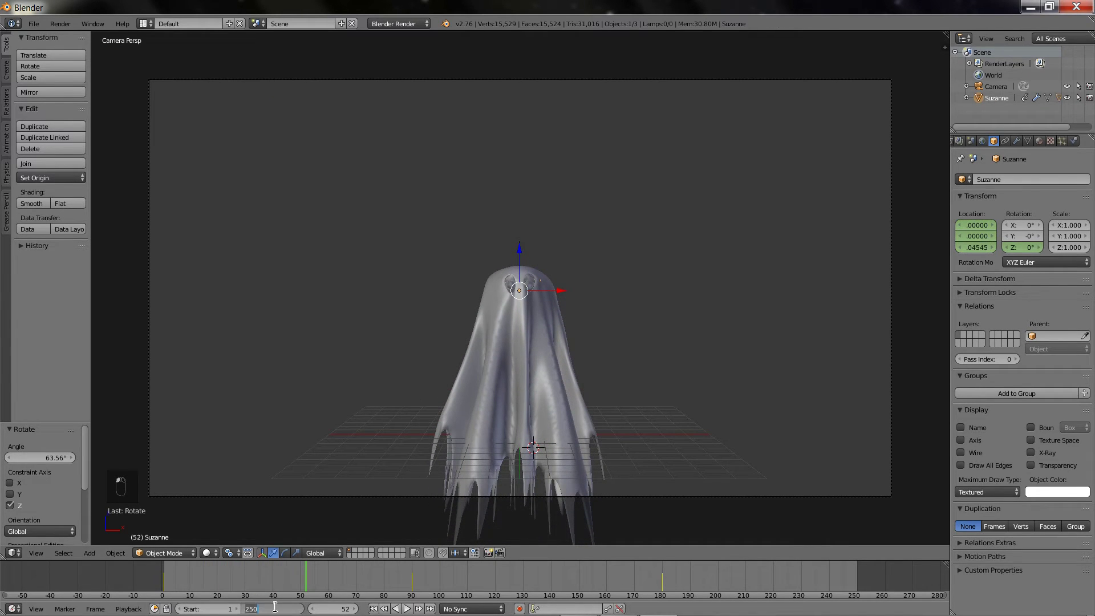
{"action": "type", "text": "400"}
{"action": "key", "text": "Return"}
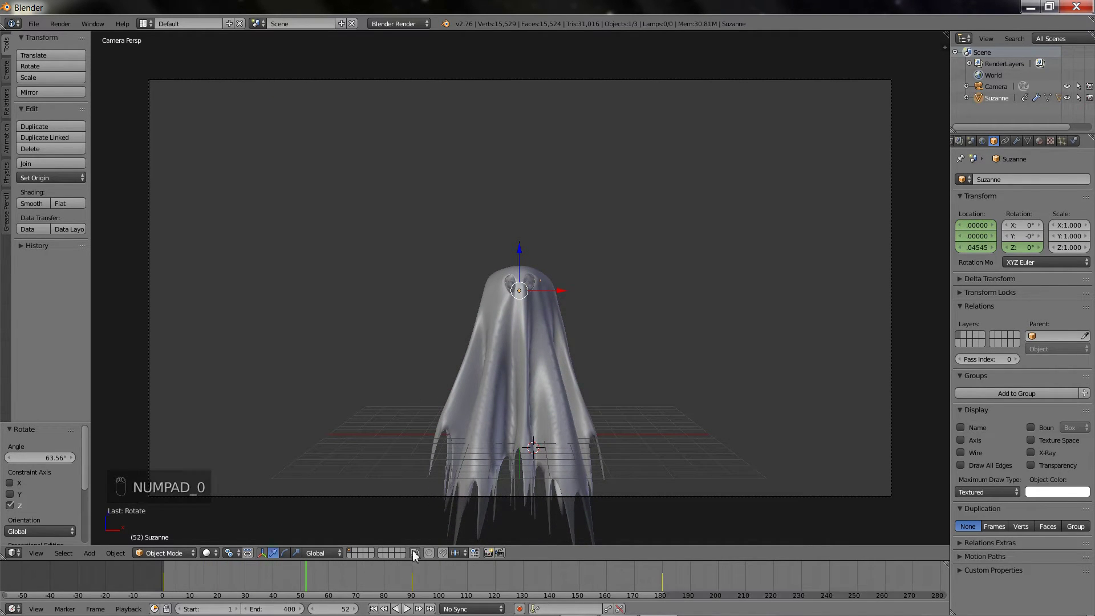
{"action": "scroll", "coordinate": [464, 578], "scroll_direction": "down", "scroll_amount": 2}
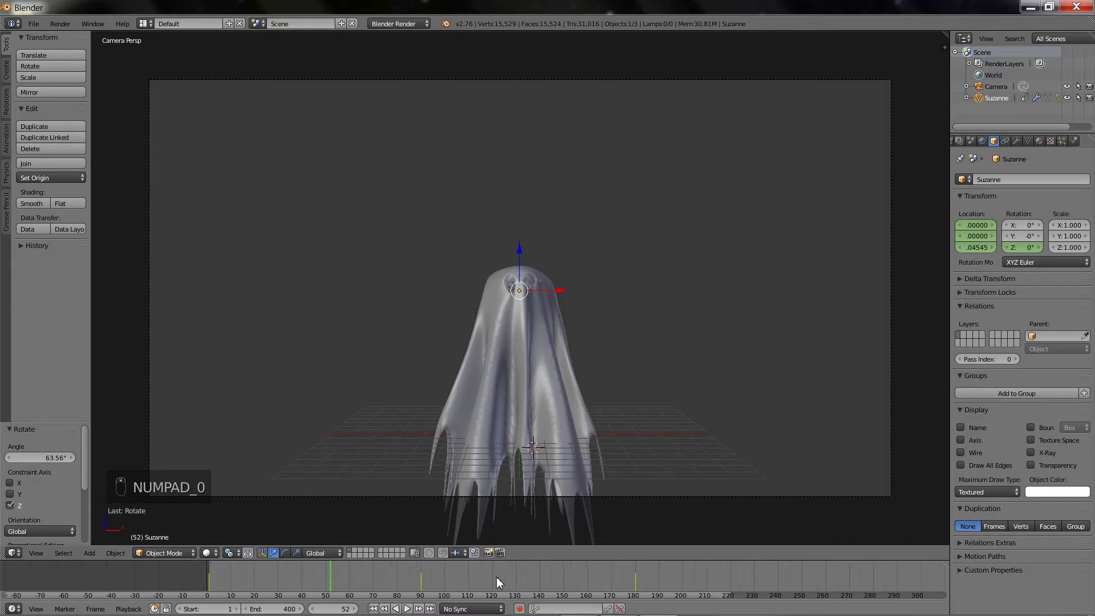
{"action": "middle_click_drag", "start_coordinate": [479, 575], "coordinate": [440, 579]}
{"action": "scroll", "coordinate": [345, 568], "scroll_direction": "down", "scroll_amount": 1}
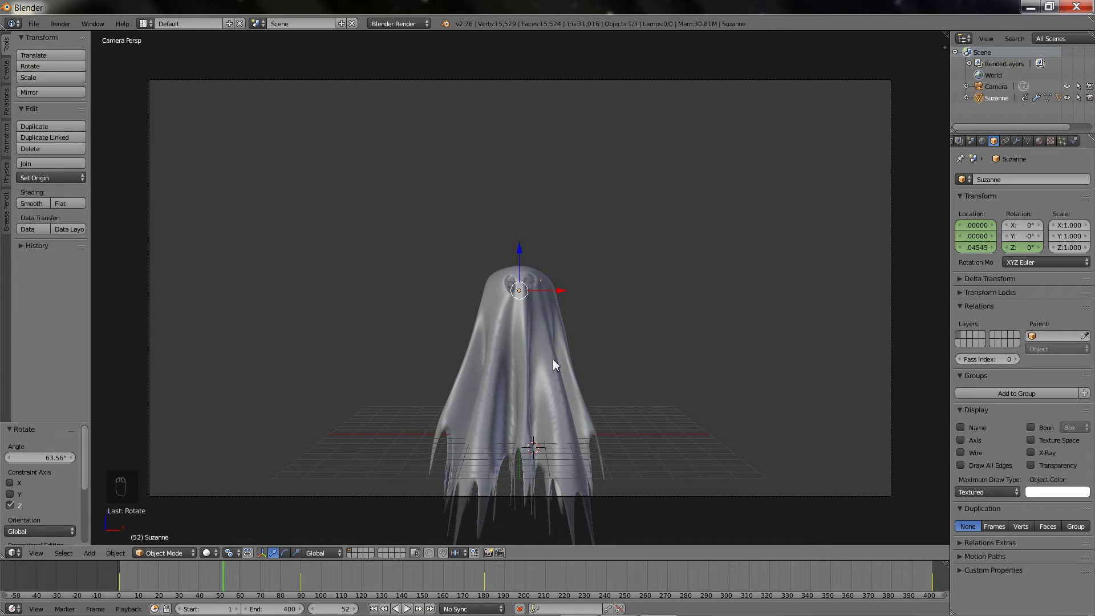
Add cloth physics to the ghost's cloth plane and enable pinning with the vertex group "Group".
{"action": "right_click", "coordinate": [525, 361]}
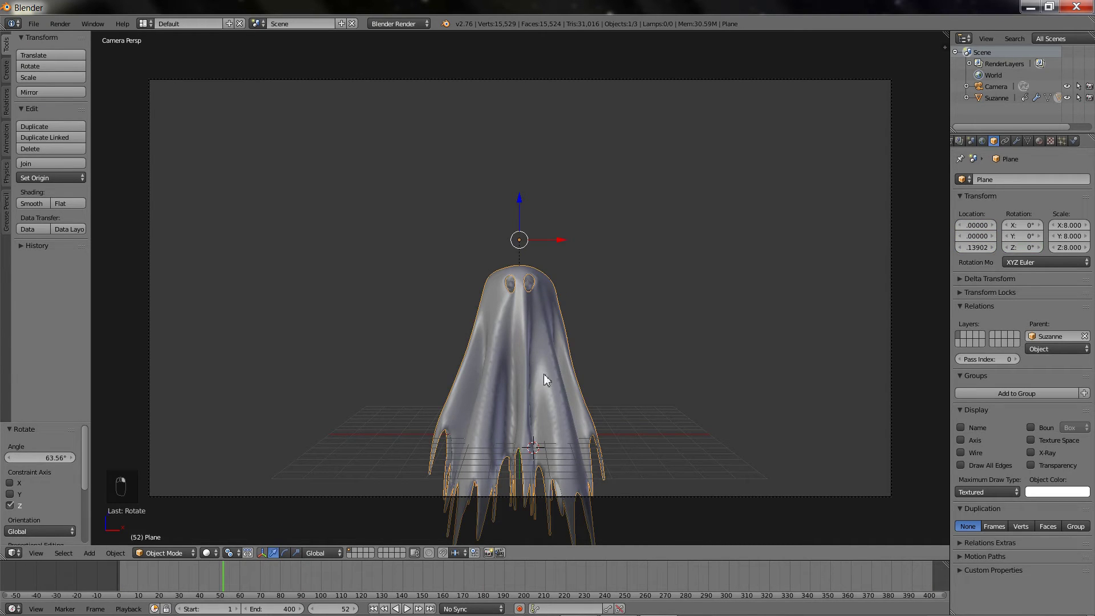
{"action": "left_click", "coordinate": [1075, 142]}
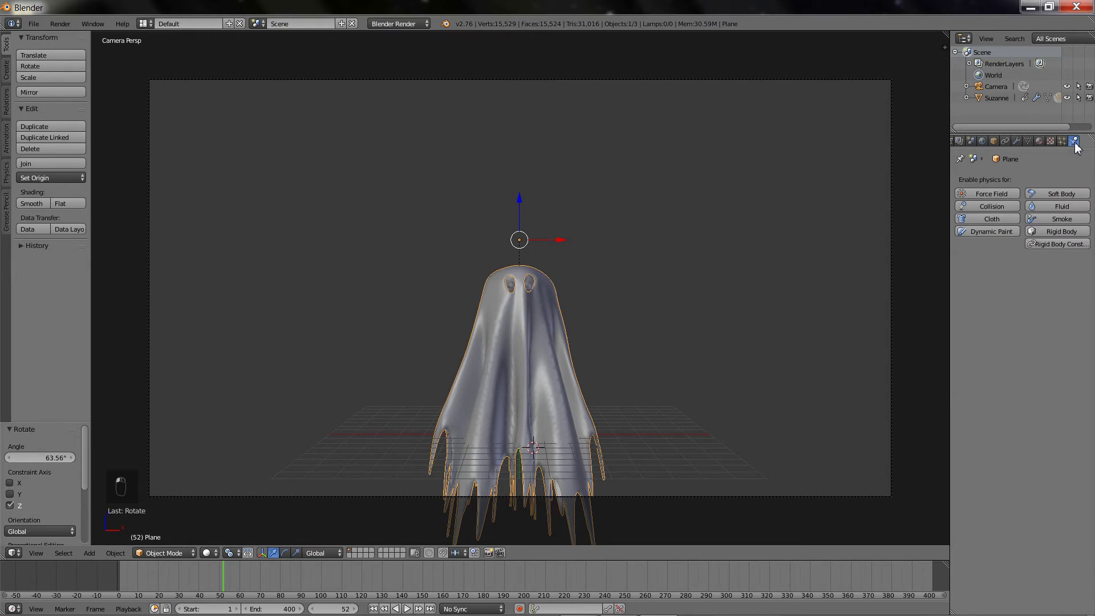
{"action": "left_click", "coordinate": [980, 218]}
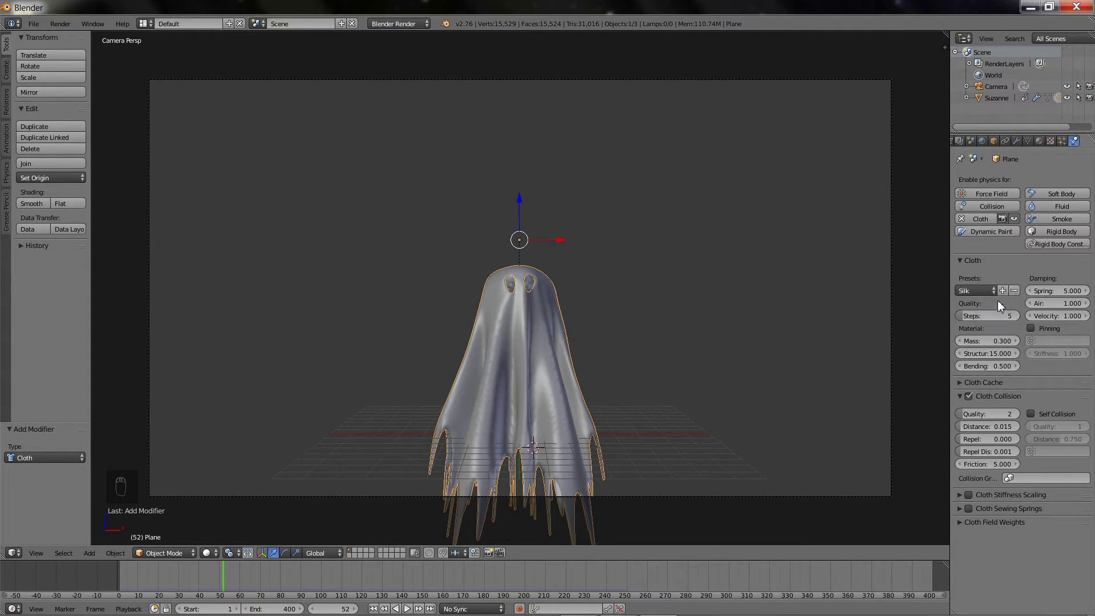
{"action": "left_click", "coordinate": [1031, 329]}
{"action": "left_click", "coordinate": [1051, 341]}
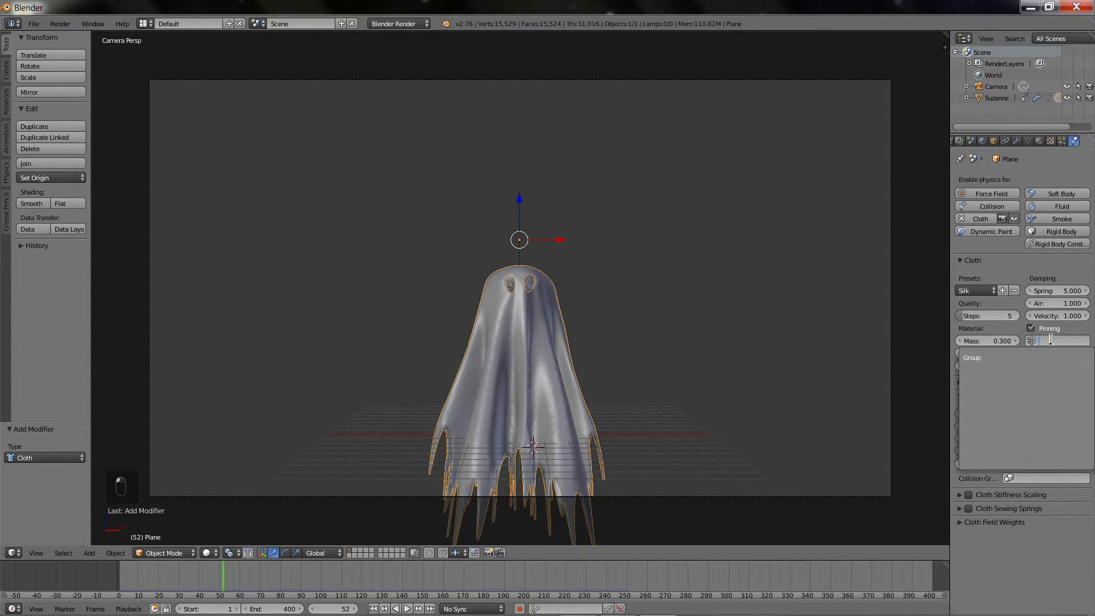
{"action": "left_click", "coordinate": [997, 357]}
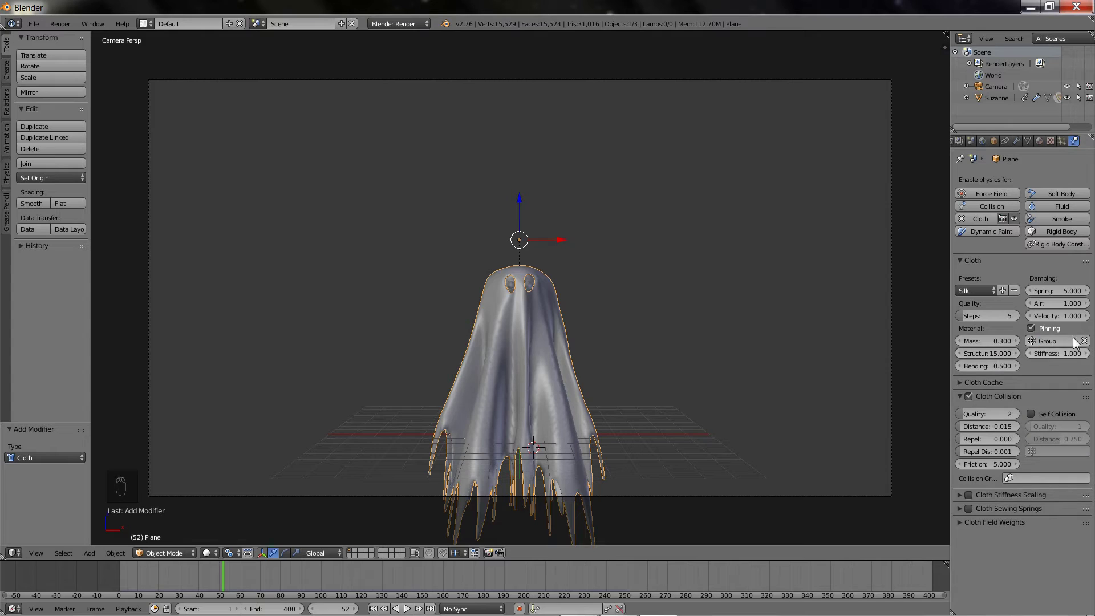
Set the end frame of the cloth simulation cache to 400.
{"action": "left_click", "coordinate": [960, 396]}
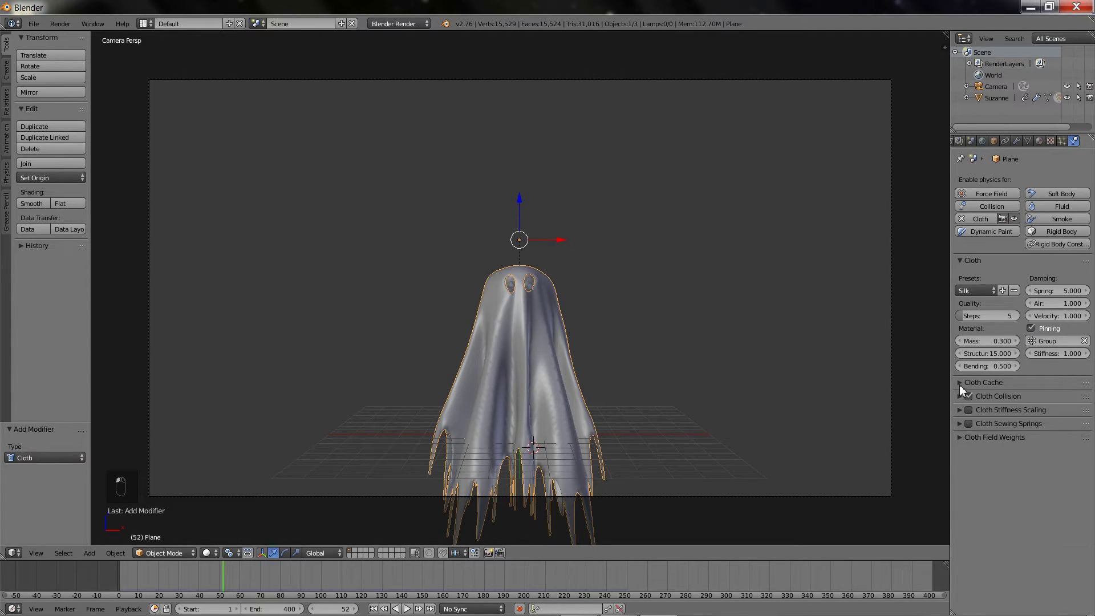
{"action": "left_click", "coordinate": [960, 384]}
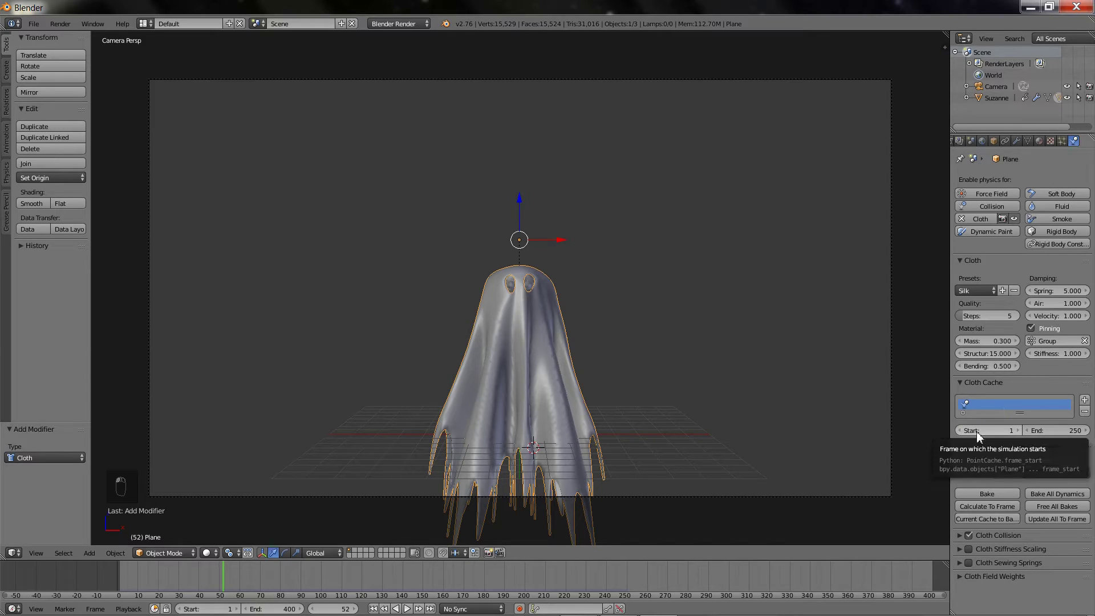
{"action": "left_click", "coordinate": [1052, 429]}
{"action": "type", "text": "40"}
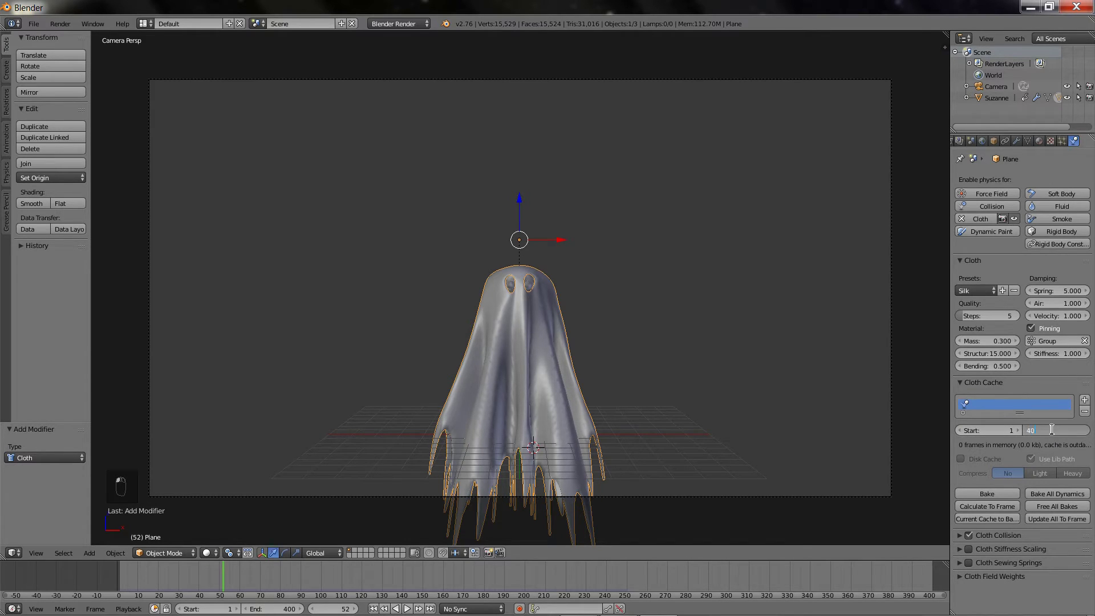
{"action": "type", "text": "0"}
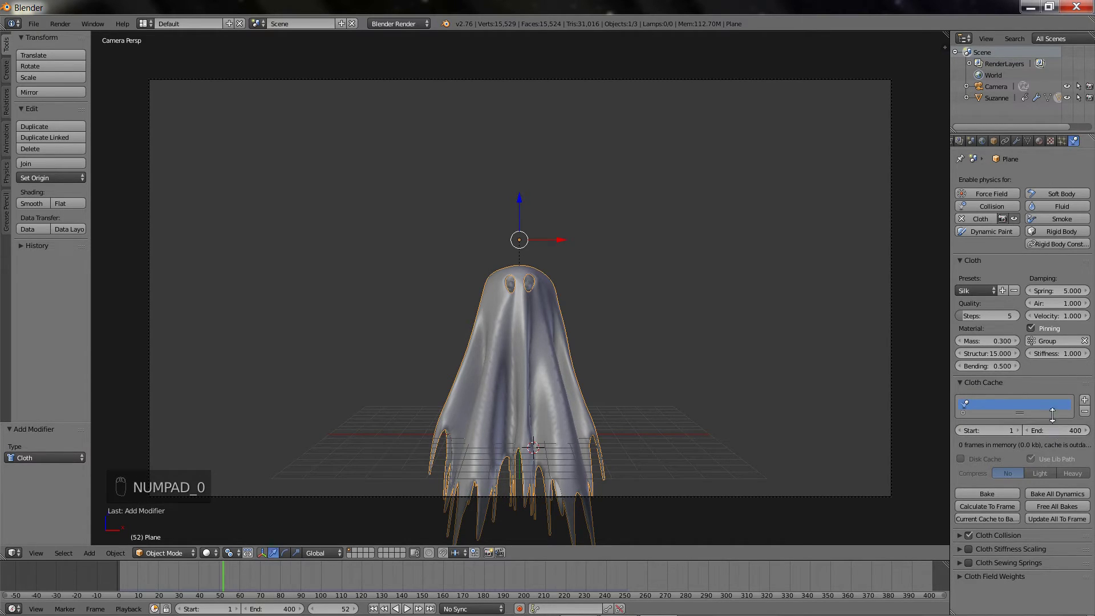
Move the ghost plane's Cloth modifier to the top of the modifier stack, above Subdivision Surface and Solidify.
{"action": "left_click", "coordinate": [1016, 141]}
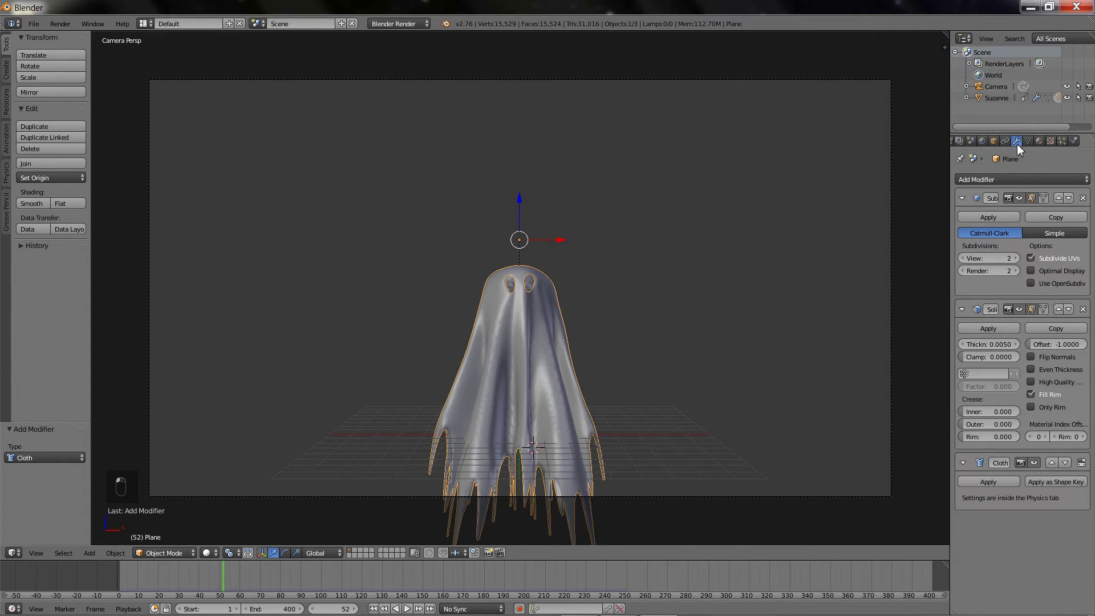
{"action": "left_click", "coordinate": [1052, 462]}
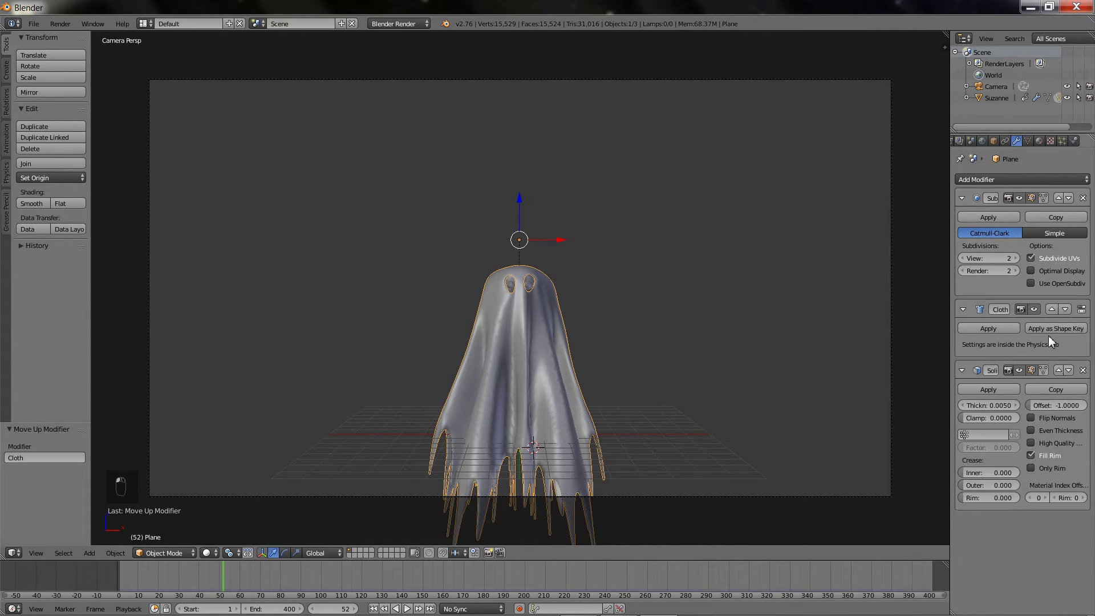
{"action": "left_click", "coordinate": [1052, 310]}
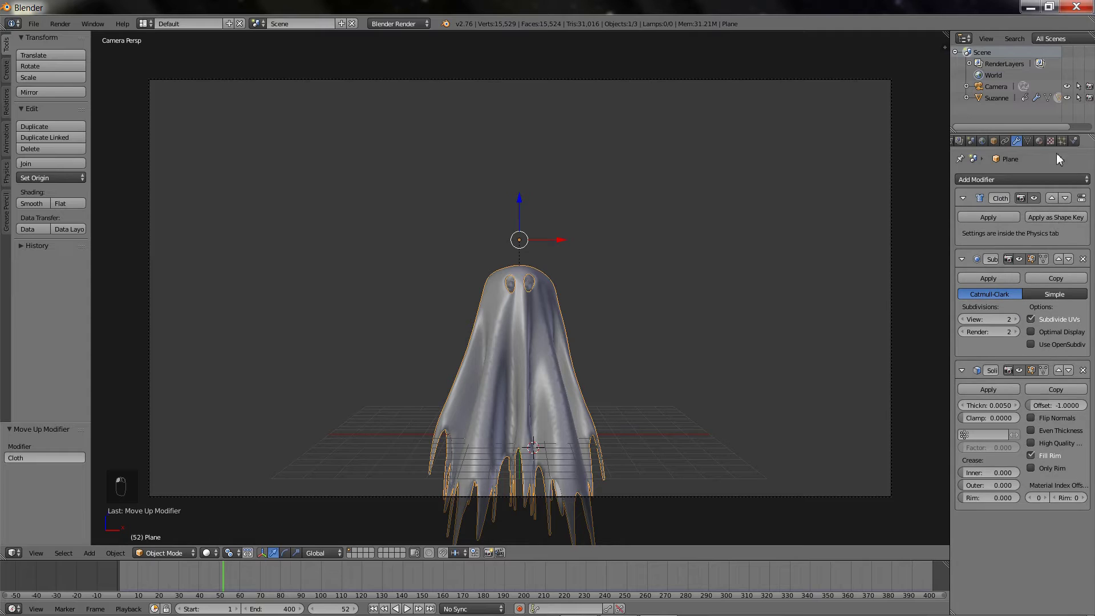
Bake the cloth simulation, play the animation from the first frame to check the cloth's movement, and stop the playback.
{"action": "left_click", "coordinate": [1074, 141]}
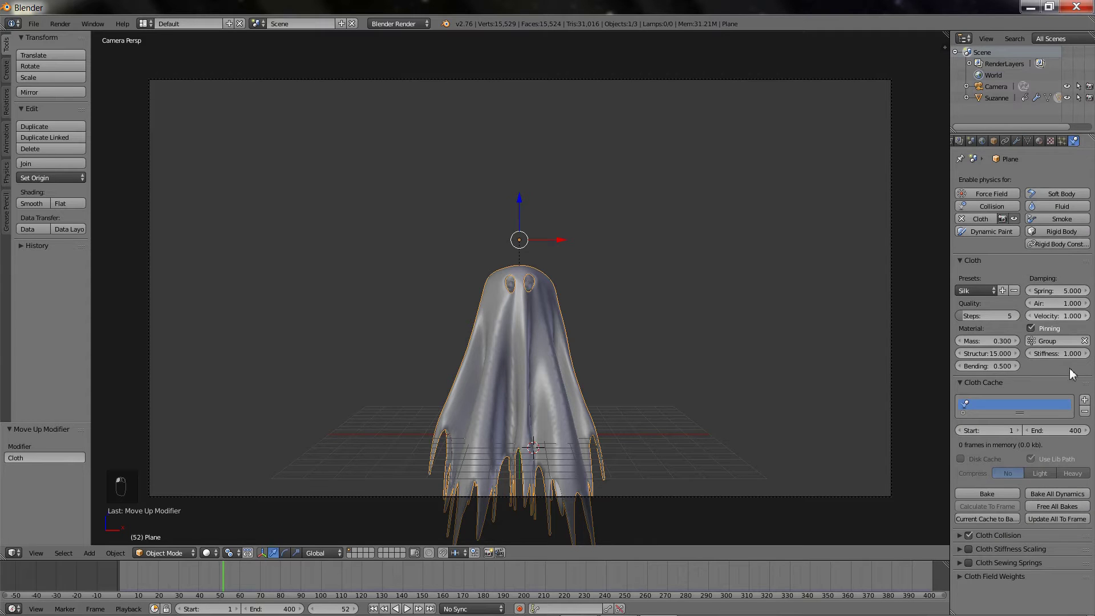
{"action": "left_click", "coordinate": [992, 493]}
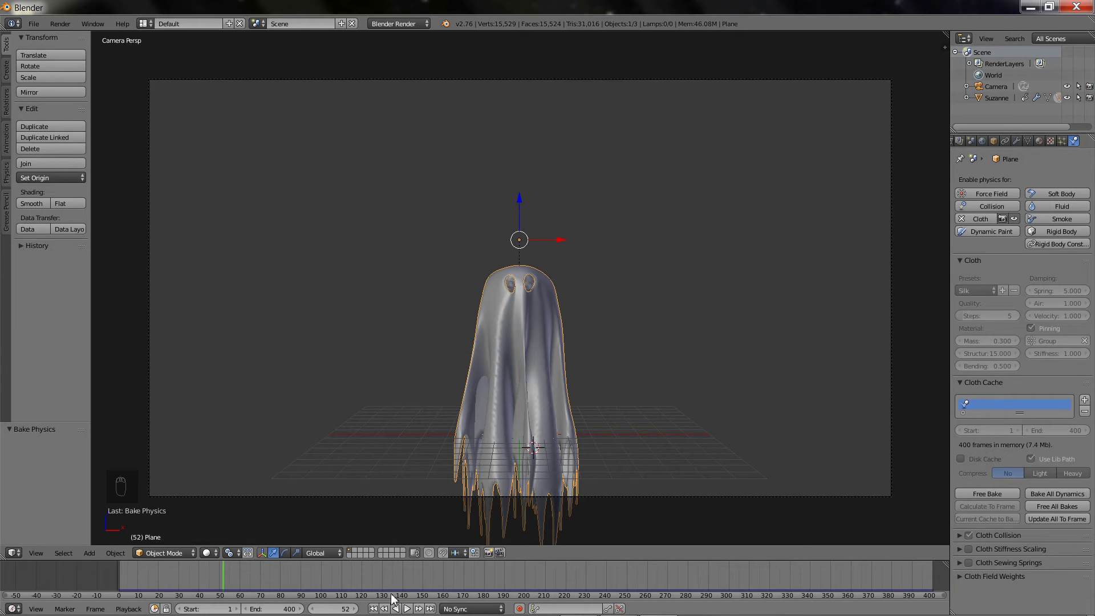
{"action": "left_click", "coordinate": [373, 609]}
{"action": "left_click", "coordinate": [407, 609]}
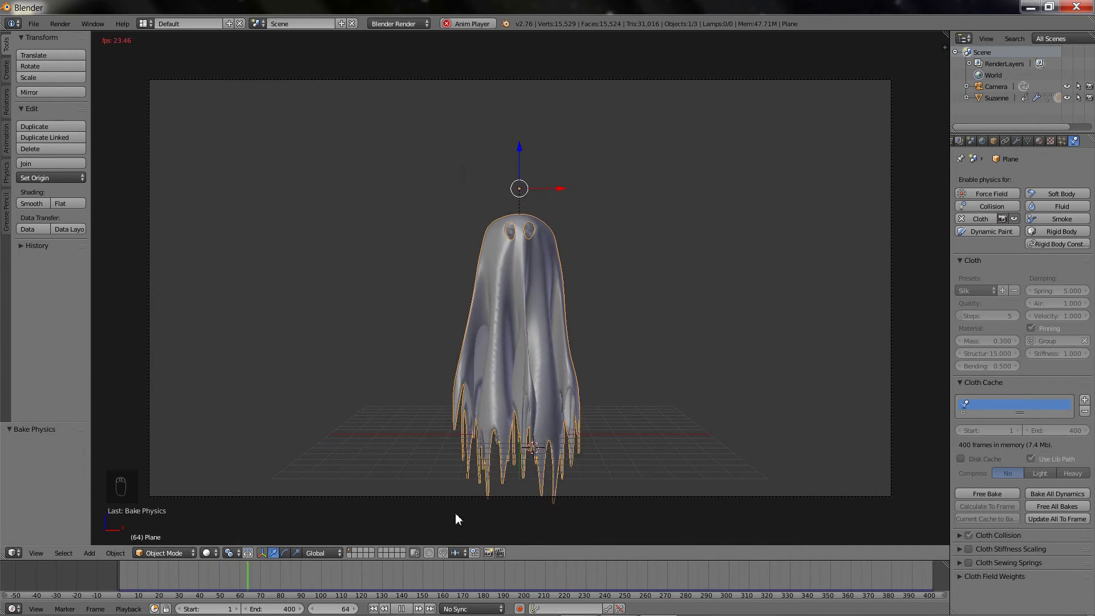
{"action": "left_click", "coordinate": [402, 608]}
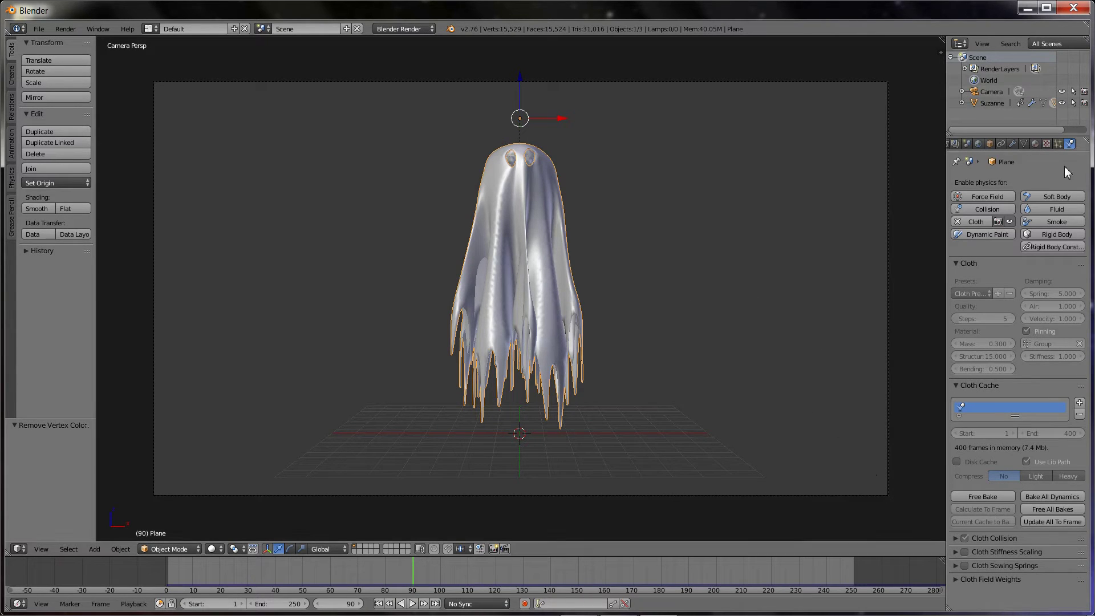
Apply Dirty Vertex Colors to the monkey head in Vertex Paint mode and return to Object Mode.
{"action": "left_click", "coordinate": [1025, 145]}
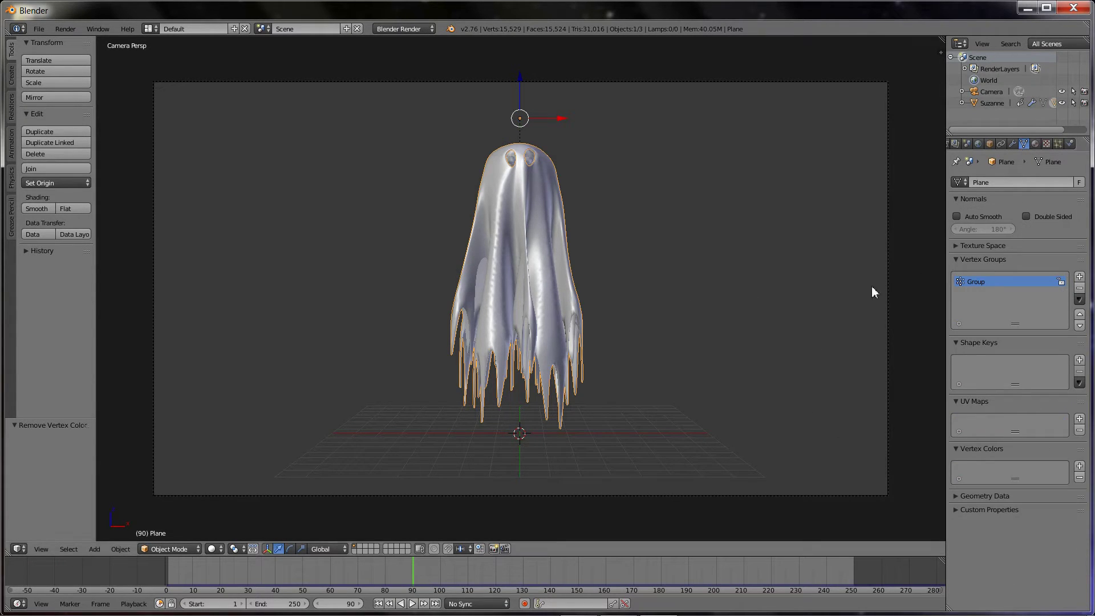
{"action": "right_click", "coordinate": [529, 161]}
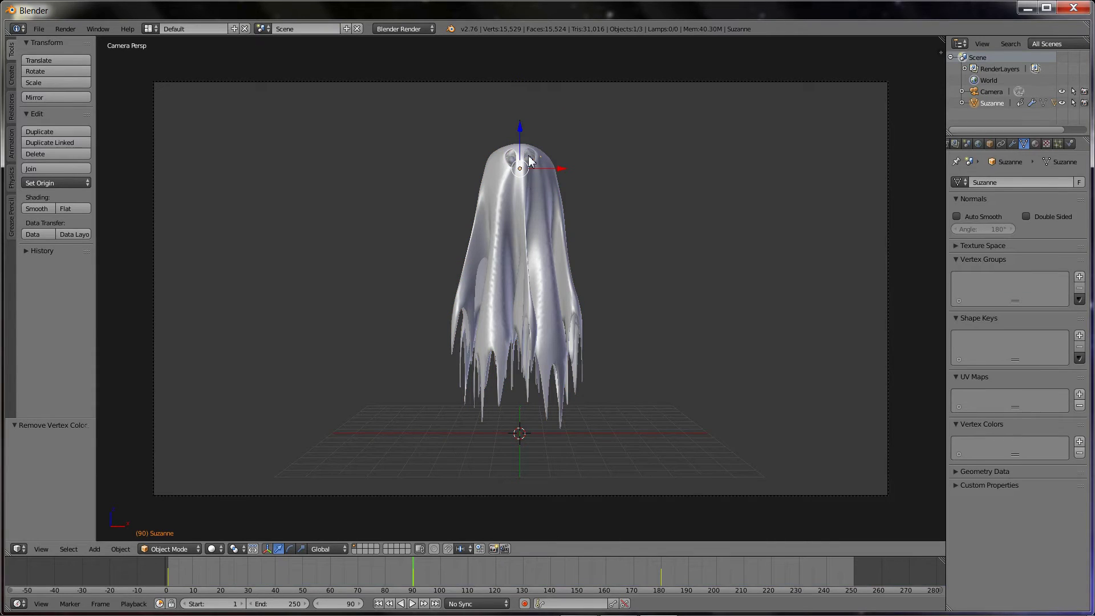
{"action": "left_click", "coordinate": [150, 549]}
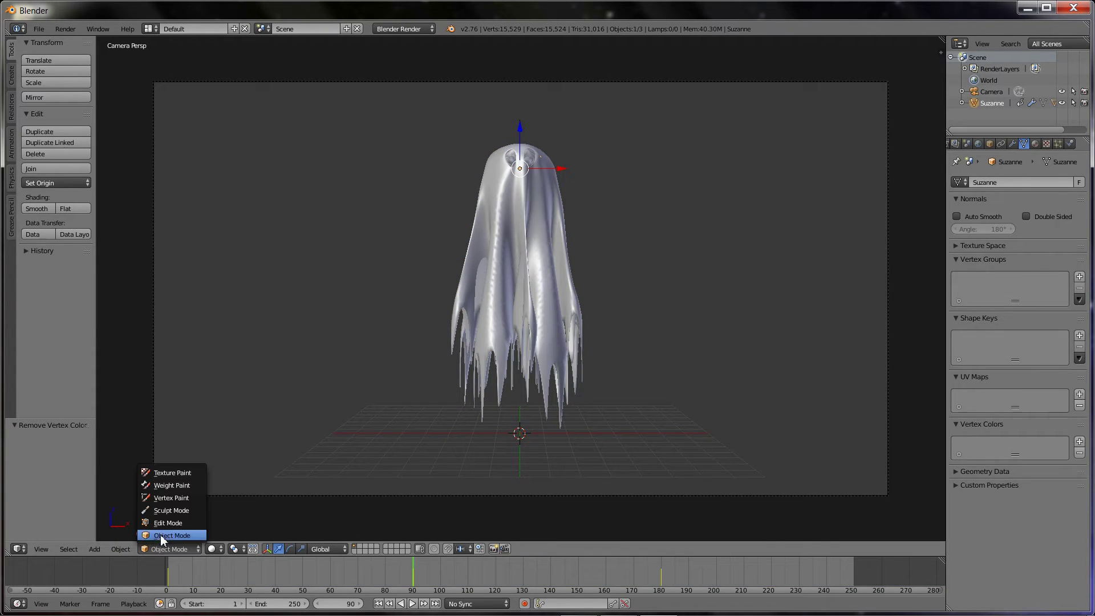
{"action": "left_click", "coordinate": [173, 497]}
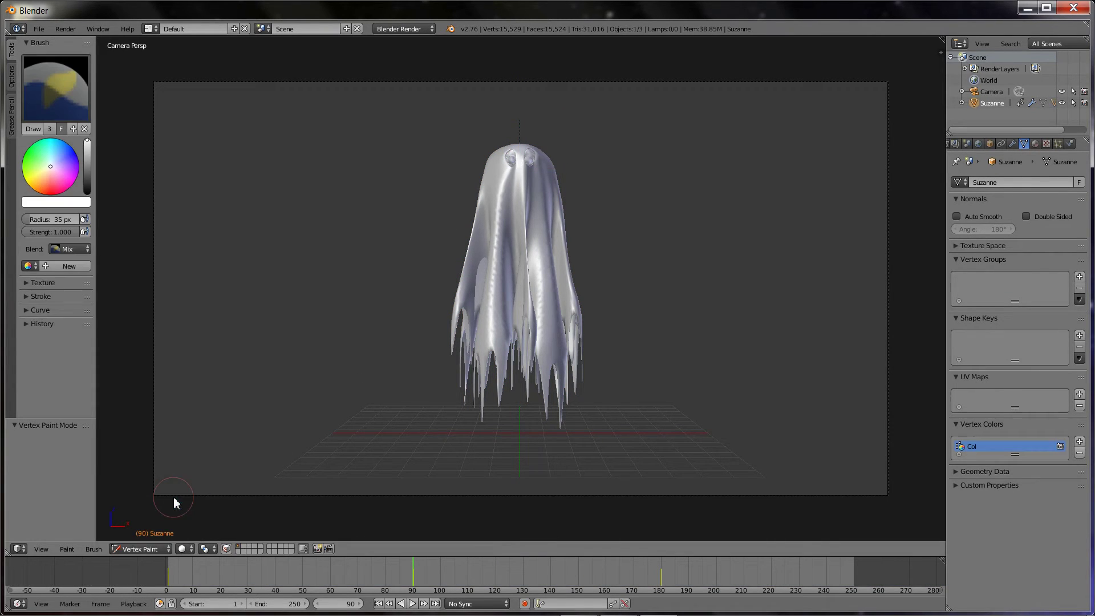
{"action": "left_click", "coordinate": [67, 549]}
{"action": "left_click", "coordinate": [99, 485]}
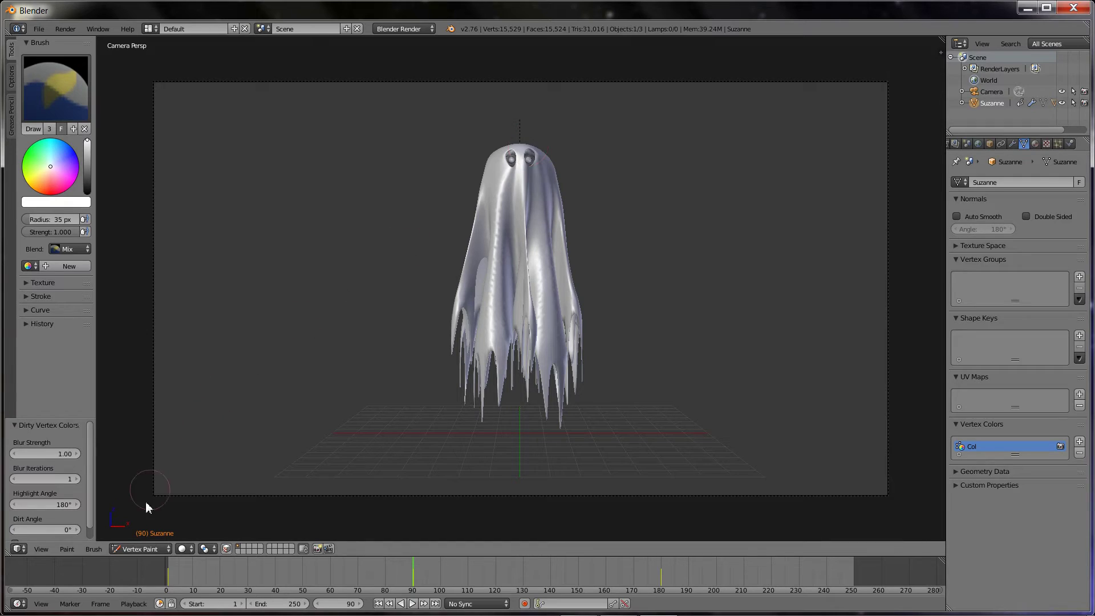
{"action": "left_click", "coordinate": [139, 549]}
{"action": "left_click", "coordinate": [134, 535]}
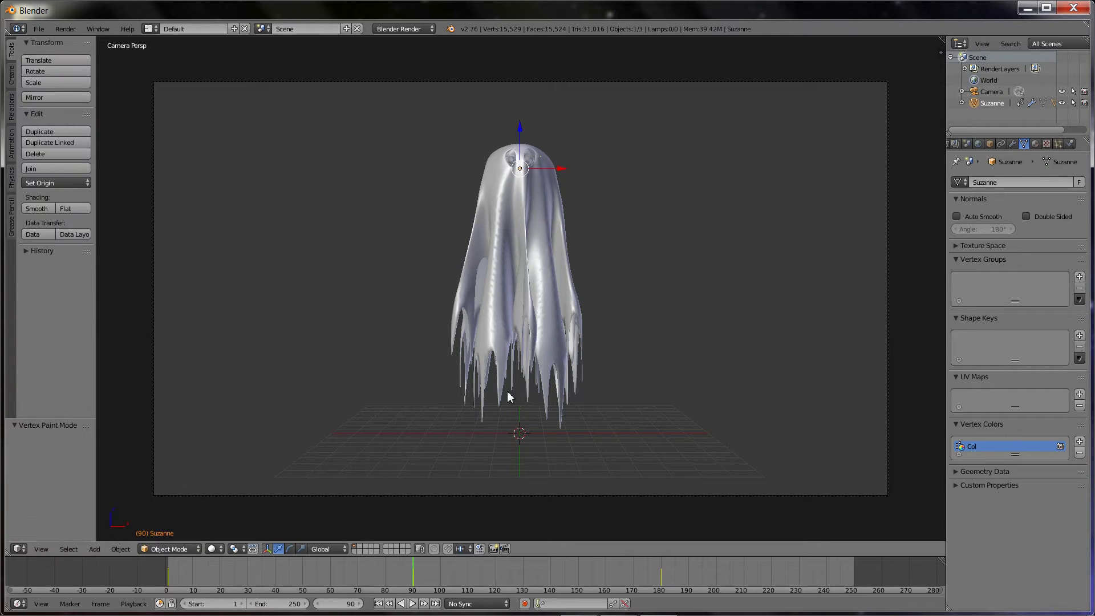
Give the ghost's cloth plane Dirty Vertex Colors in Vertex Paint mode, ending in Object Mode.
{"action": "right_click", "coordinate": [505, 324]}
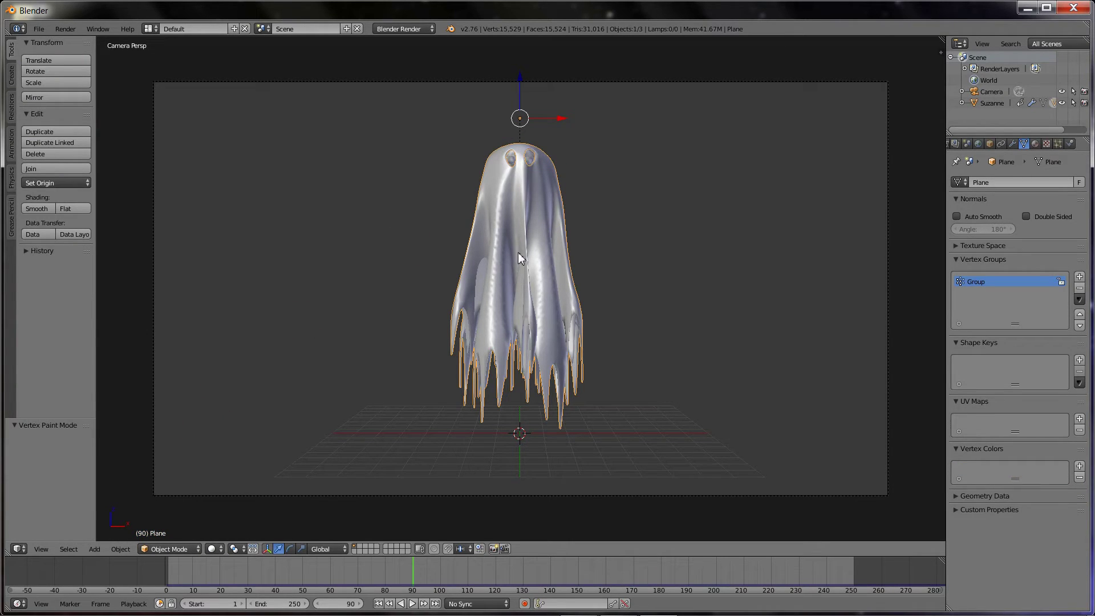
{"action": "left_click", "coordinate": [170, 549]}
{"action": "left_click", "coordinate": [171, 498]}
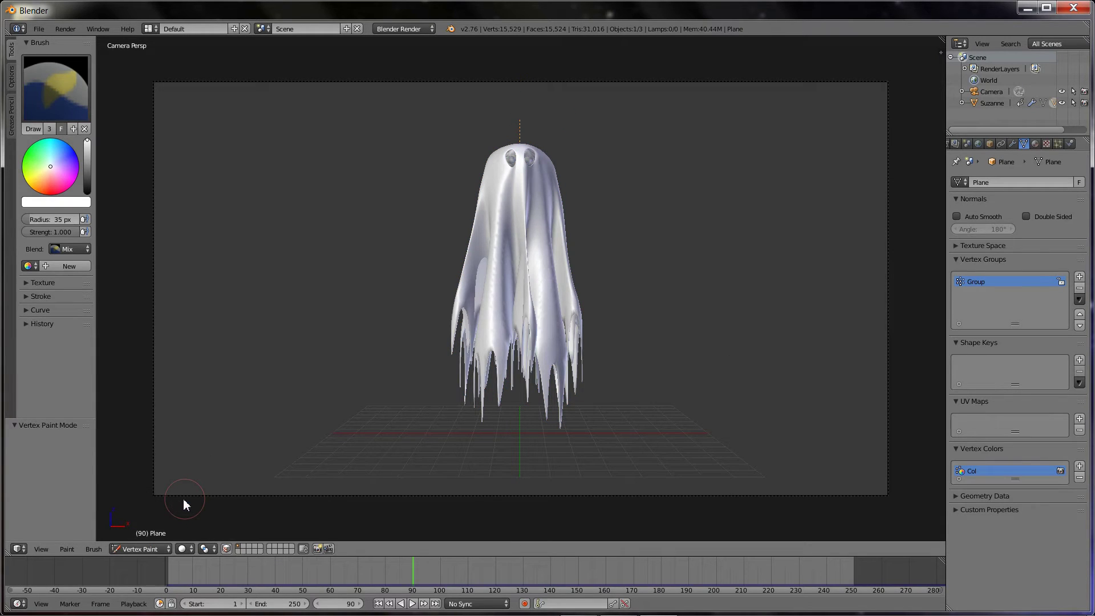
{"action": "left_click", "coordinate": [67, 551]}
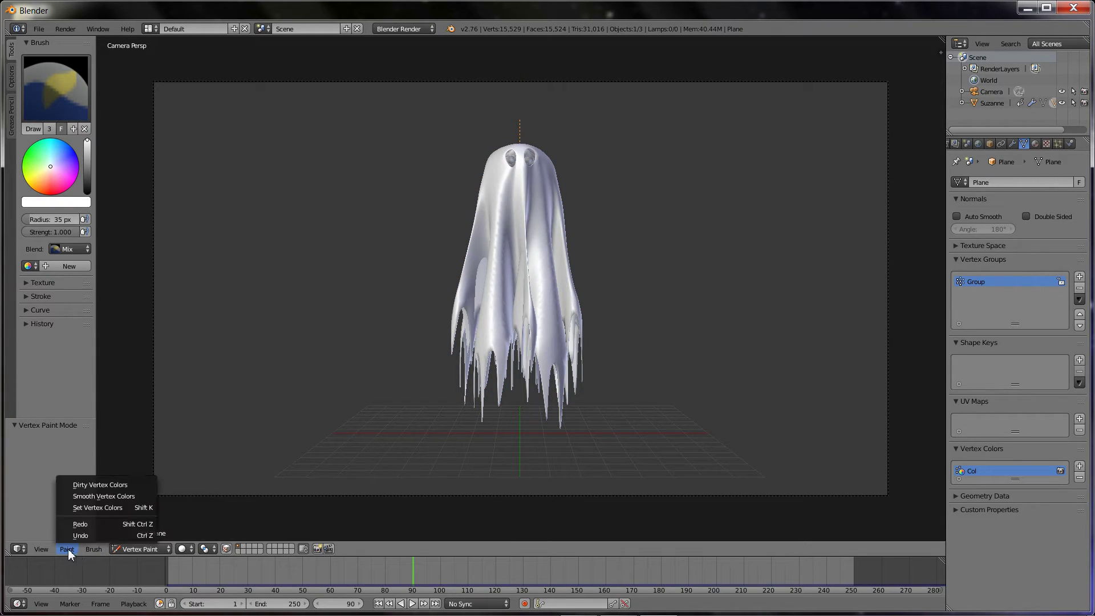
{"action": "left_click", "coordinate": [97, 484]}
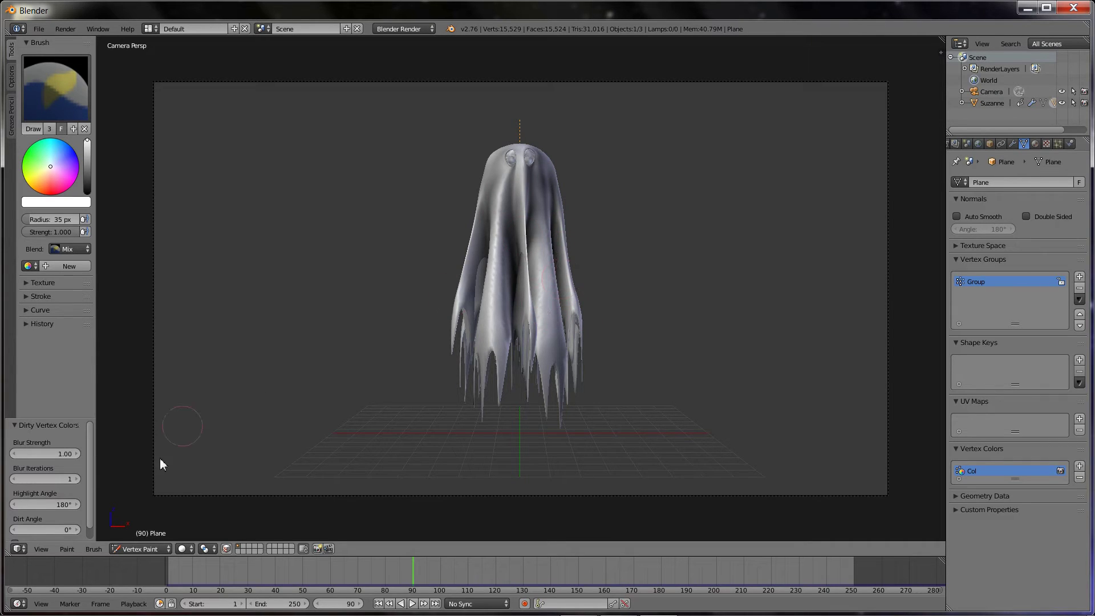
{"action": "left_click", "coordinate": [140, 549]}
{"action": "left_click", "coordinate": [140, 533]}
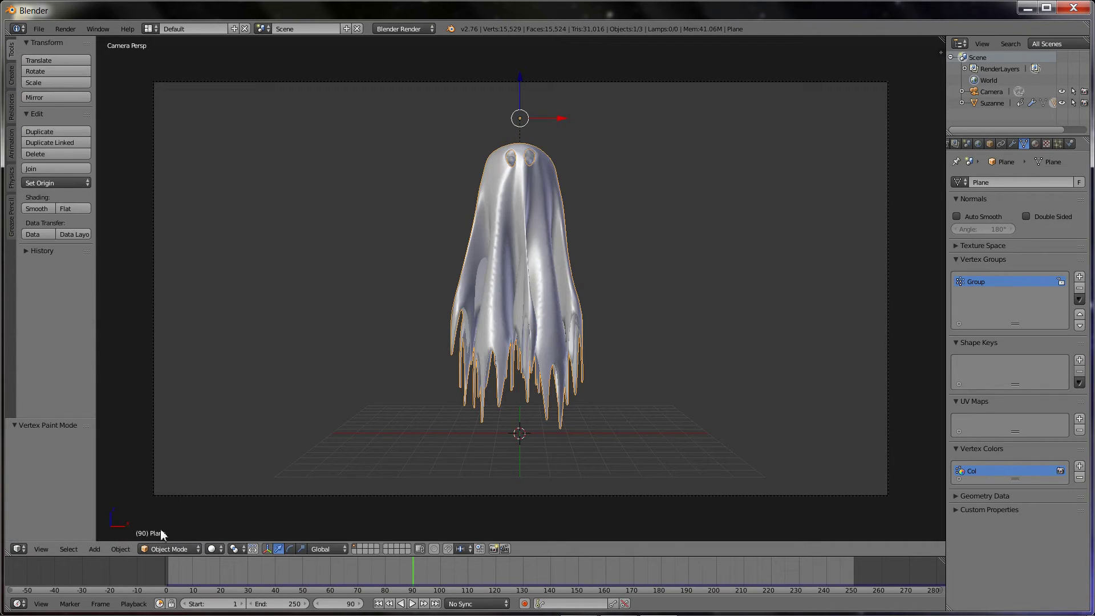
Switch to the Compositing screen layout and show the ghost through the camera in its 3D view.
{"action": "left_click", "coordinate": [148, 28]}
{"action": "left_click", "coordinate": [168, 68]}
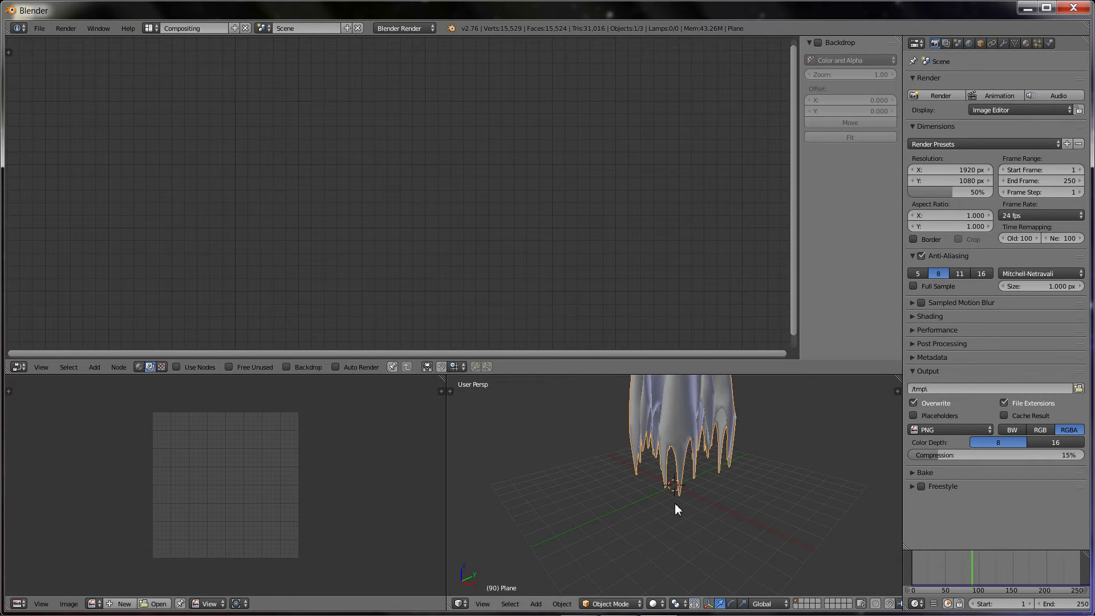
{"action": "key", "text": "KP_0"}
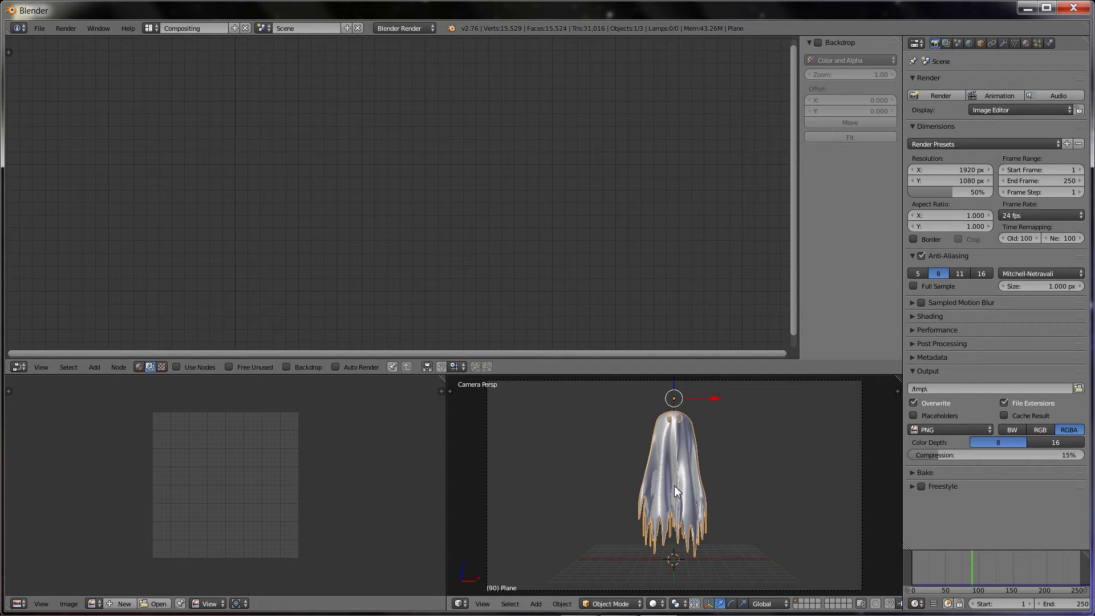
Create a new material named "Cloth" for the plane in the shader node editor and enable its nodes.
{"action": "left_click", "coordinate": [139, 367]}
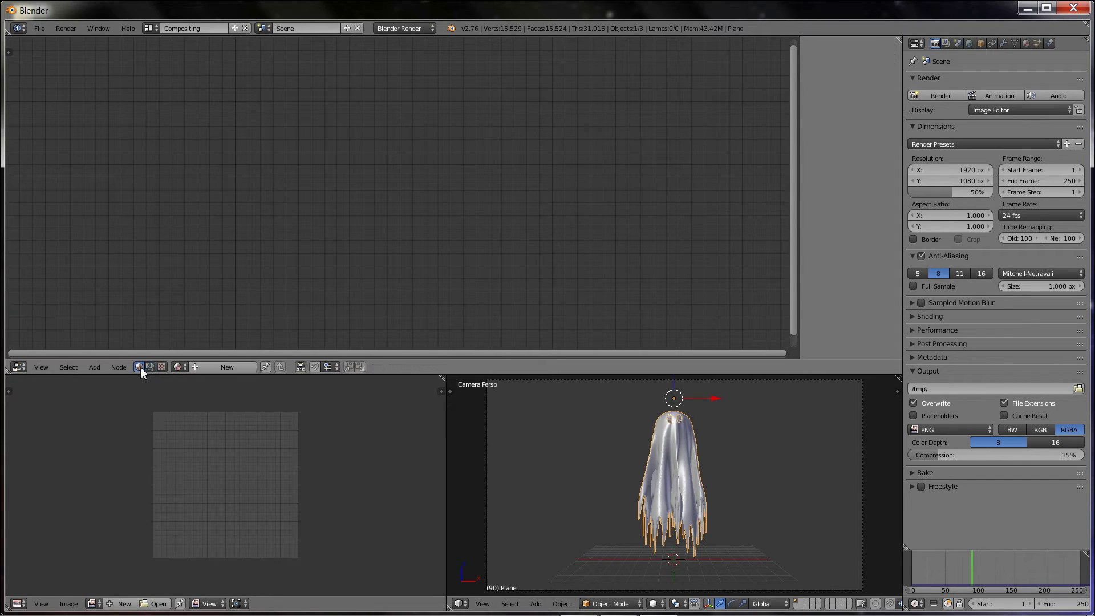
{"action": "left_click", "coordinate": [218, 367]}
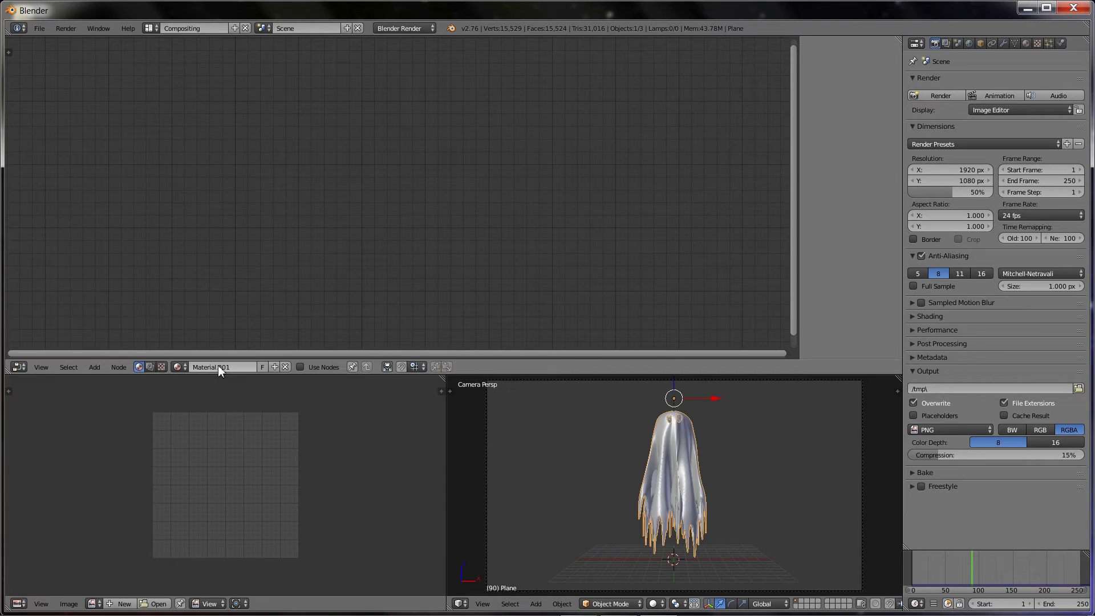
{"action": "left_click", "coordinate": [218, 367]}
{"action": "type", "text": "c"}
{"action": "left_click", "coordinate": [300, 367]}
Move the Output node aside and replace the default Material node with an Extended Material node.
{"action": "left_click_drag", "start_coordinate": [459, 170], "coordinate": [690, 179]}
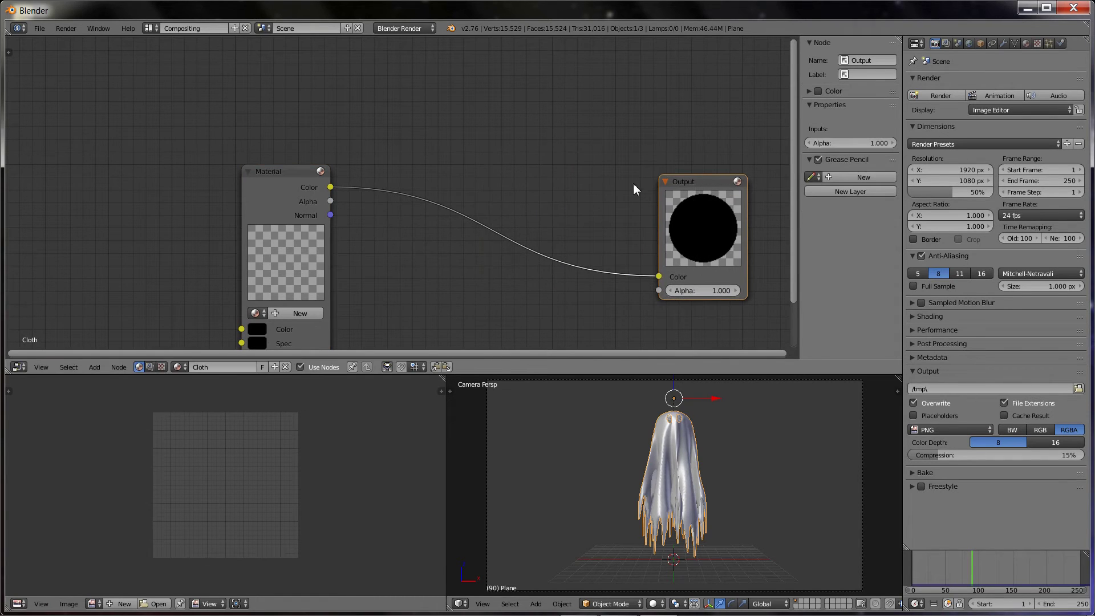
{"action": "left_click_drag", "start_coordinate": [284, 170], "coordinate": [364, 91]}
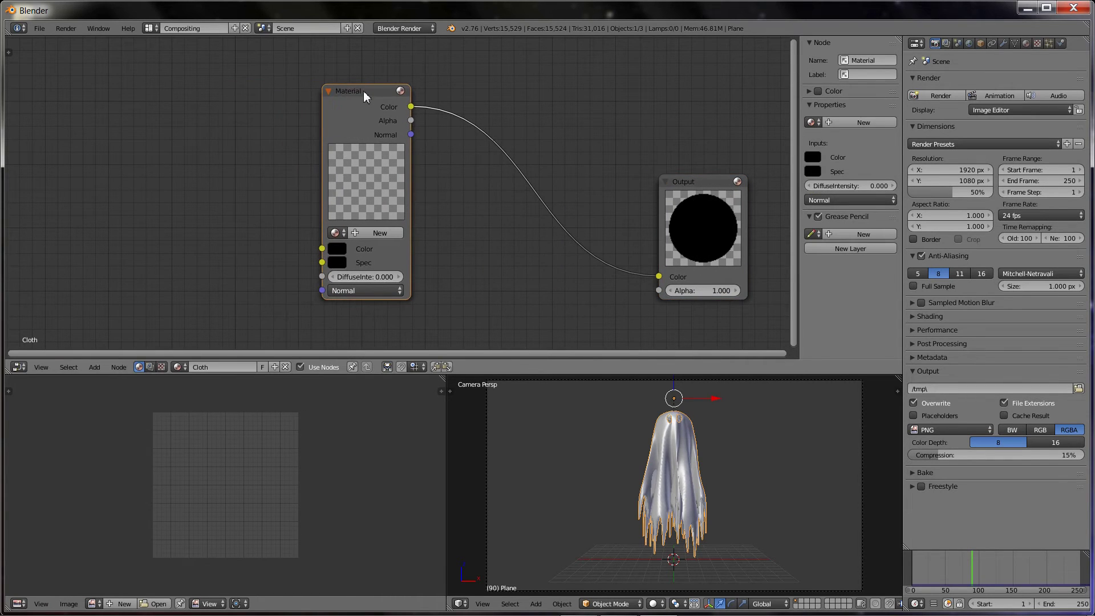
{"action": "key", "text": "x"}
{"action": "key", "text": "shift+a"}
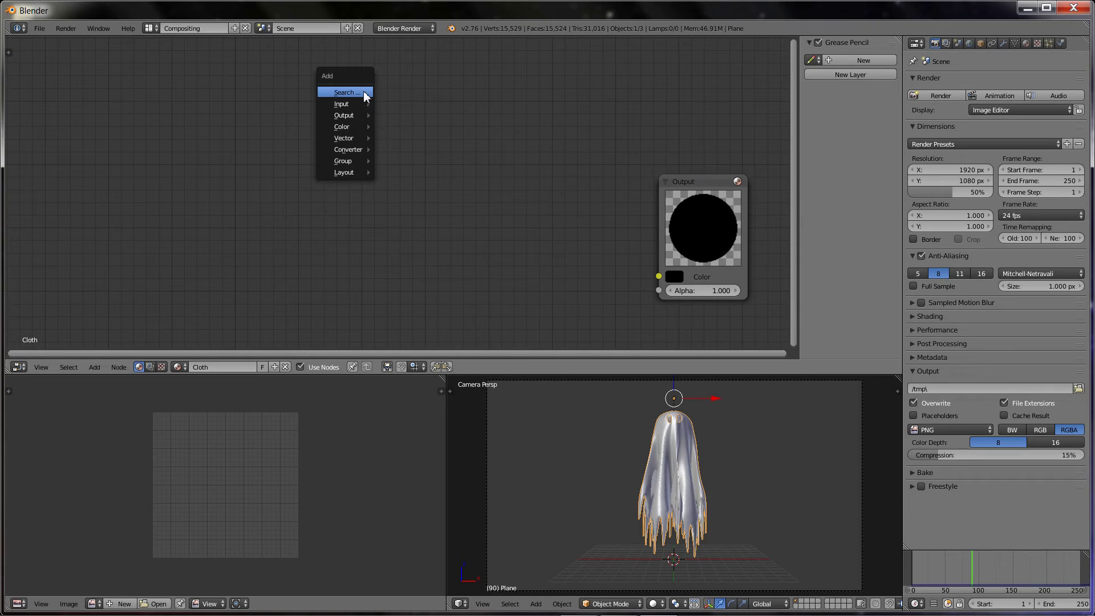
{"action": "mouse_move", "coordinate": [365, 104]}
{"action": "left_click", "coordinate": [419, 192]}
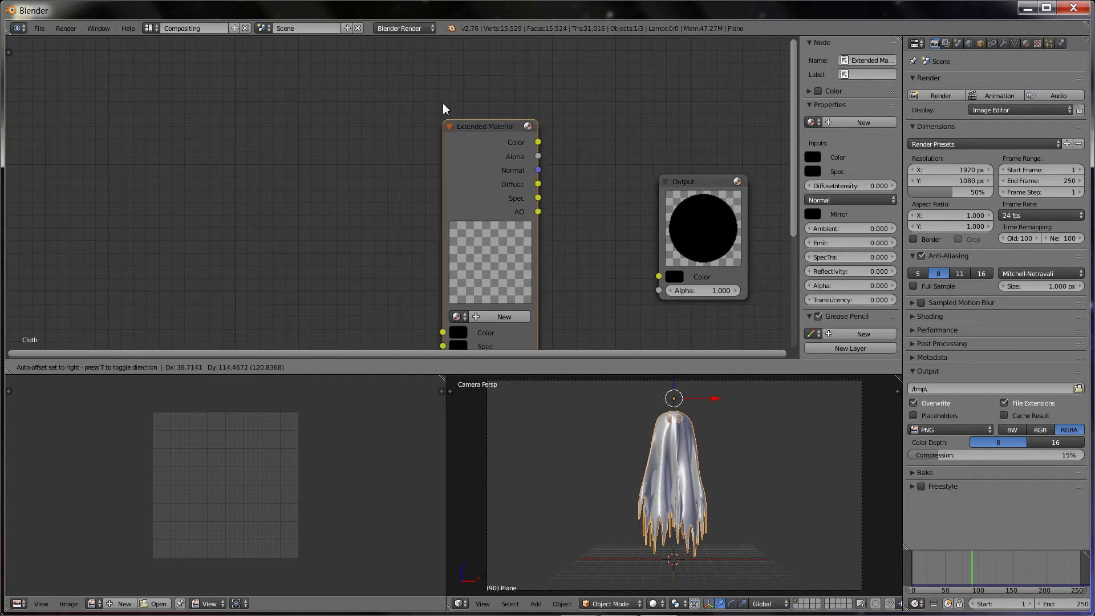
{"action": "left_click", "coordinate": [445, 64]}
Add a Geometry node and an RGB node, stacked one below the other before the Extended Material node.
{"action": "key", "text": "shift+a"}
{"action": "mouse_move", "coordinate": [227, 151]}
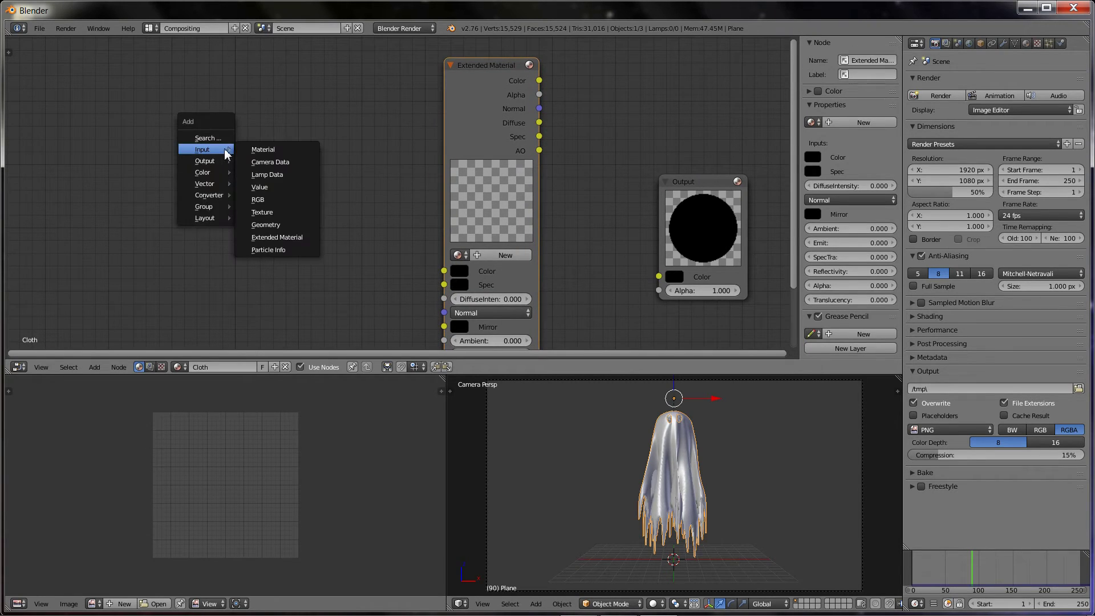
{"action": "left_click", "coordinate": [266, 225]}
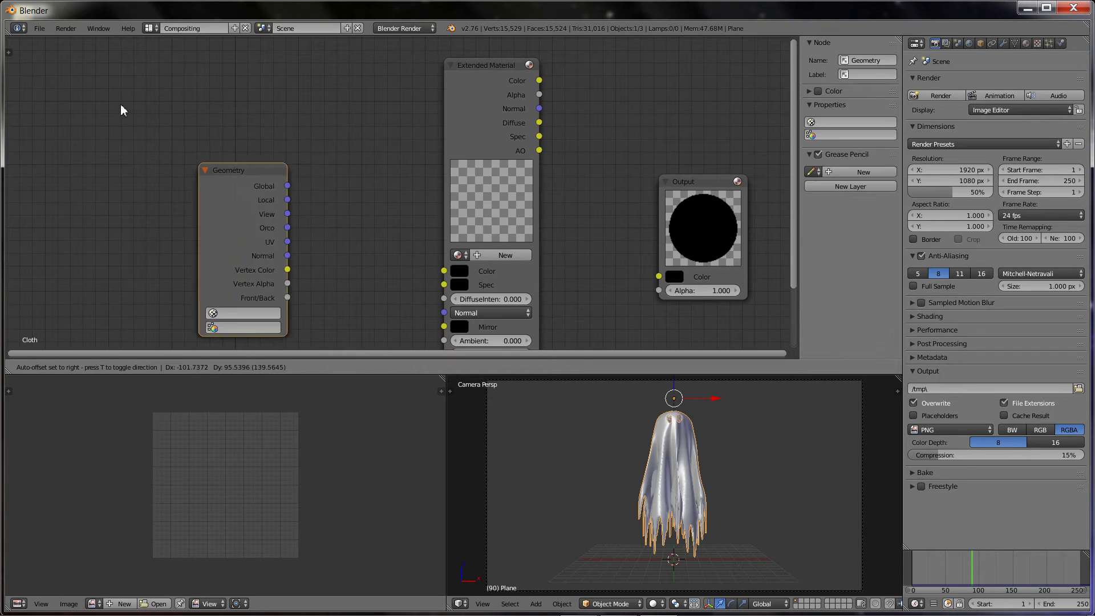
{"action": "left_click", "coordinate": [196, 158]}
{"action": "key", "text": "shift+a"}
{"action": "mouse_move", "coordinate": [202, 161]}
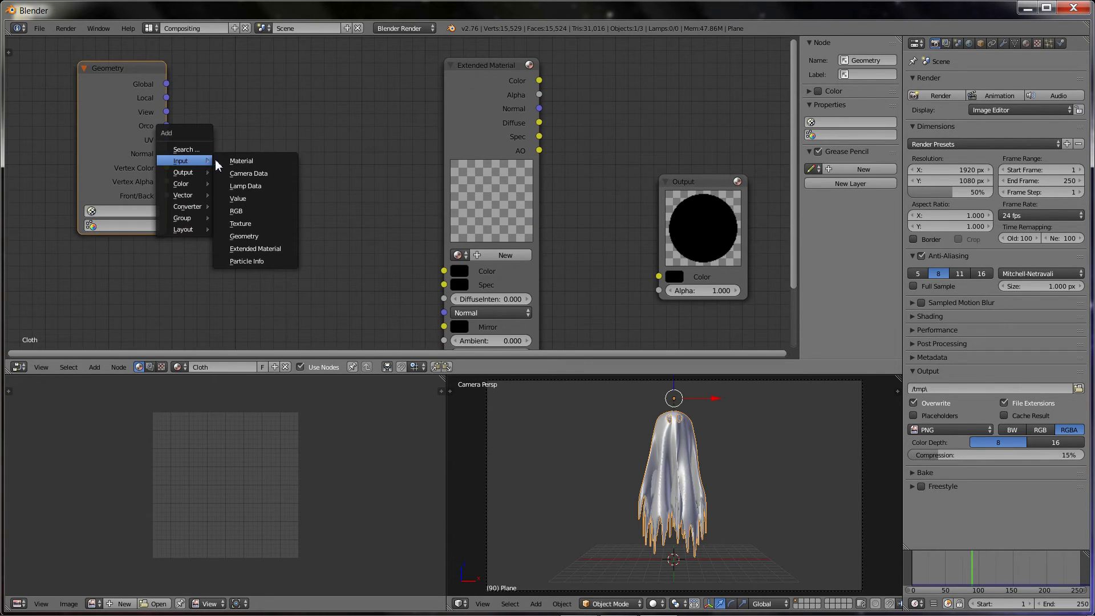
{"action": "left_click", "coordinate": [253, 211]}
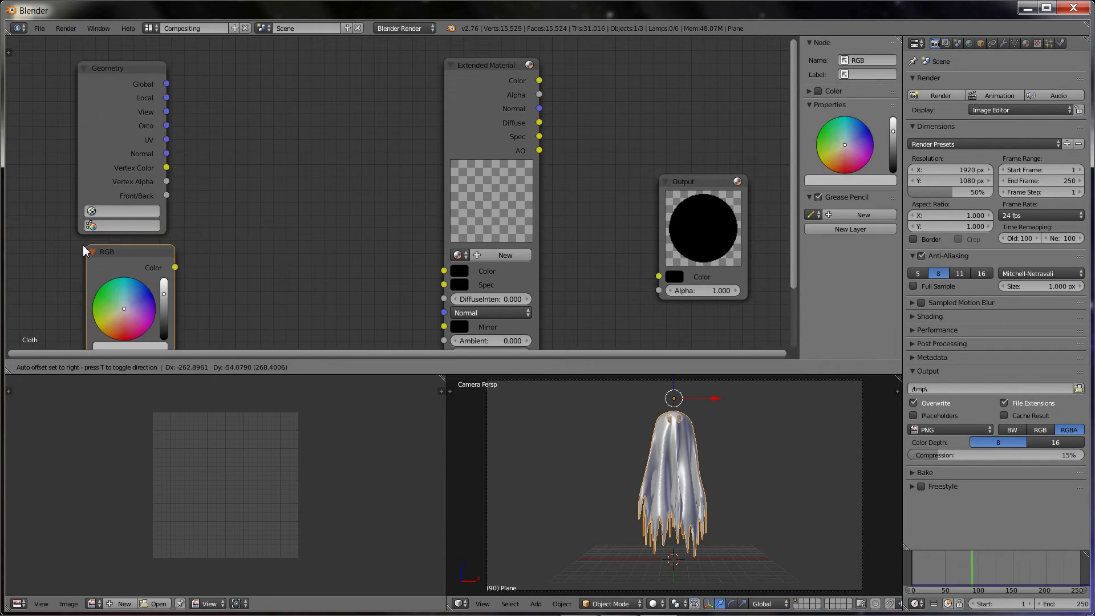
{"action": "left_click", "coordinate": [195, 337]}
Add a MixRGB node between the input nodes and the Extended Material node.
{"action": "key", "text": "shift+a"}
{"action": "mouse_move", "coordinate": [251, 244]}
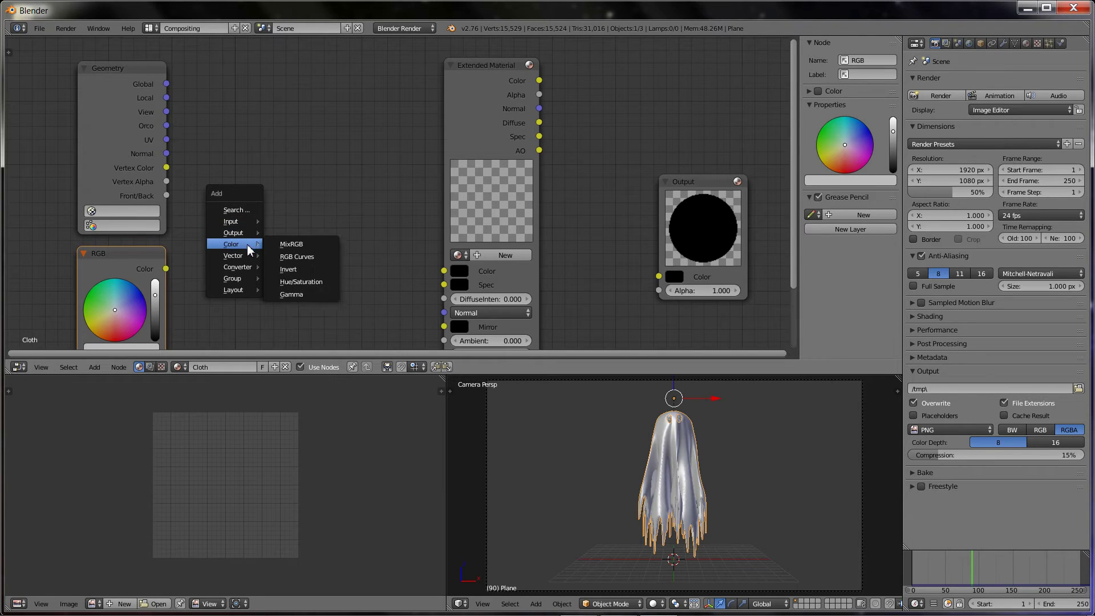
{"action": "left_click", "coordinate": [302, 244]}
{"action": "left_click", "coordinate": [258, 155]}
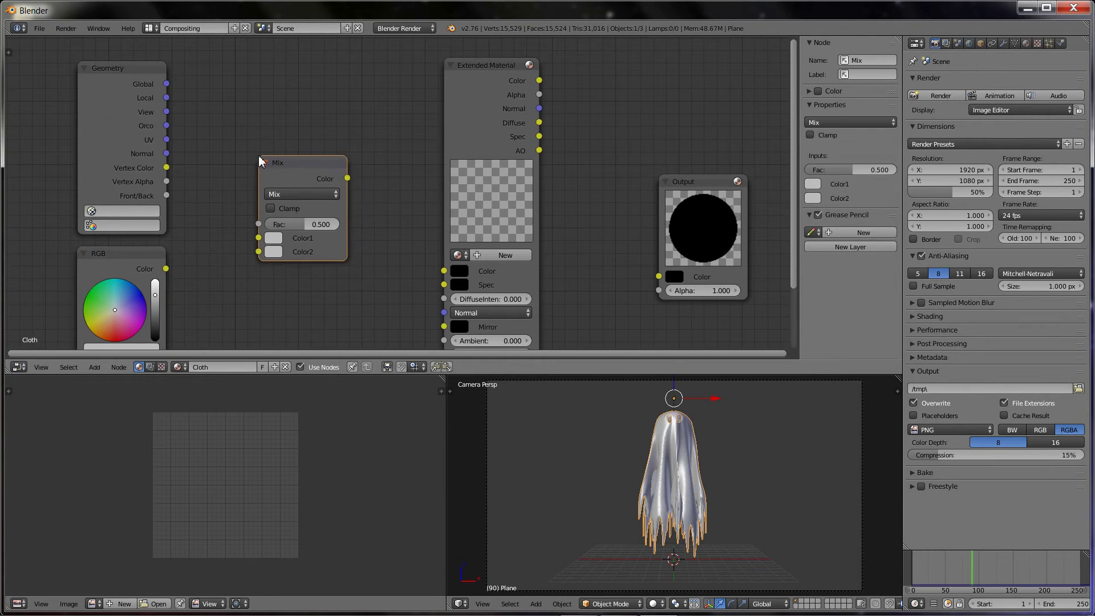
Connect the RGB node's Color output to the Color1 input of the Mix node.
{"action": "scroll", "coordinate": [370, 187], "scroll_direction": "down", "scroll_amount": 2}
{"action": "scroll", "coordinate": [505, 262], "scroll_direction": "down", "scroll_amount": 1}
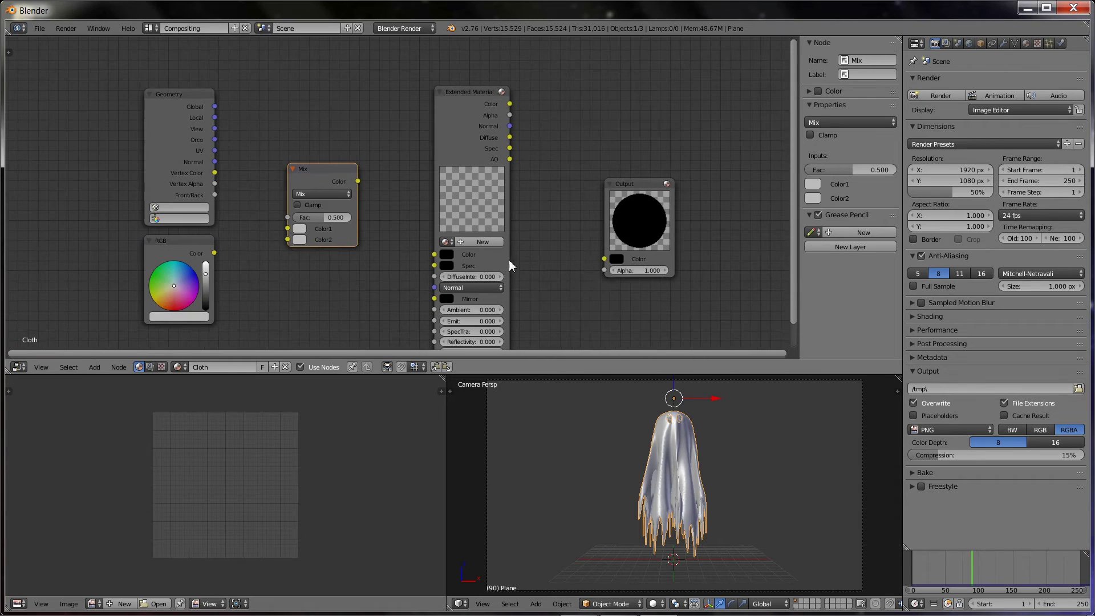
{"action": "middle_click_drag", "start_coordinate": [529, 268], "coordinate": [531, 244]}
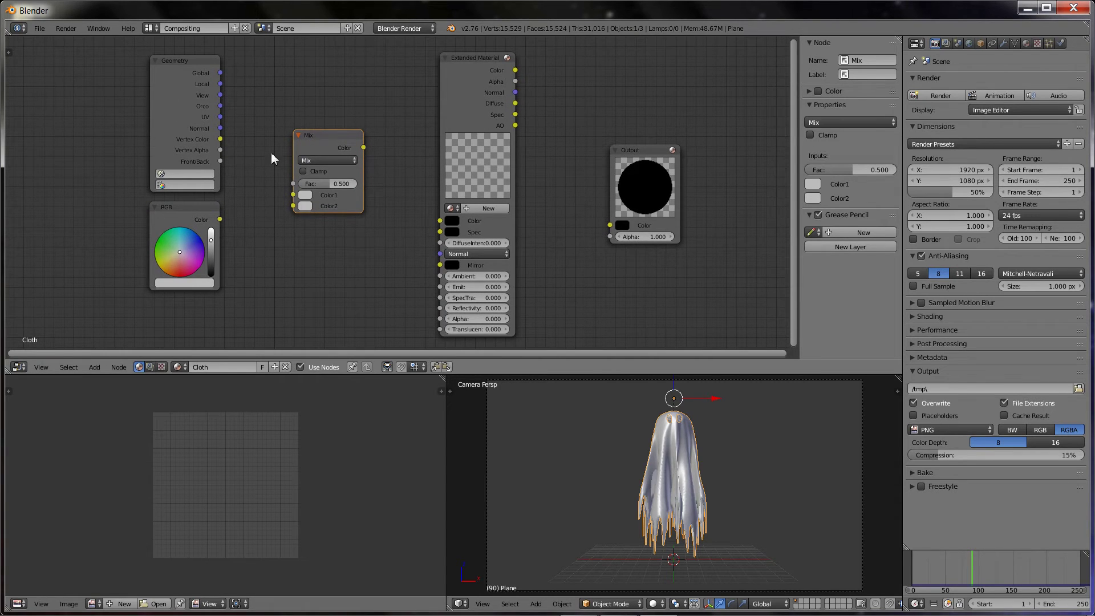
{"action": "left_click_drag", "start_coordinate": [219, 219], "coordinate": [293, 197]}
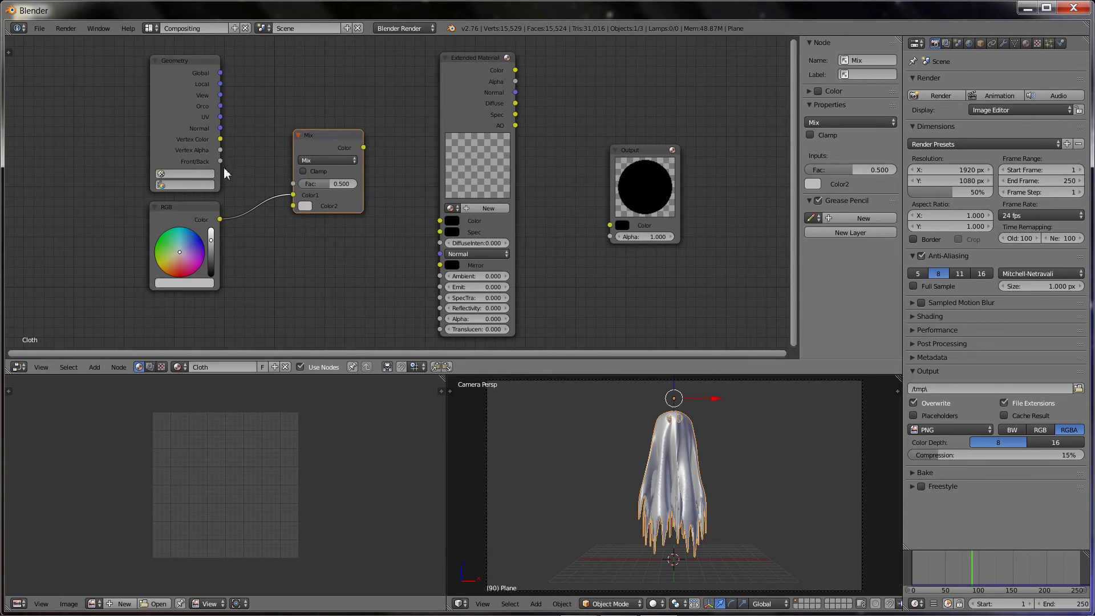
Connect Vertex Color to the Mix node's Color2, the Mix output to the Extended Material's Color, and its Color to the Output node.
{"action": "left_click_drag", "start_coordinate": [220, 139], "coordinate": [294, 207]}
{"action": "left_click_drag", "start_coordinate": [364, 148], "coordinate": [442, 225]}
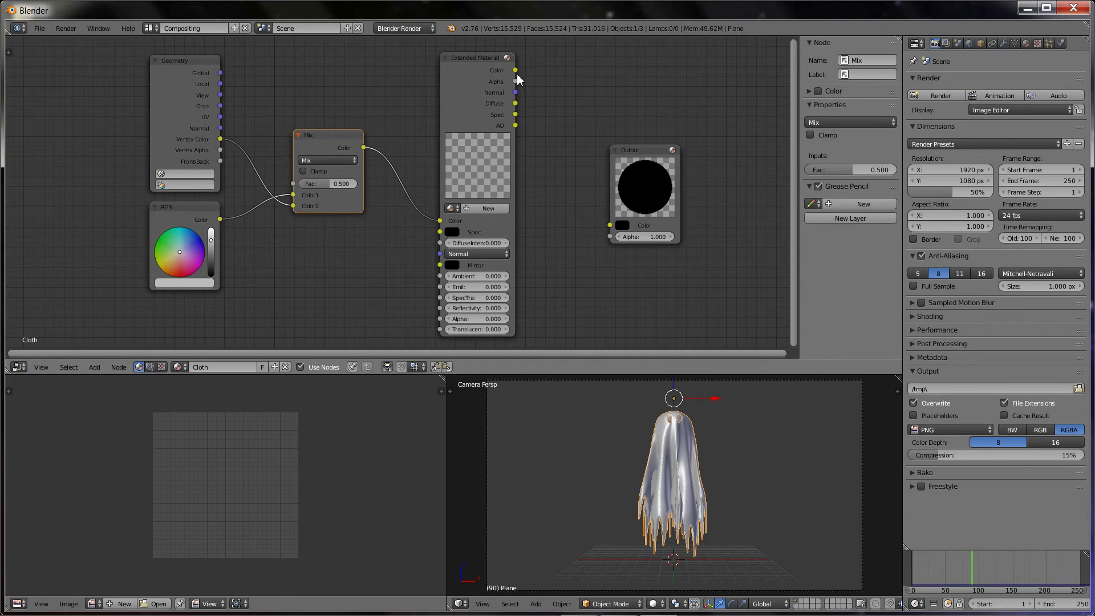
{"action": "left_click_drag", "start_coordinate": [516, 71], "coordinate": [611, 226]}
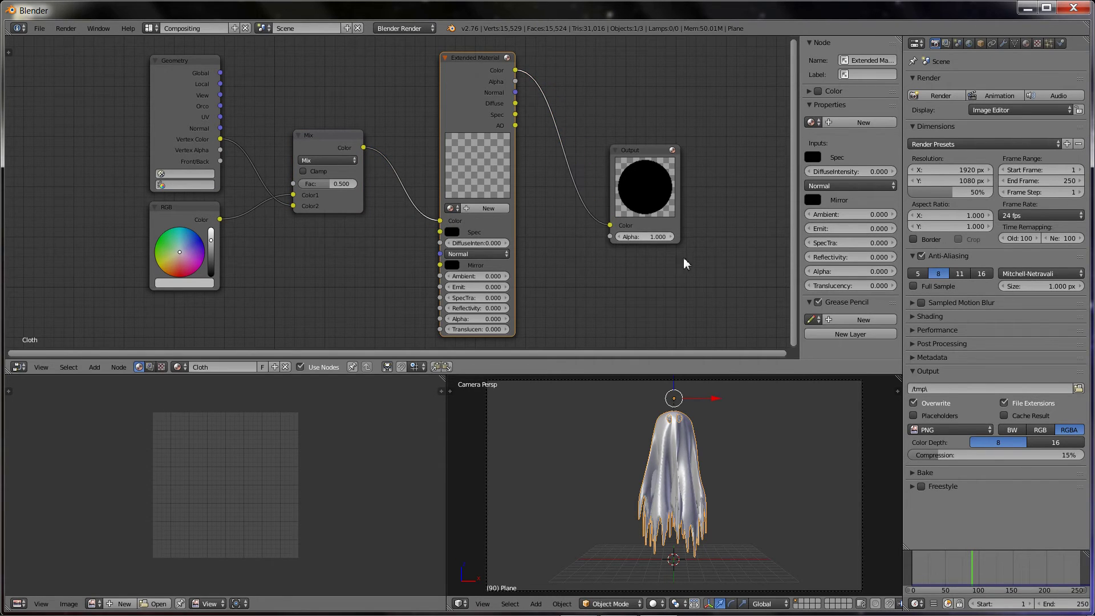
Assign the Cloth material to the Extended Material node, with Specular disabled and Emit set to 0.3.
{"action": "left_click", "coordinate": [451, 208]}
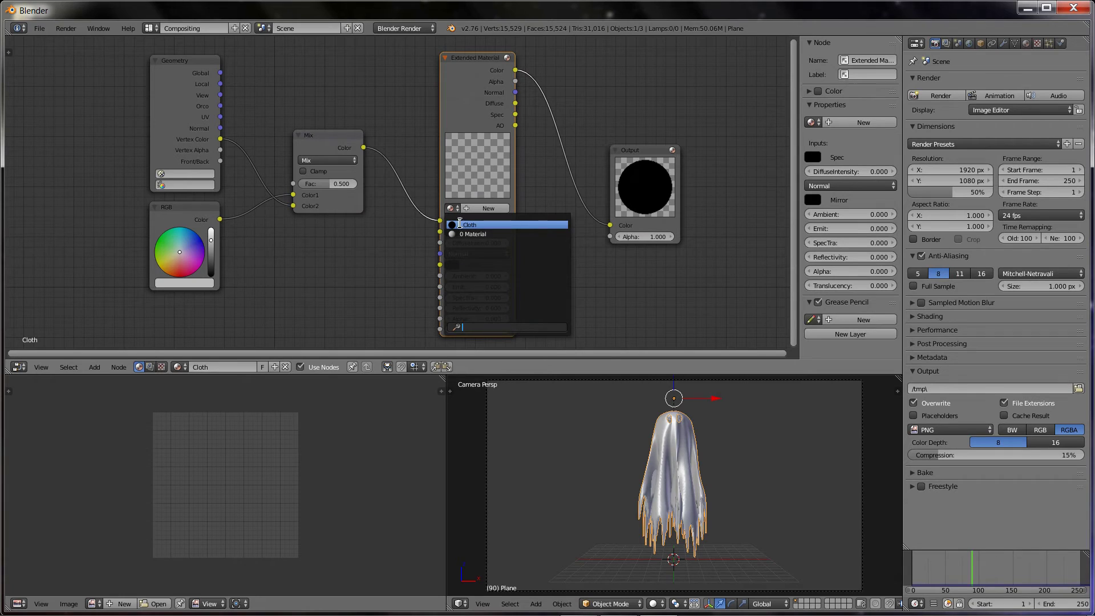
{"action": "left_click", "coordinate": [473, 225]}
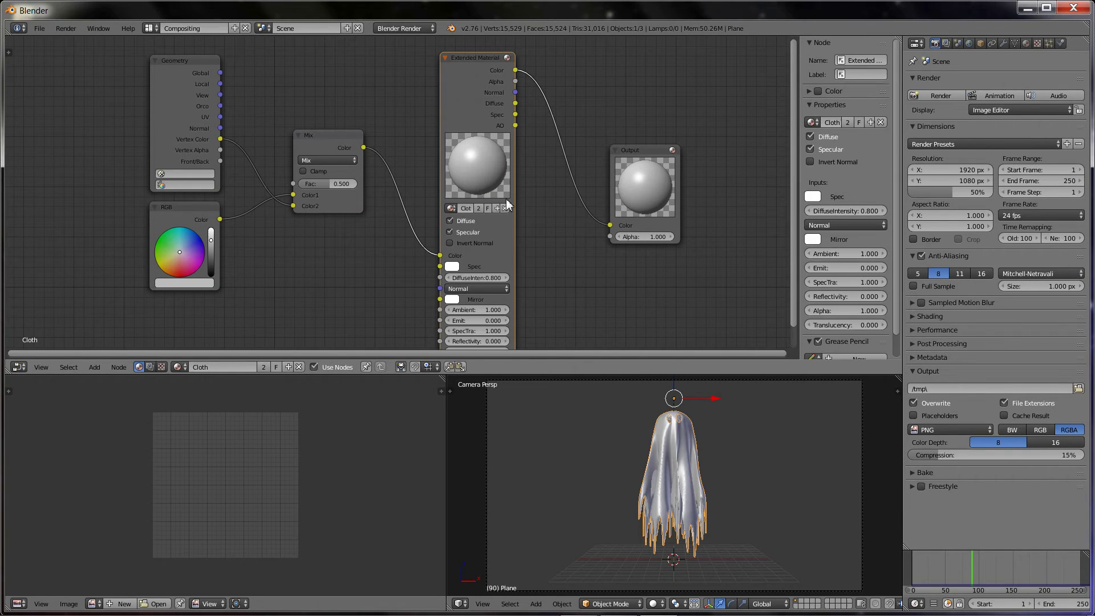
{"action": "left_click", "coordinate": [450, 232]}
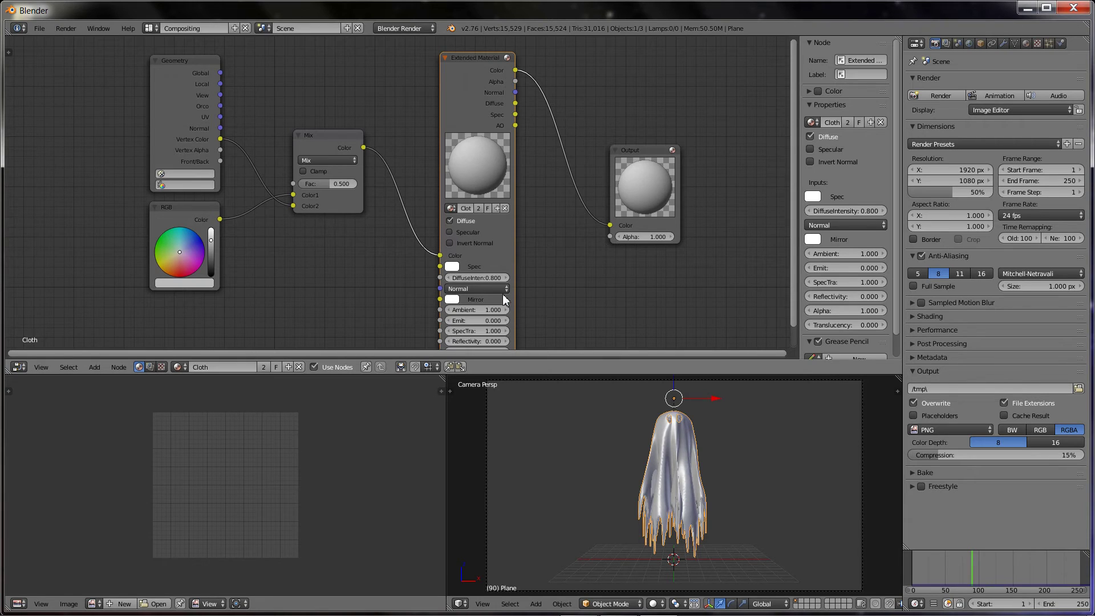
{"action": "scroll", "coordinate": [505, 299], "scroll_direction": "down", "scroll_amount": 1}
{"action": "left_click", "coordinate": [468, 311]}
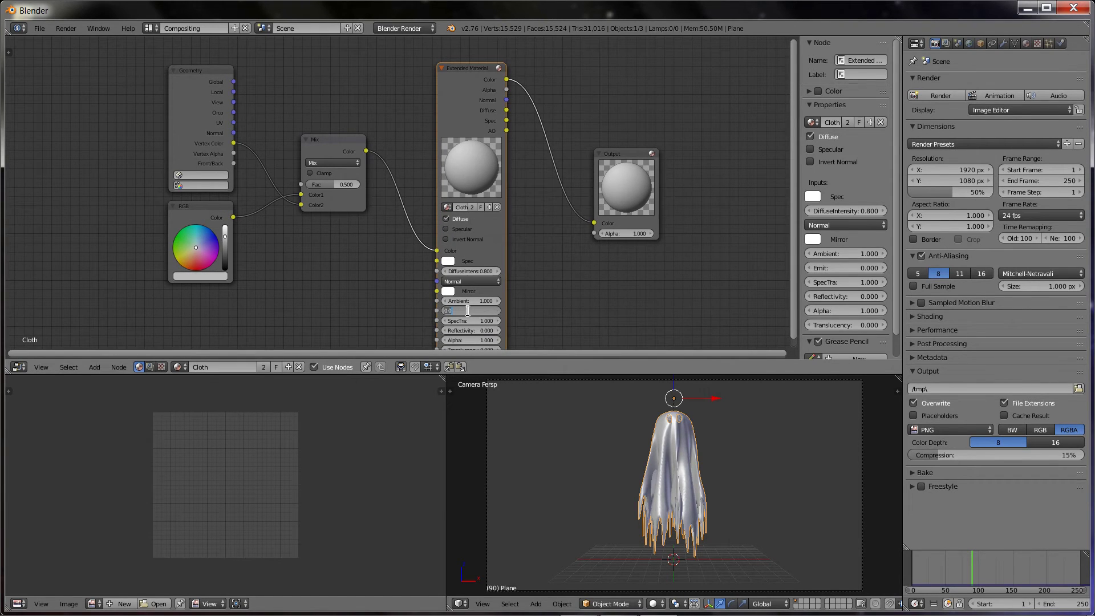
{"action": "type", "text": "0.3"}
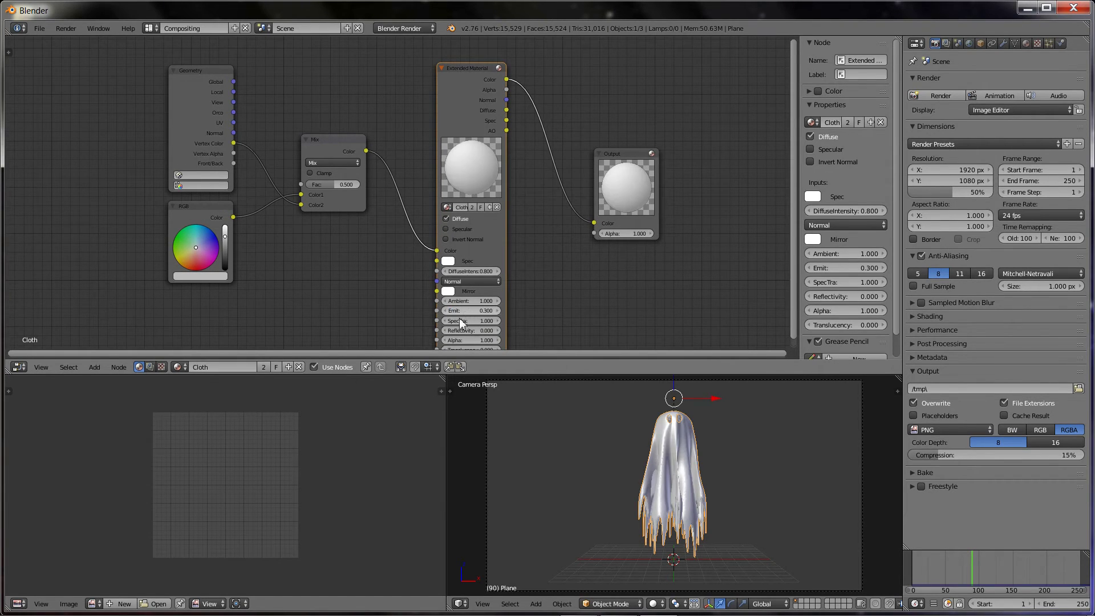
{"action": "key", "text": "Return"}
Change the UV/Image Editor area to a 3D View showing the camera view with Rendered shading.
{"action": "left_click", "coordinate": [18, 604]}
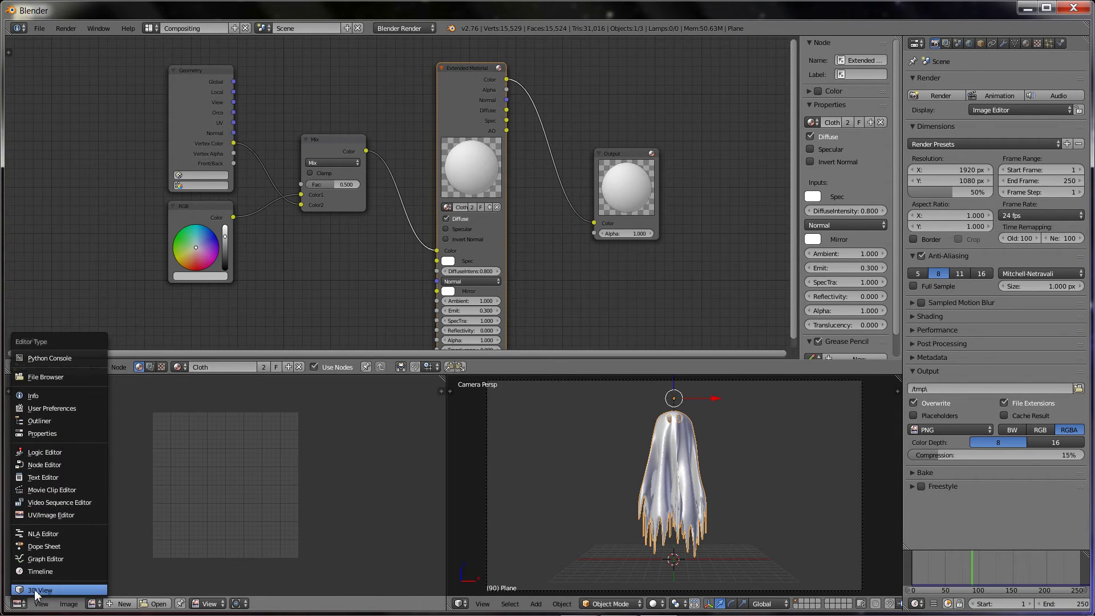
{"action": "left_click", "coordinate": [37, 590]}
{"action": "key", "text": "KP_0"}
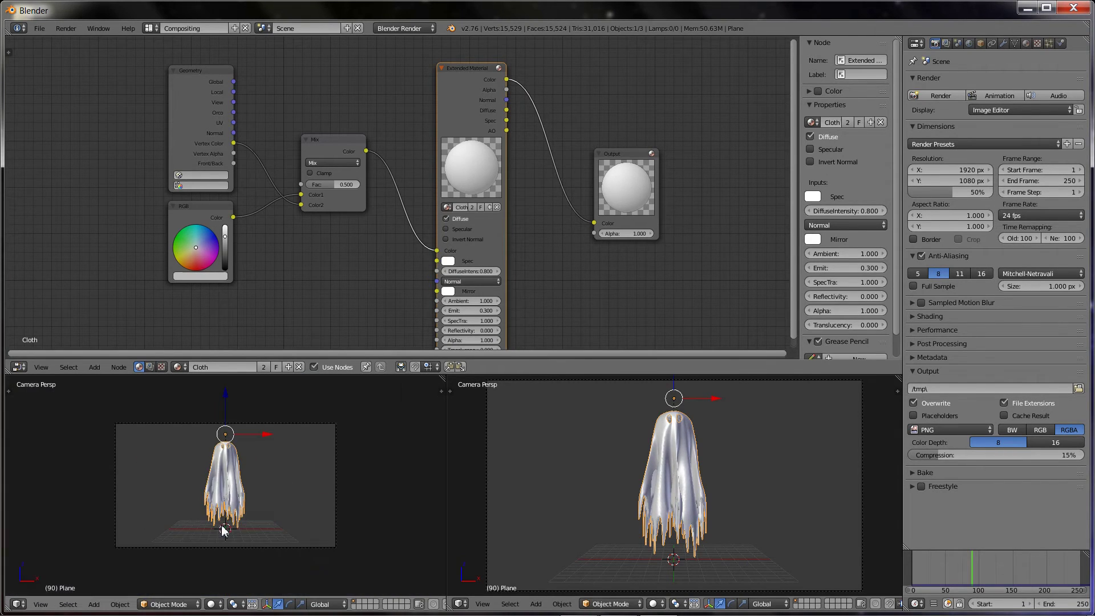
{"action": "key", "text": "Home"}
{"action": "left_click", "coordinate": [212, 605]}
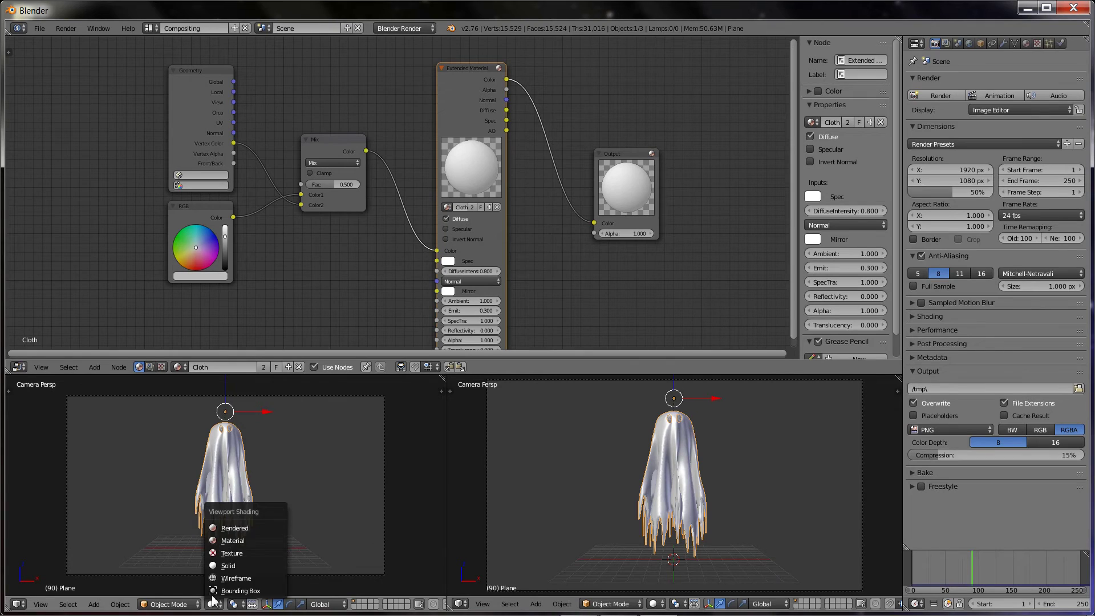
{"action": "left_click", "coordinate": [234, 527]}
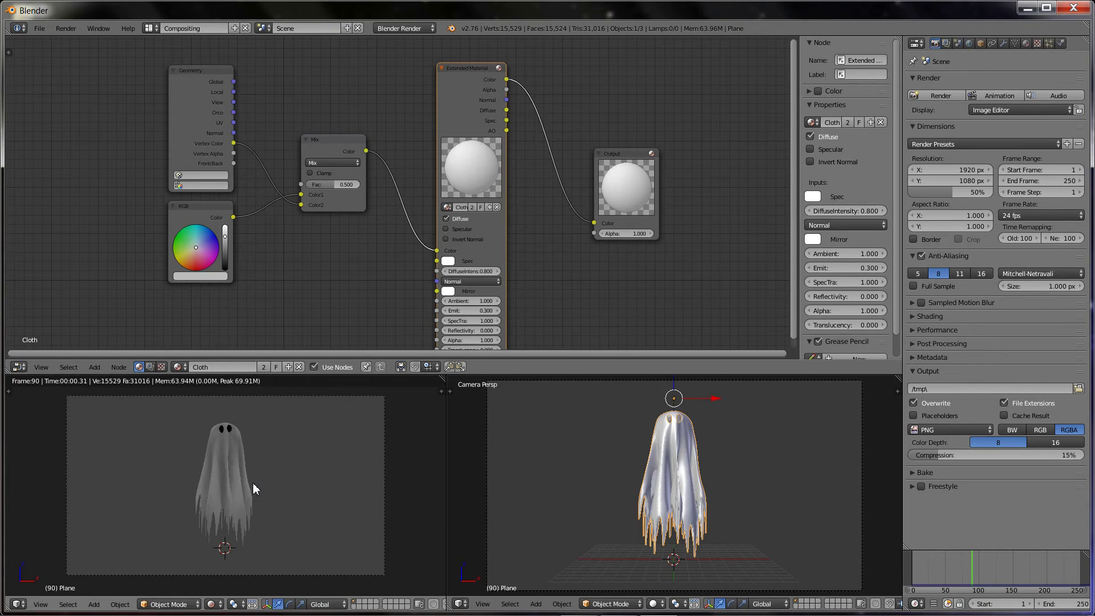
Brighten the RGB node's color to full white in the Cloth material.
{"action": "scroll", "coordinate": [252, 482], "scroll_direction": "down", "scroll_amount": 1}
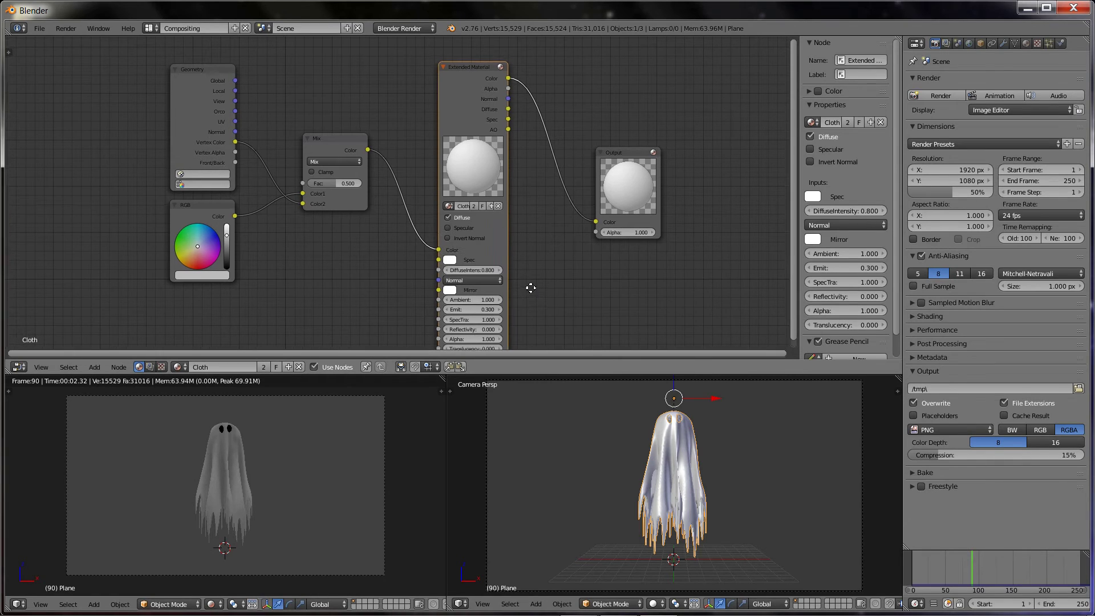
{"action": "middle_click_drag", "start_coordinate": [529, 289], "coordinate": [544, 264]}
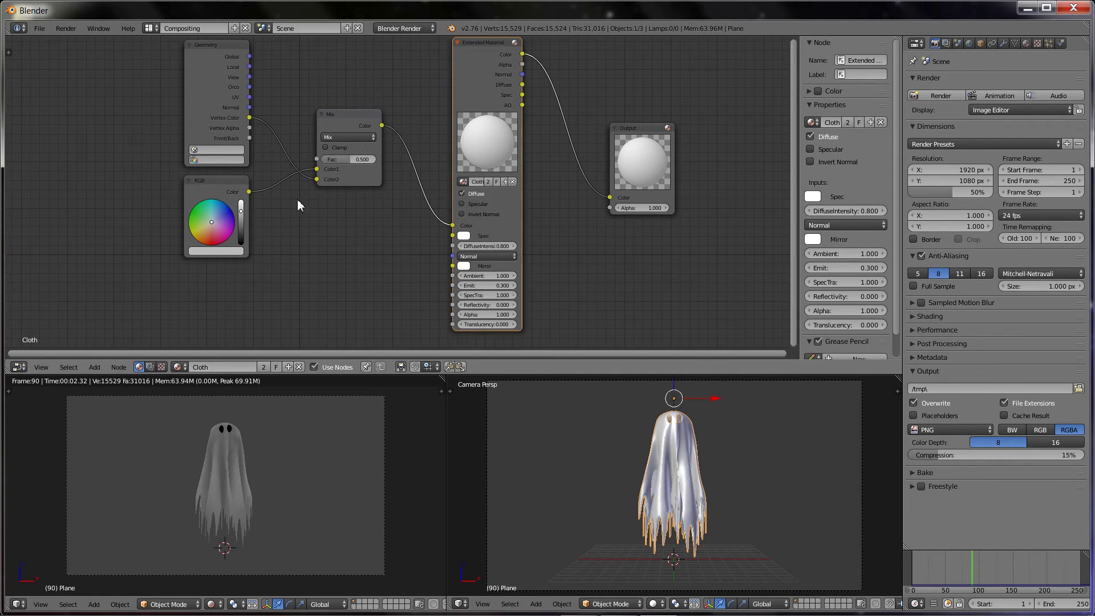
{"action": "left_click_drag", "start_coordinate": [241, 211], "coordinate": [242, 199]}
Set the Geometry node's vertex color layer to Col and the Mix node's blend type to Add.
{"action": "left_click", "coordinate": [214, 160]}
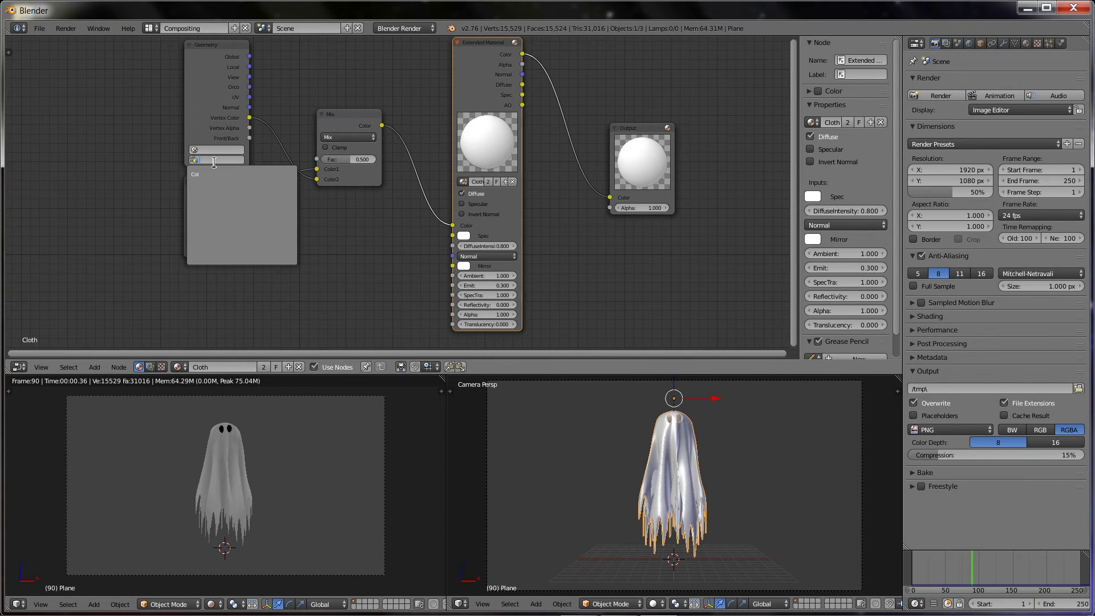
{"action": "left_click", "coordinate": [211, 172]}
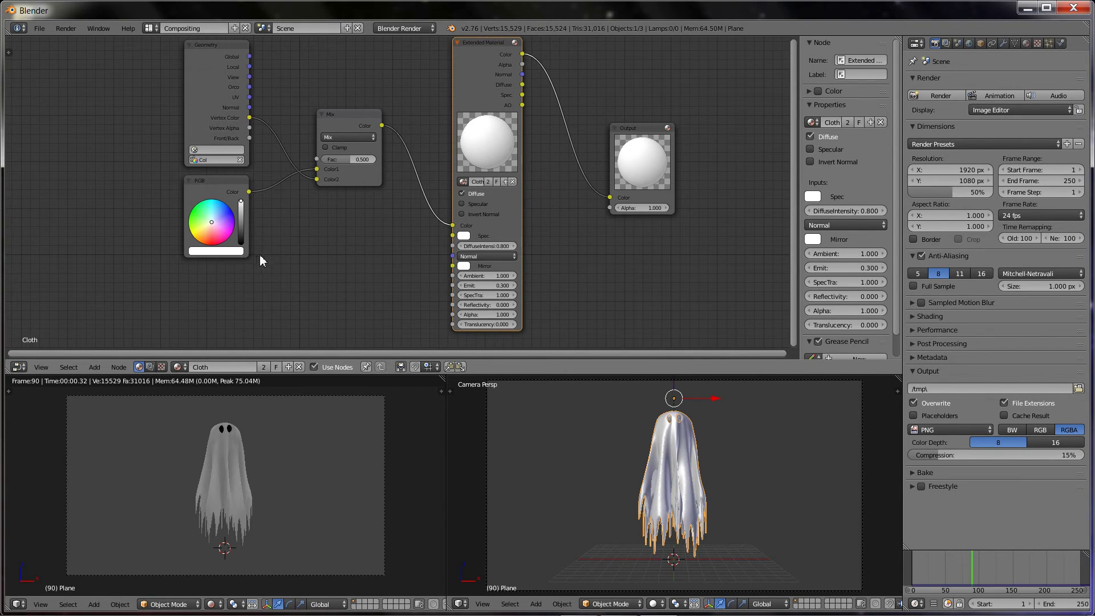
{"action": "left_click", "coordinate": [346, 139]}
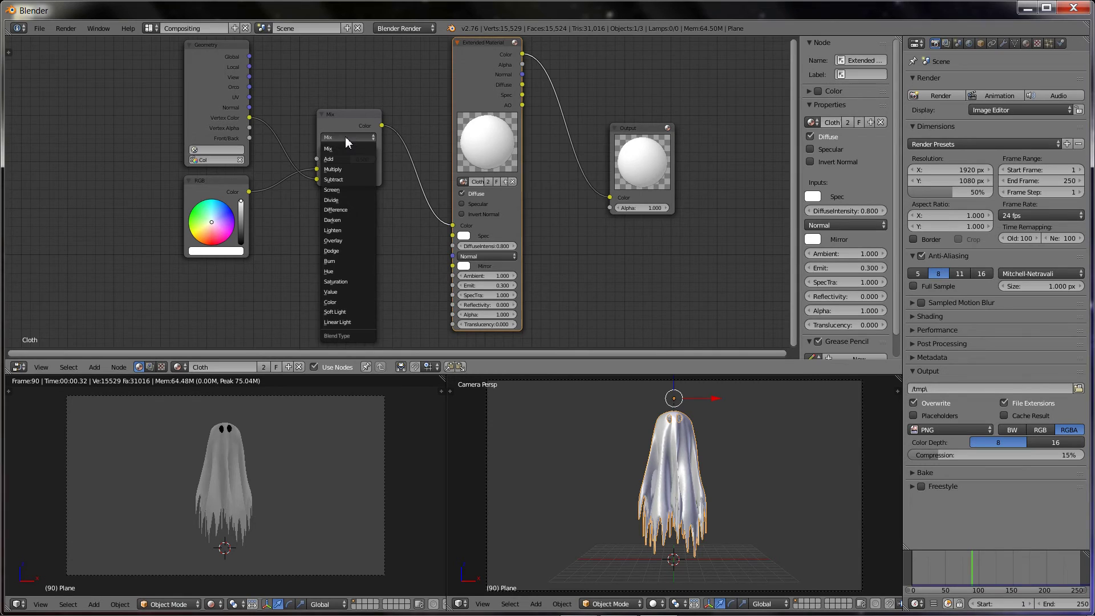
{"action": "left_click", "coordinate": [340, 159]}
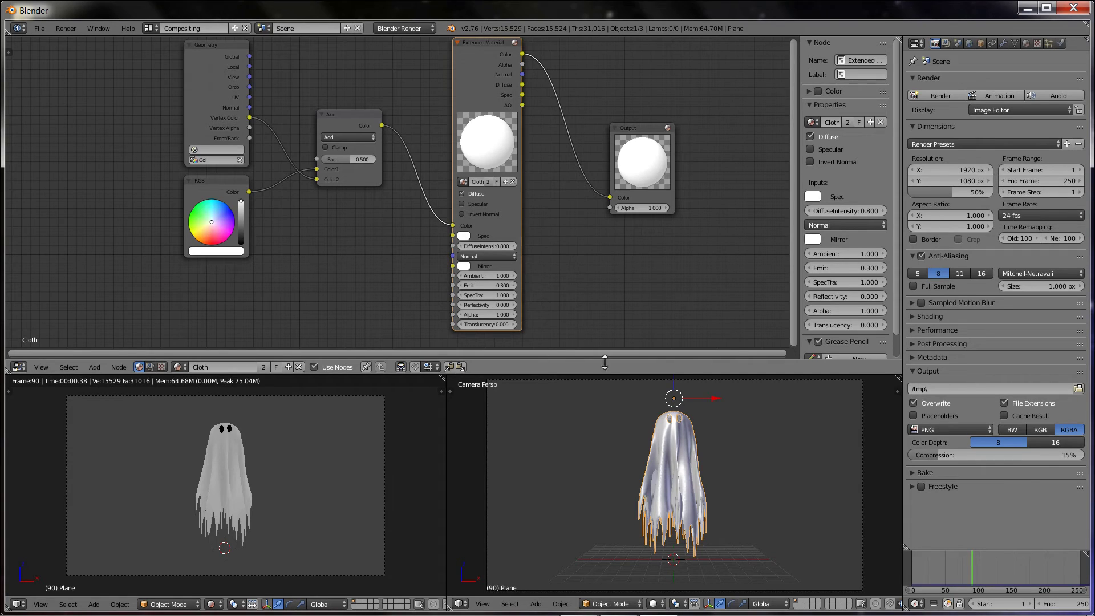
Create a new material named Monkey for the Suzanne object and enable its nodes.
{"action": "right_click", "coordinate": [679, 425]}
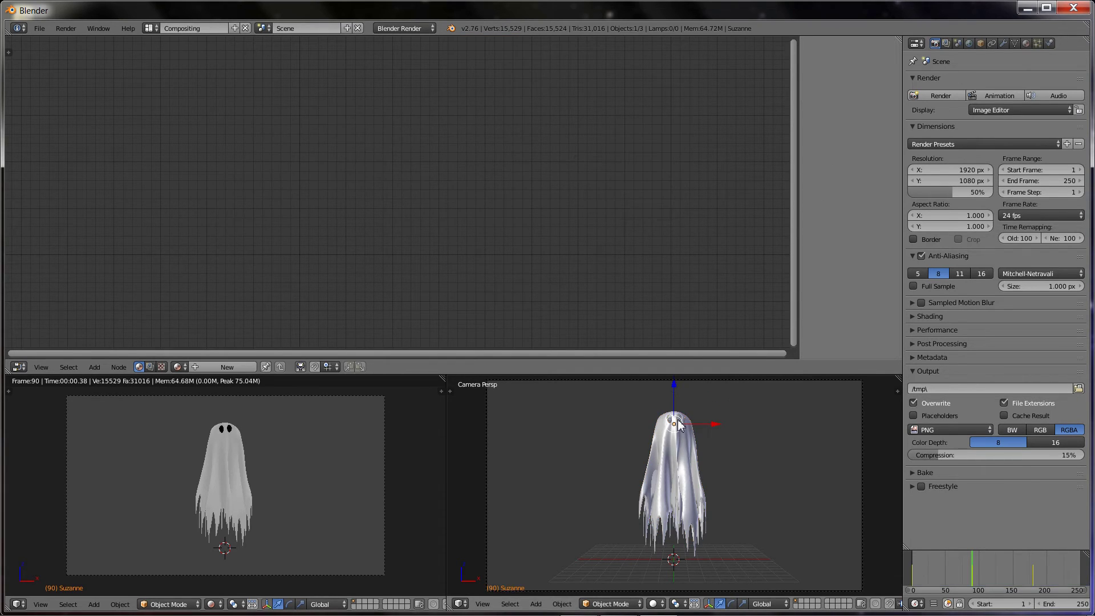
{"action": "left_click", "coordinate": [228, 368]}
{"action": "double_click", "coordinate": [227, 368]}
{"action": "type", "text": "Mon"}
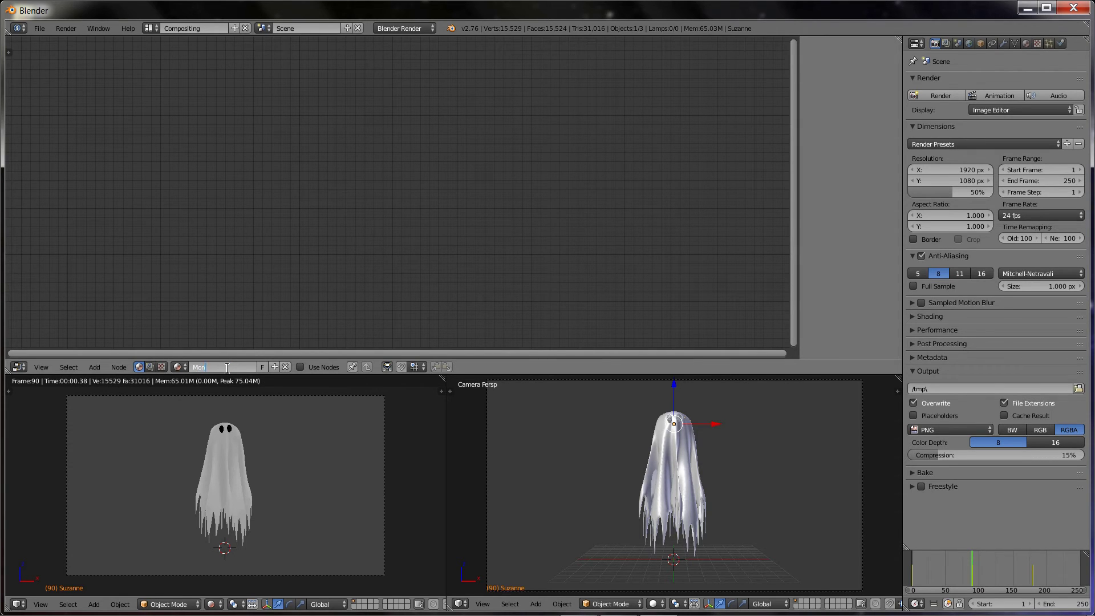
{"action": "type", "text": "key"}
{"action": "key", "text": "Return"}
{"action": "left_click", "coordinate": [300, 367]}
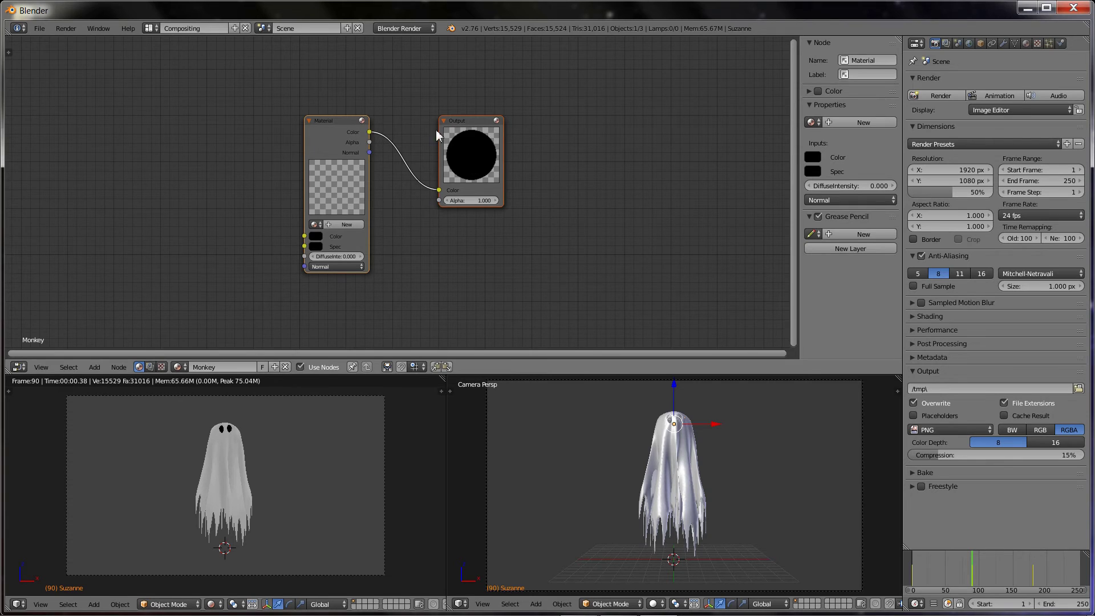
Replace the Monkey material's default Material node with an Extended Material node and move the Output node aside.
{"action": "left_click", "coordinate": [323, 123]}
{"action": "key", "text": "x"}
{"action": "left_click_drag", "start_coordinate": [471, 132], "coordinate": [654, 163]}
{"action": "key", "text": "shift+a"}
{"action": "mouse_move", "coordinate": [302, 121]}
{"action": "left_click", "coordinate": [385, 208]}
{"action": "left_click", "coordinate": [475, 70]}
Add a Geometry node with an RGB node below it, before the Monkey material's Extended Material node.
{"action": "key", "text": "shift+a"}
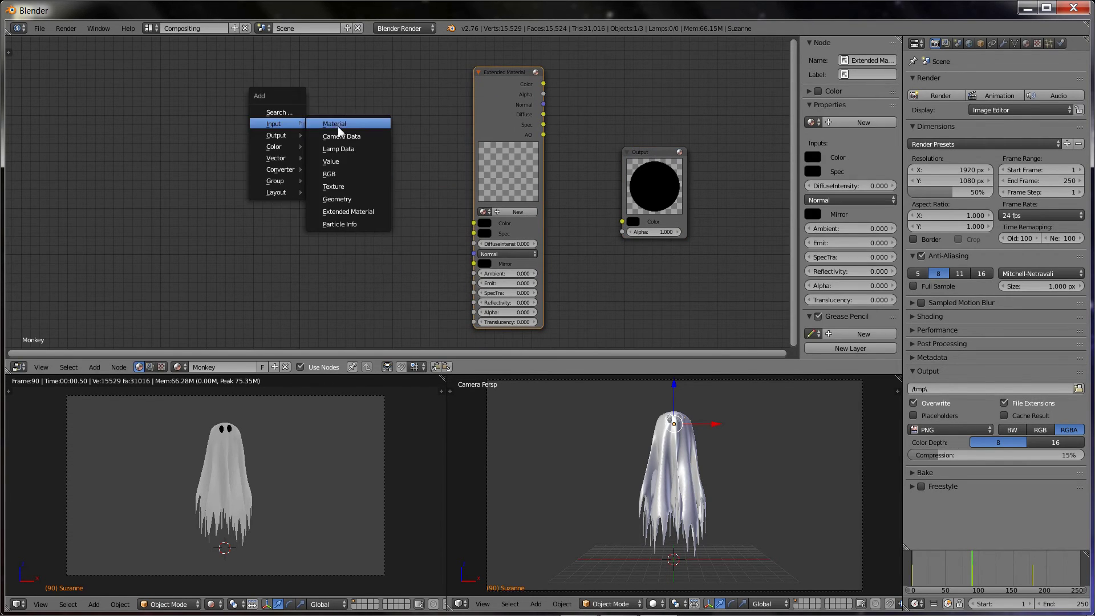
{"action": "left_click", "coordinate": [339, 197]}
{"action": "left_click", "coordinate": [116, 71]}
{"action": "key", "text": "shift+a"}
{"action": "mouse_move", "coordinate": [228, 163]}
{"action": "left_click", "coordinate": [345, 212]}
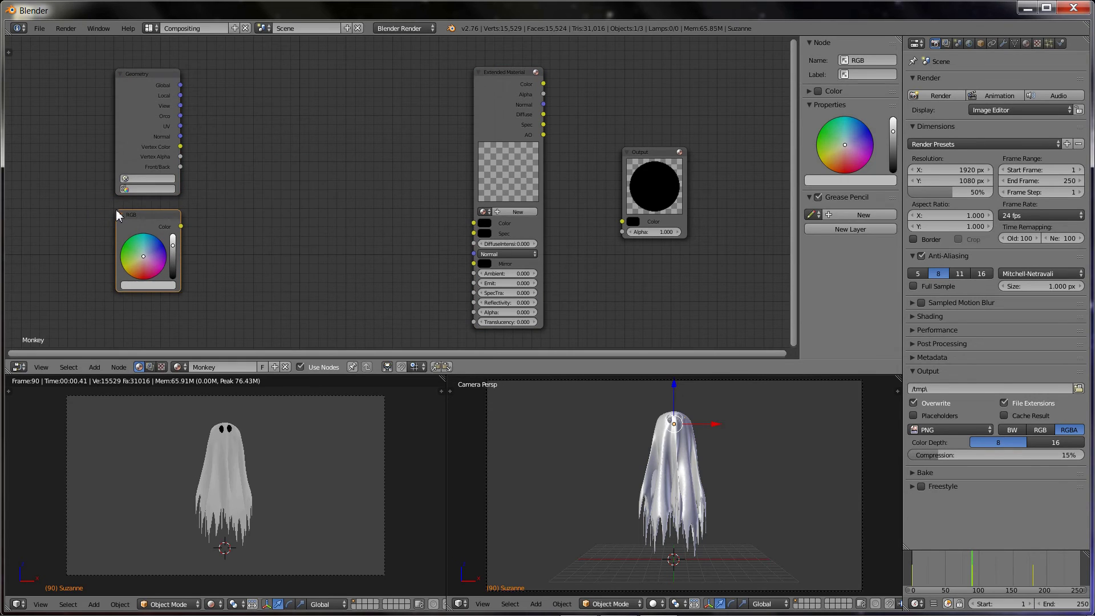
{"action": "left_click", "coordinate": [116, 211]}
Add a MixRGB node and connect RGB Color to its Color1 and the Geometry node's Vertex Color to its Color2.
{"action": "key", "text": "shift+a"}
{"action": "left_click", "coordinate": [350, 223]}
{"action": "left_click_drag", "start_coordinate": [181, 227], "coordinate": [301, 189]}
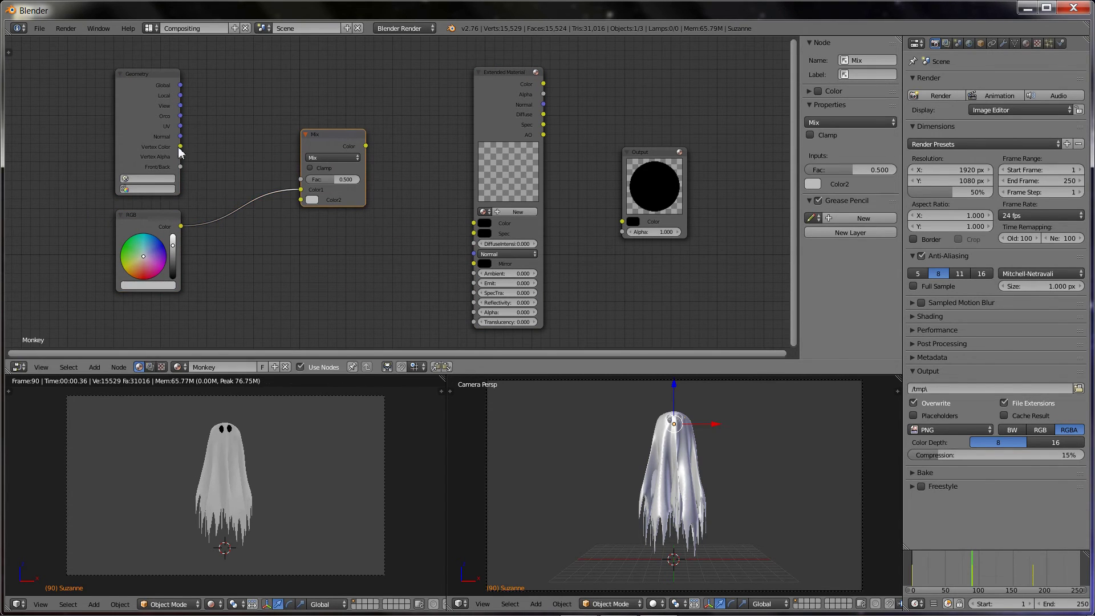
{"action": "left_click_drag", "start_coordinate": [180, 147], "coordinate": [301, 200]}
Link the Mix node through the Extended Material's Color to the Output node and assign the Monkey material to the Extended Material node.
{"action": "left_click_drag", "start_coordinate": [365, 146], "coordinate": [474, 223]}
{"action": "left_click_drag", "start_coordinate": [543, 84], "coordinate": [622, 221]}
{"action": "left_click", "coordinate": [483, 212]}
{"action": "left_click", "coordinate": [502, 243]}
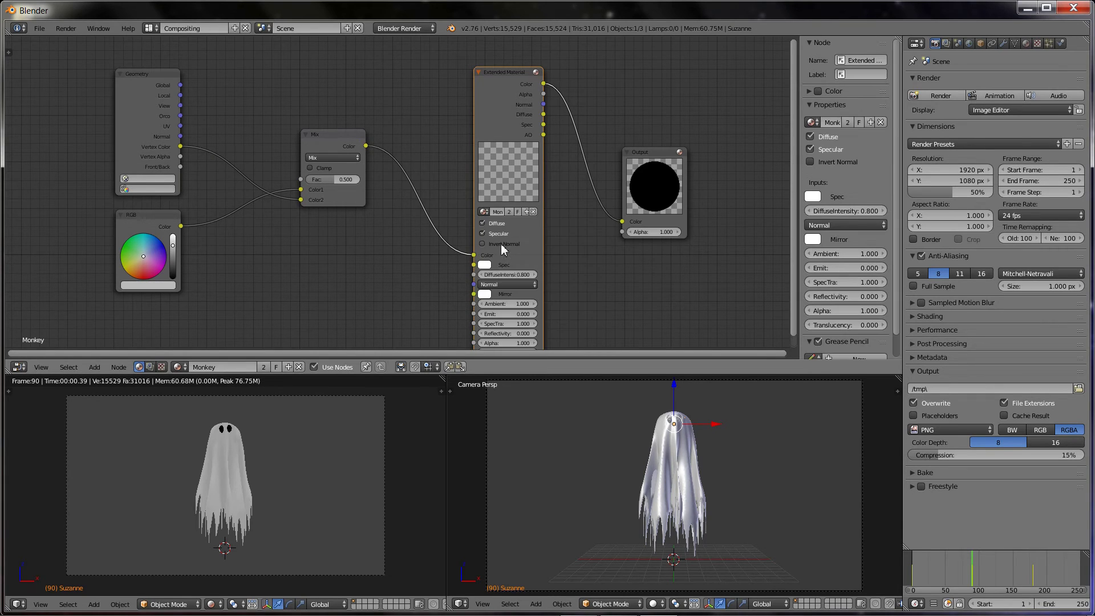
Disable Specular and set Emit to 0.9 on the Monkey material's Extended Material node.
{"action": "left_click", "coordinate": [484, 234]}
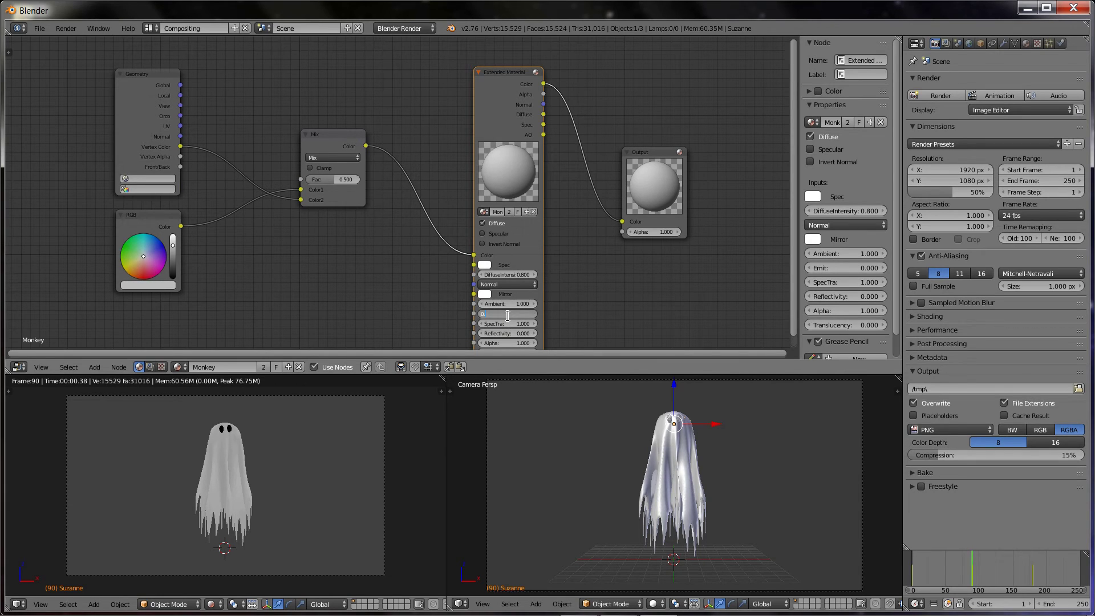
{"action": "type", "text": "9"}
{"action": "key", "text": "Return"}
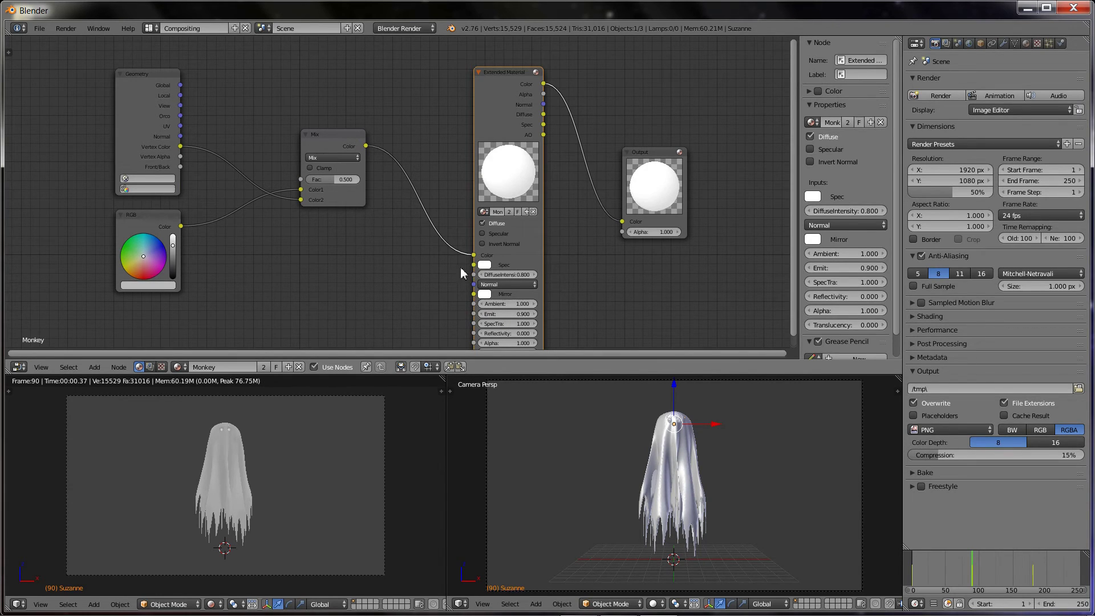
Set the Monkey material's Geometry vertex color layer to Col and the RGB node's color to bright red.
{"action": "left_click", "coordinate": [140, 189]}
{"action": "left_click", "coordinate": [143, 205]}
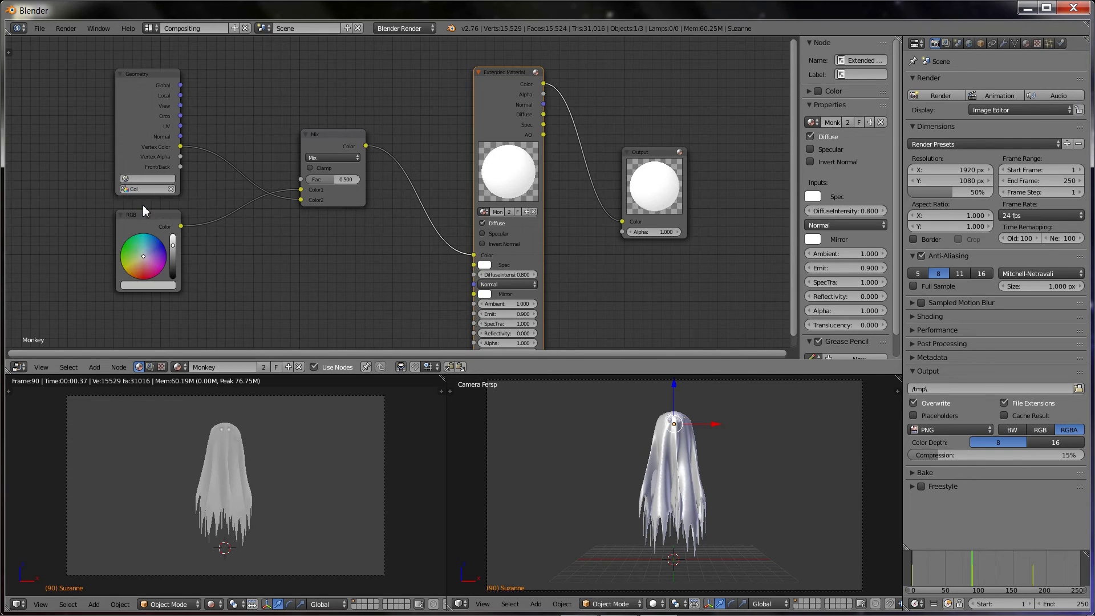
{"action": "left_click", "coordinate": [146, 286]}
{"action": "left_click_drag", "start_coordinate": [147, 243], "coordinate": [128, 262]}
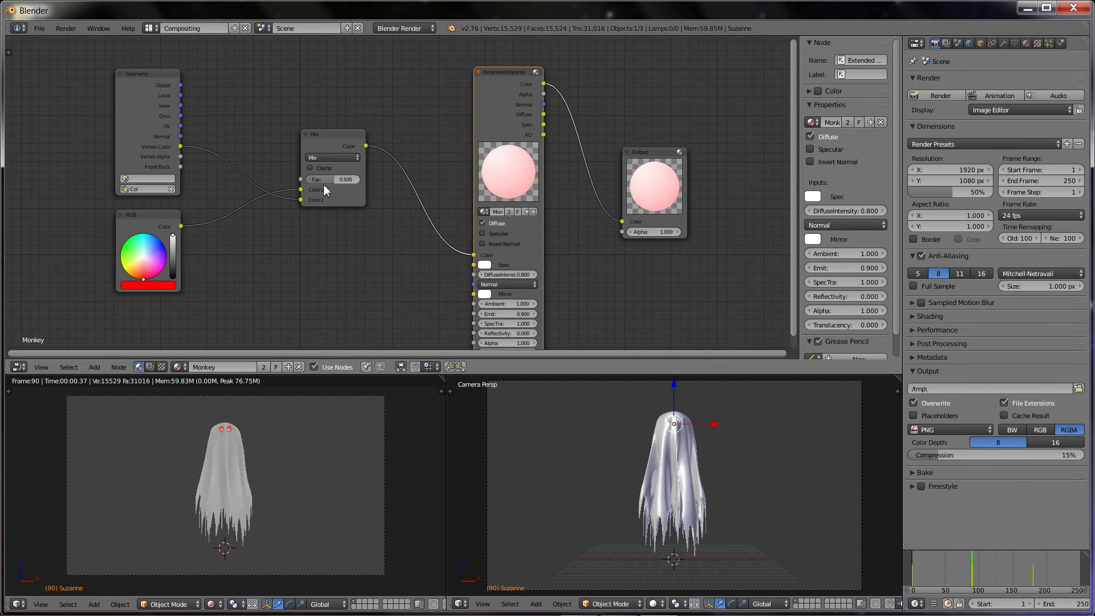
Set the Monkey material's Mix node to Add and move the Extended Material node closer to it.
{"action": "left_click", "coordinate": [327, 159]}
{"action": "left_click", "coordinate": [323, 175]}
{"action": "left_click_drag", "start_coordinate": [496, 72], "coordinate": [444, 46]}
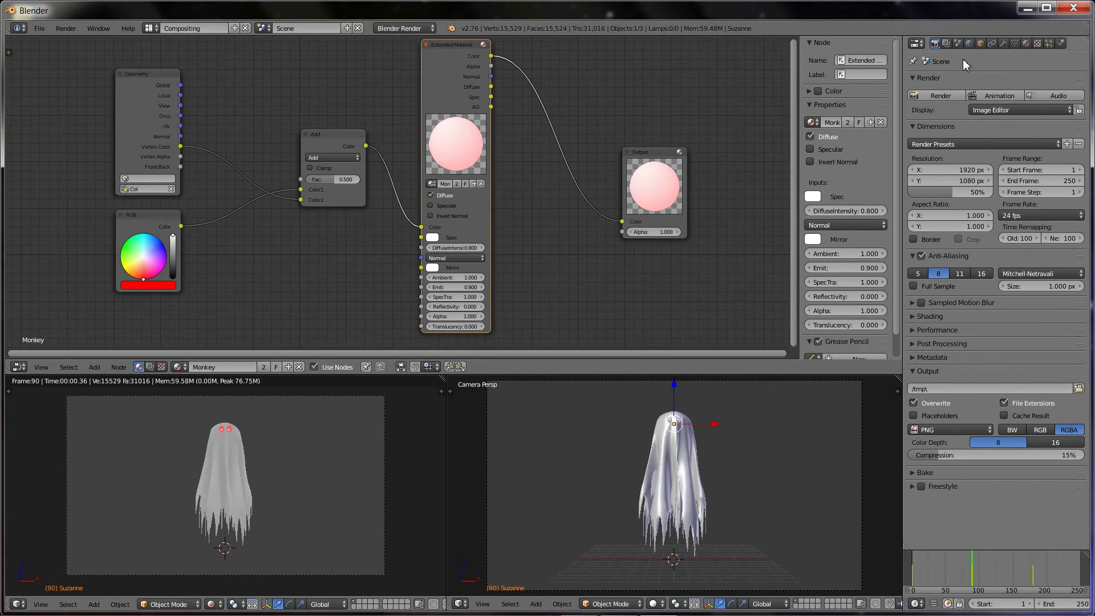
Set the world's Horizon Color to black and check the ghost in the rendered camera view.
{"action": "left_click", "coordinate": [969, 44]}
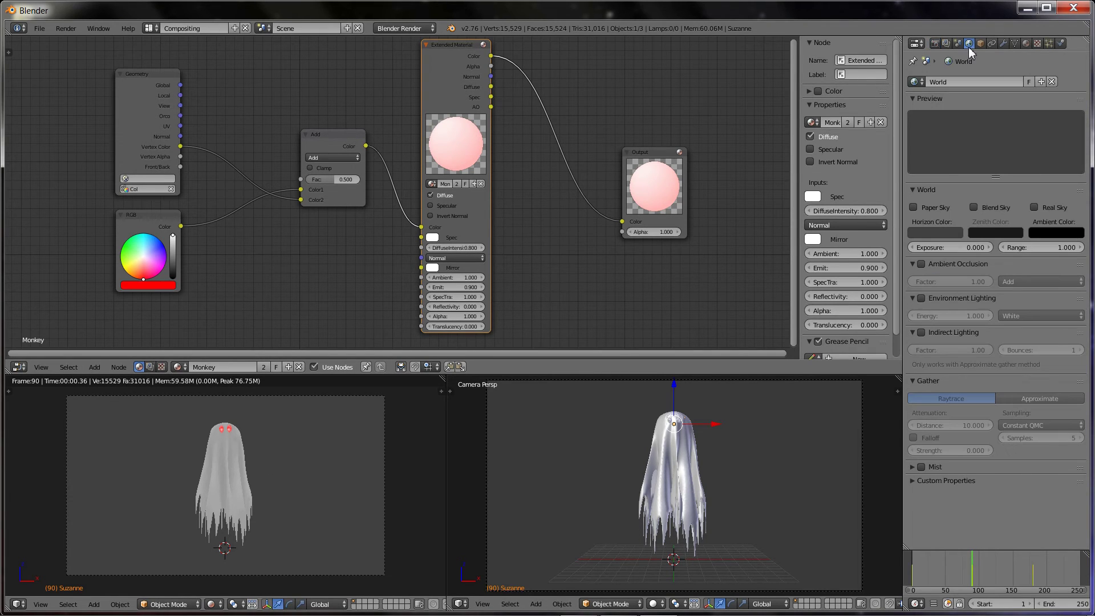
{"action": "left_click", "coordinate": [930, 230]}
{"action": "left_click_drag", "start_coordinate": [1008, 146], "coordinate": [1007, 165]}
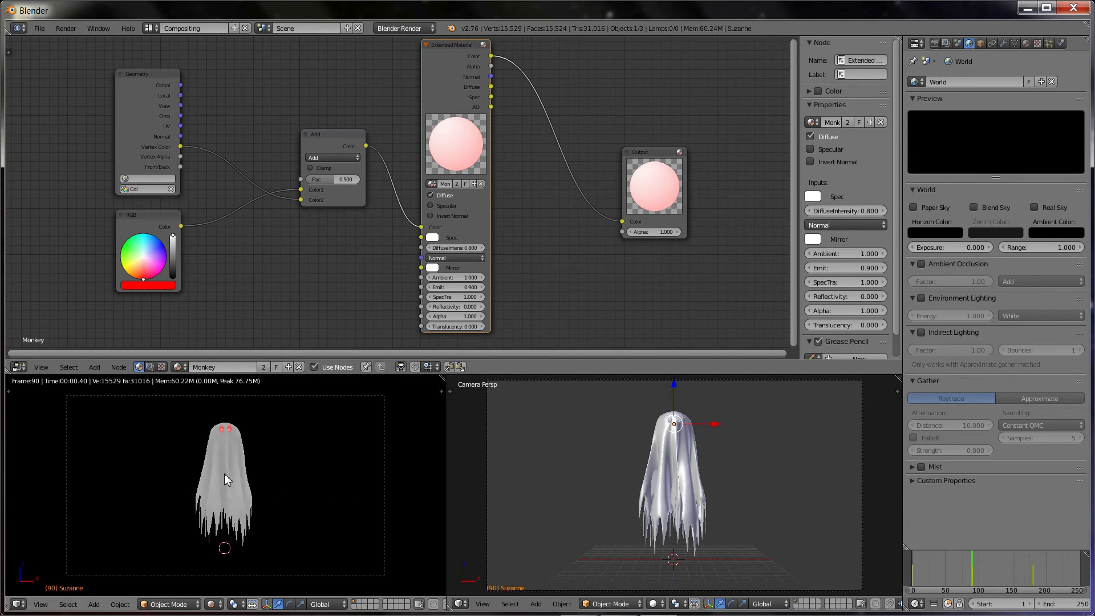
{"action": "scroll", "coordinate": [226, 467], "scroll_direction": "up", "scroll_amount": 2}
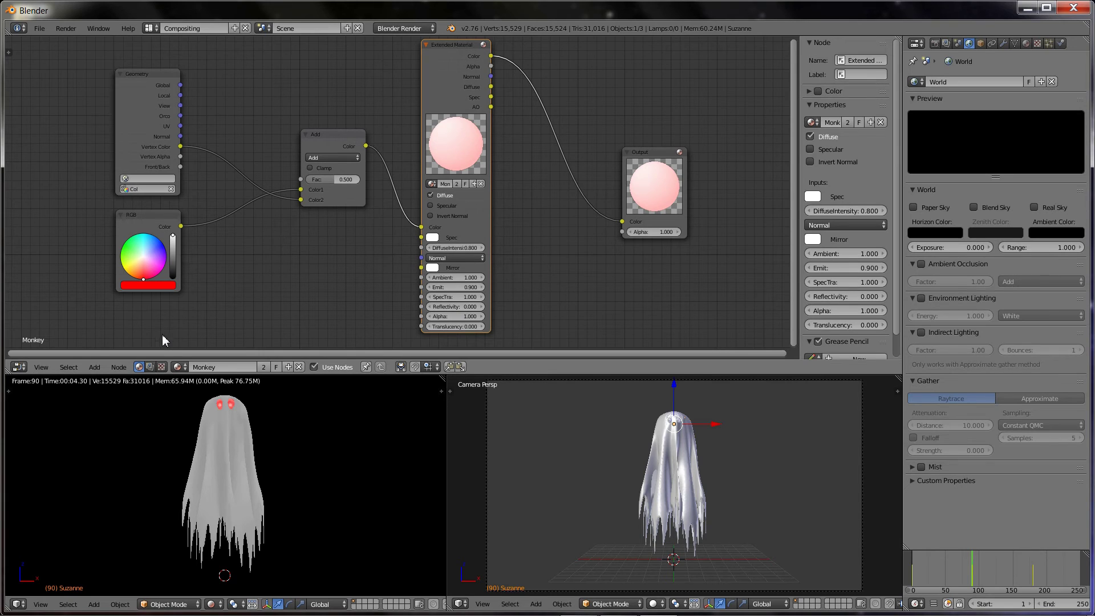
Switch the node editor to compositing with Use Nodes enabled and turn the rendered 3D View back into a UV/Image Editor.
{"action": "left_click", "coordinate": [151, 367]}
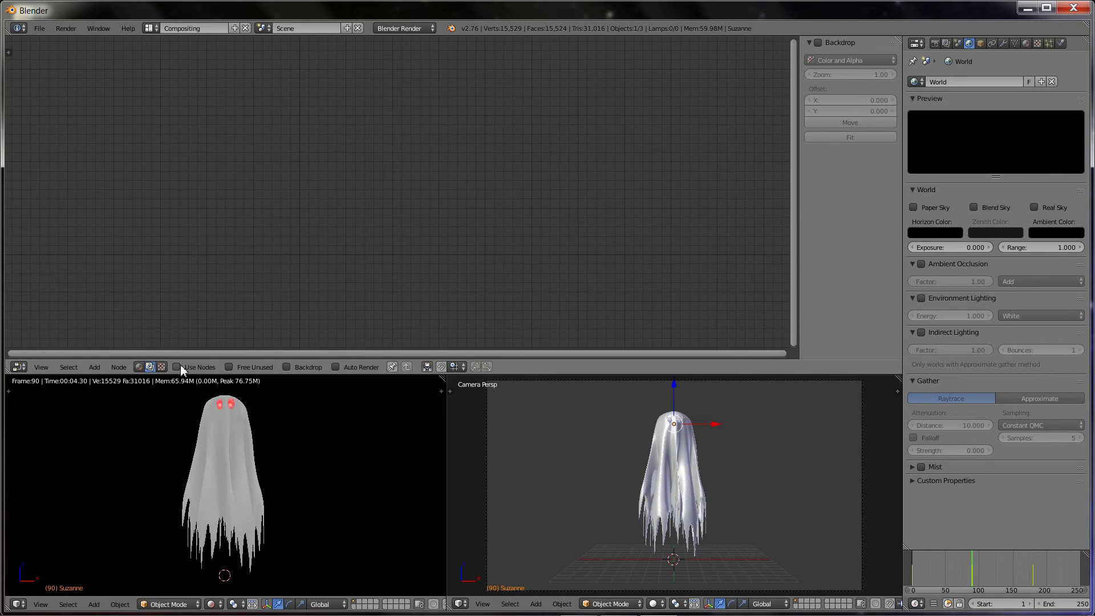
{"action": "left_click", "coordinate": [17, 604]}
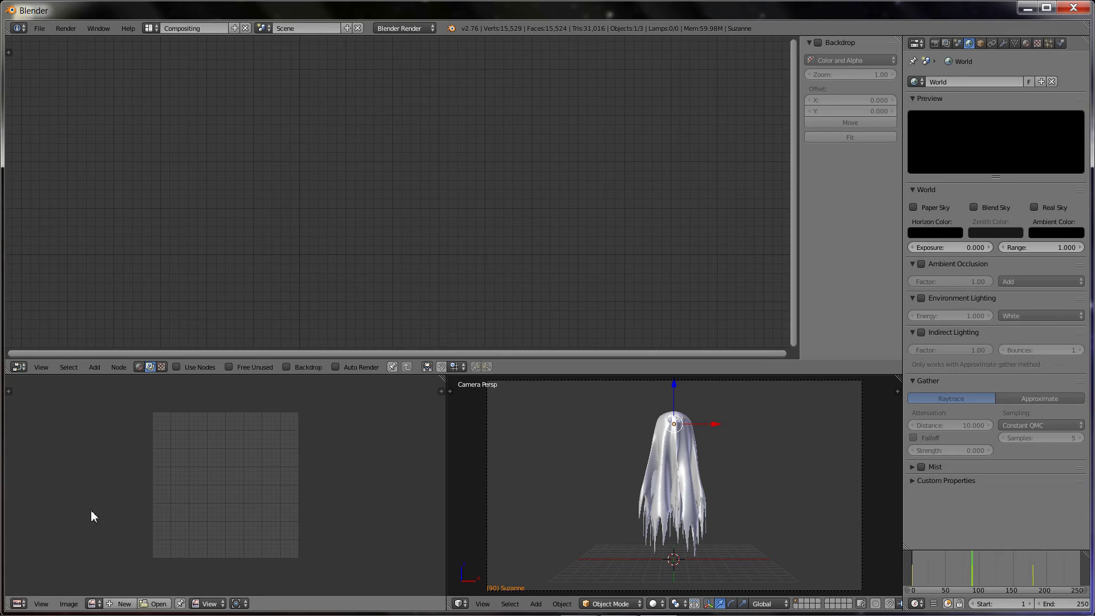
{"action": "left_click", "coordinate": [177, 368]}
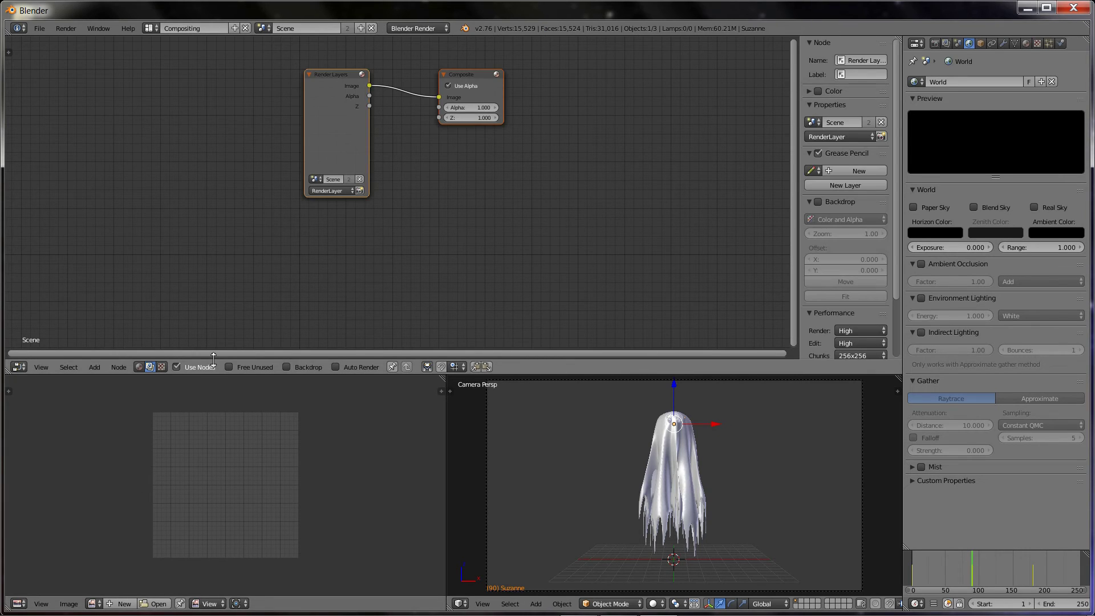
Spread the Render Layers and Composite nodes apart, and place a Viewer node fed by the Render Layers image above Composite.
{"action": "left_click_drag", "start_coordinate": [332, 76], "coordinate": [106, 143]}
{"action": "left_click_drag", "start_coordinate": [239, 143], "coordinate": [657, 242]}
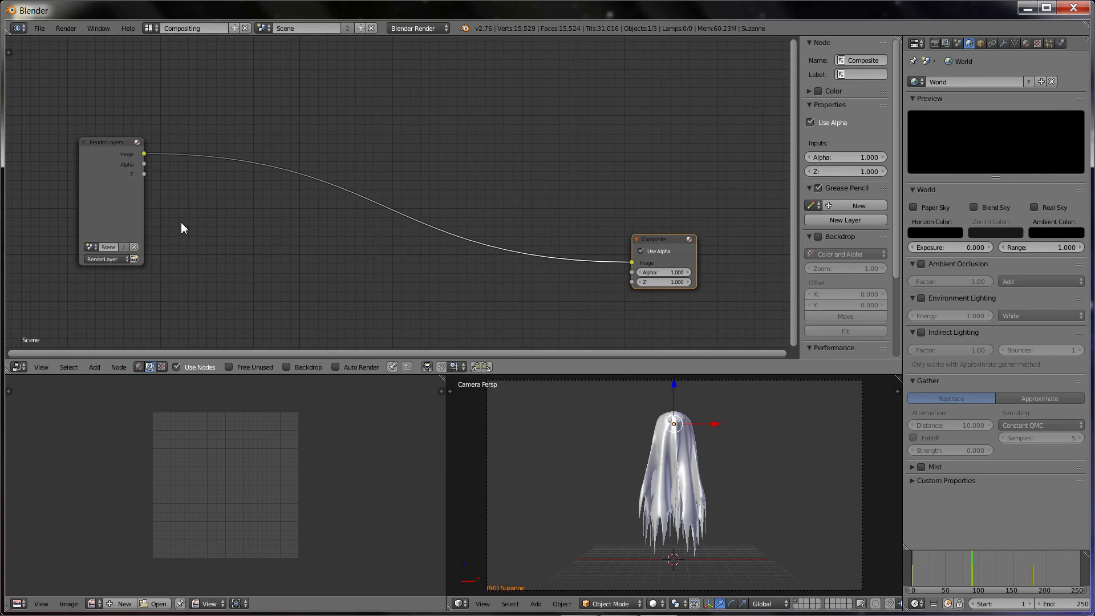
{"action": "left_click", "coordinate": [97, 147], "text": "ctrl+shift"}
{"action": "left_click_drag", "start_coordinate": [215, 140], "coordinate": [664, 147]}
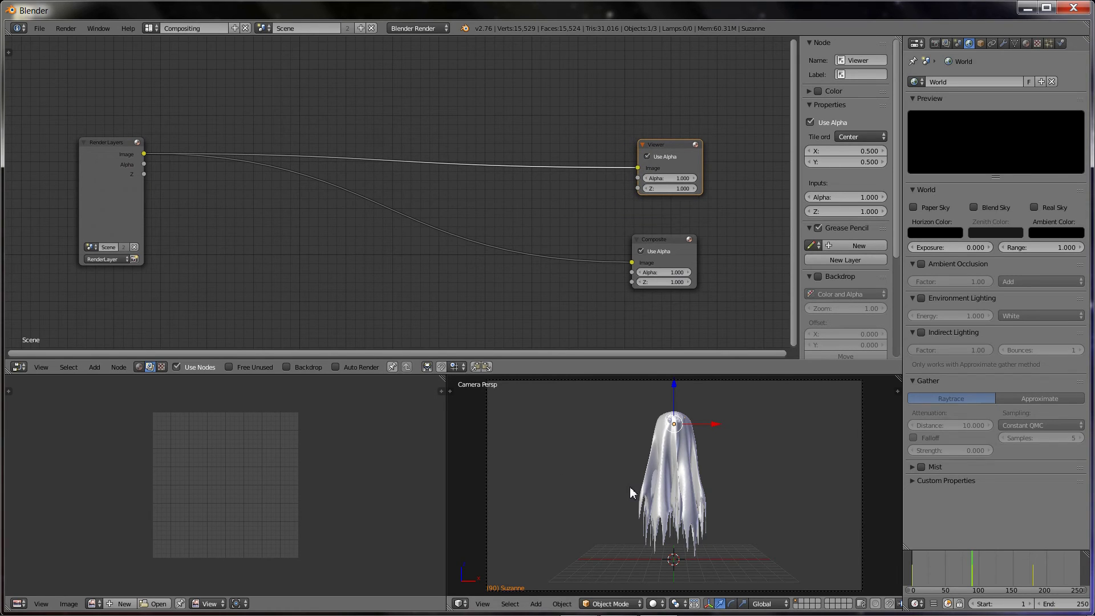
Apply the HDTV 1080p render preset and render the current frame.
{"action": "left_click", "coordinate": [935, 44]}
{"action": "left_click", "coordinate": [966, 142]}
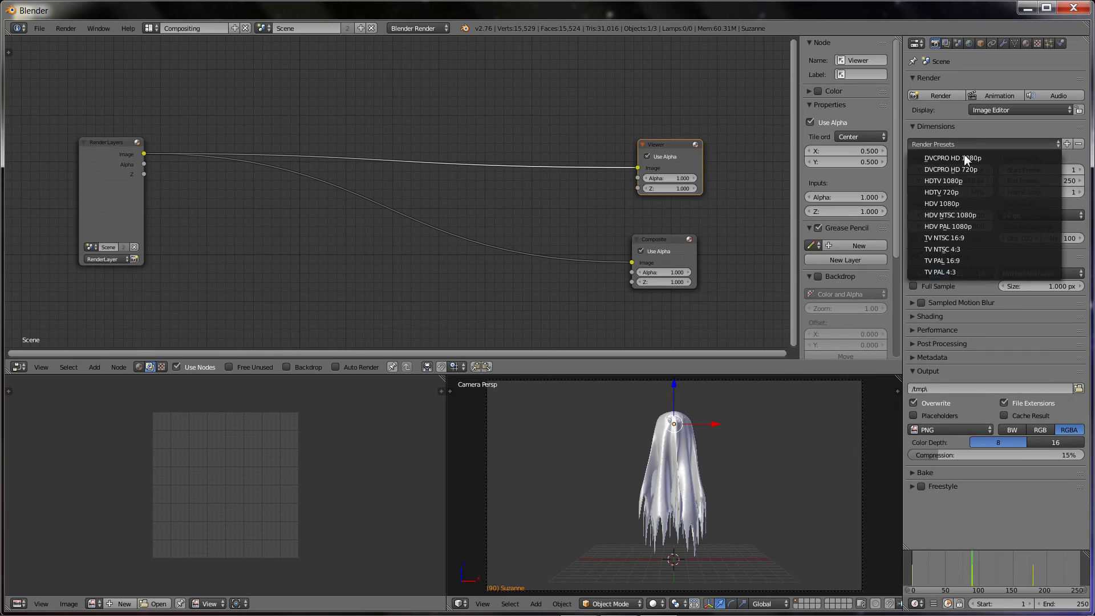
{"action": "left_click", "coordinate": [967, 182]}
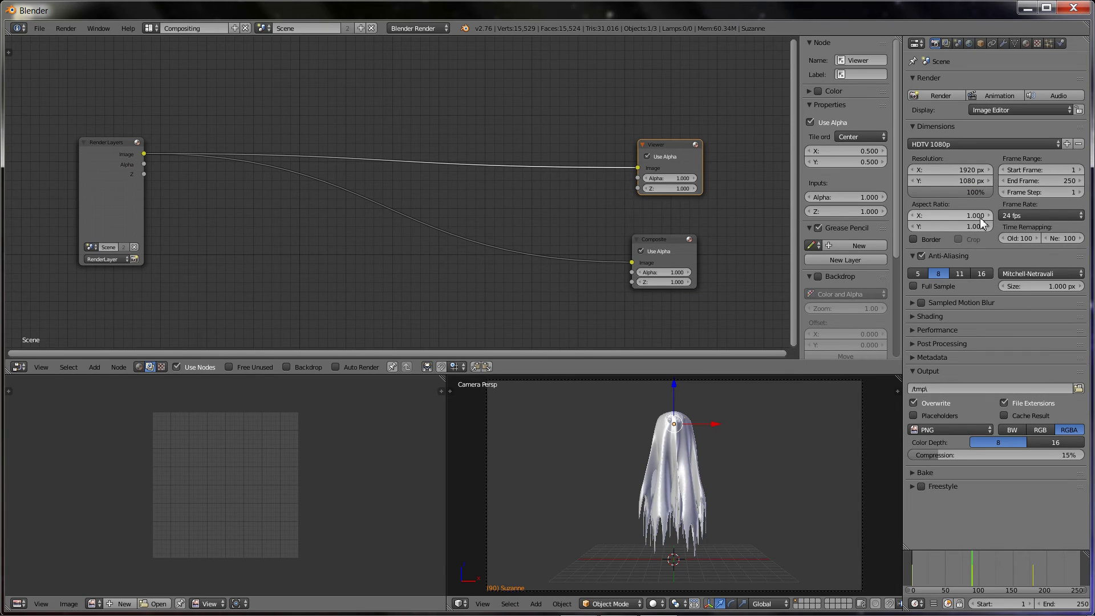
{"action": "left_click", "coordinate": [937, 96]}
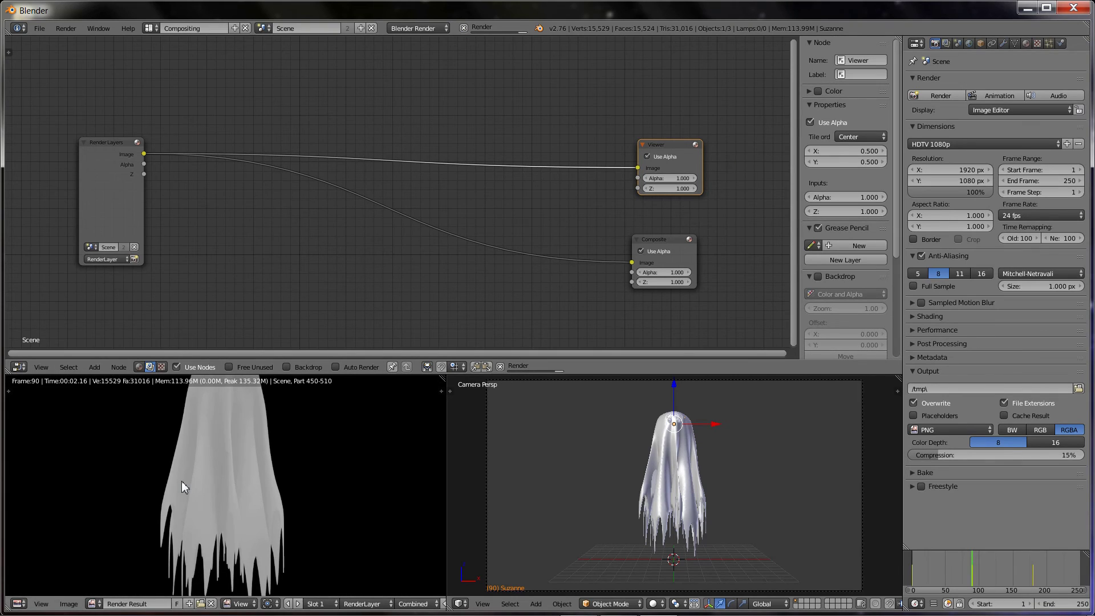
{"action": "scroll", "coordinate": [218, 475], "scroll_direction": "down", "scroll_amount": 1}
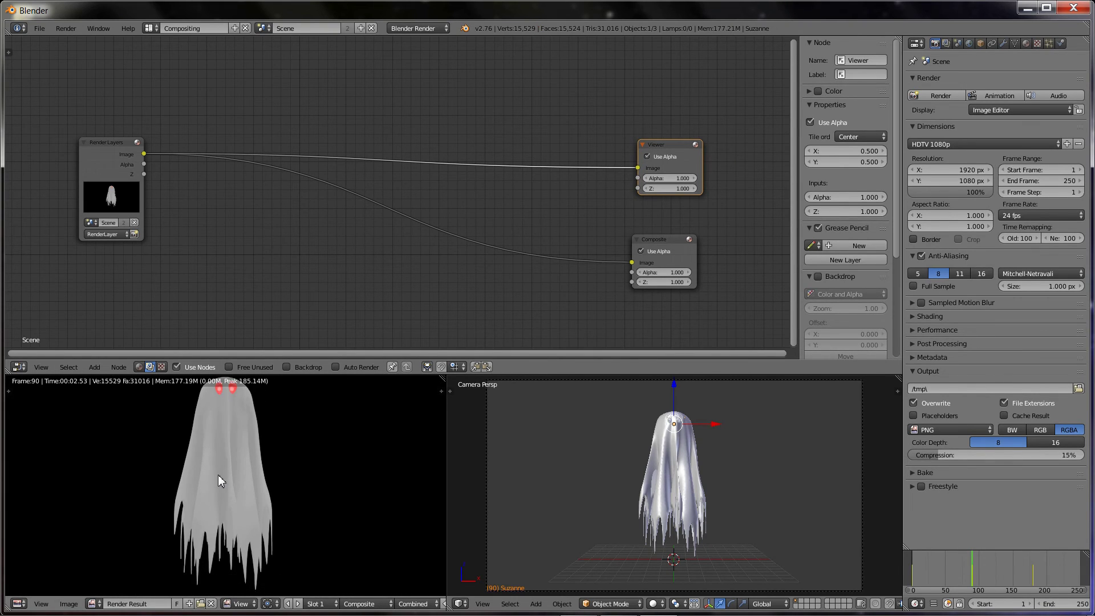
{"action": "scroll", "coordinate": [218, 475], "scroll_direction": "down", "scroll_amount": 1}
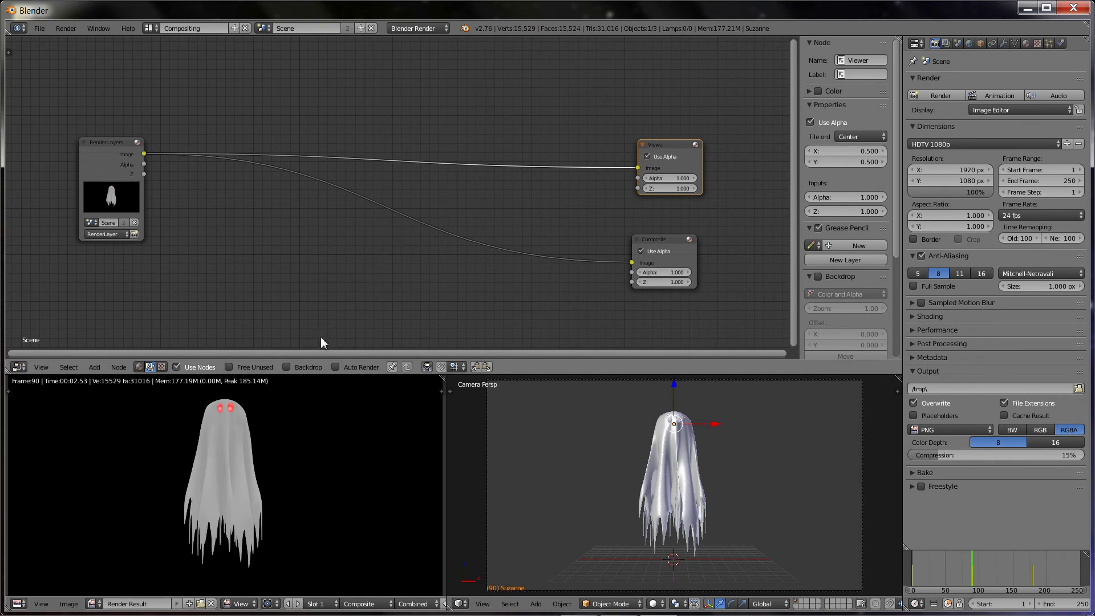
Show the render as the node editor's backdrop at zoom 0.50 and move the Viewer and Composite nodes farther from Render Layers.
{"action": "left_click", "coordinate": [287, 367]}
{"action": "scroll", "coordinate": [847, 296], "scroll_direction": "down", "scroll_amount": 3}
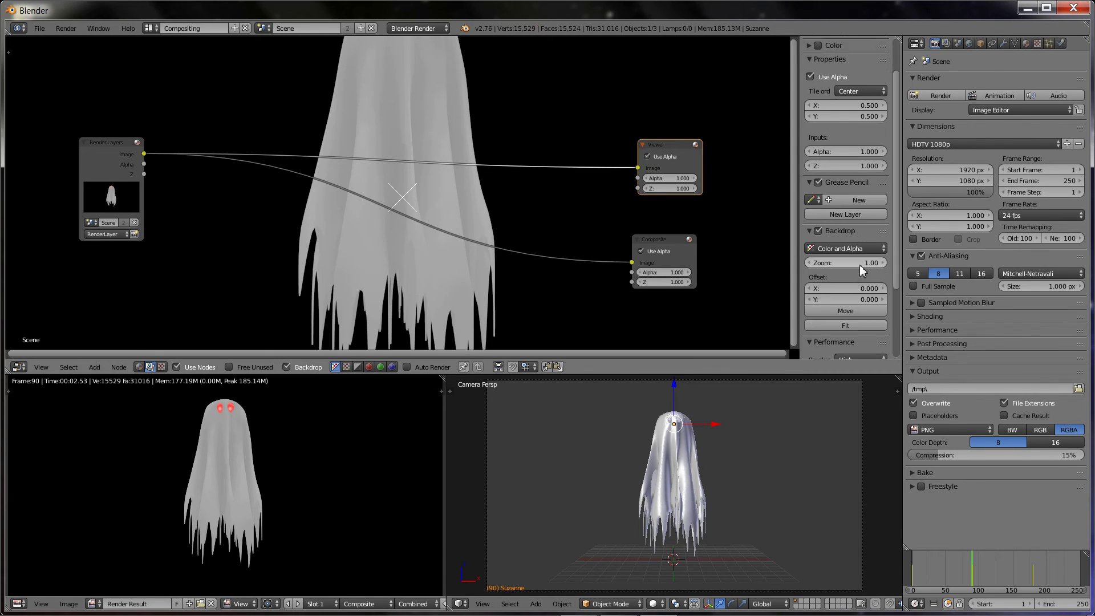
{"action": "left_click", "coordinate": [846, 303]}
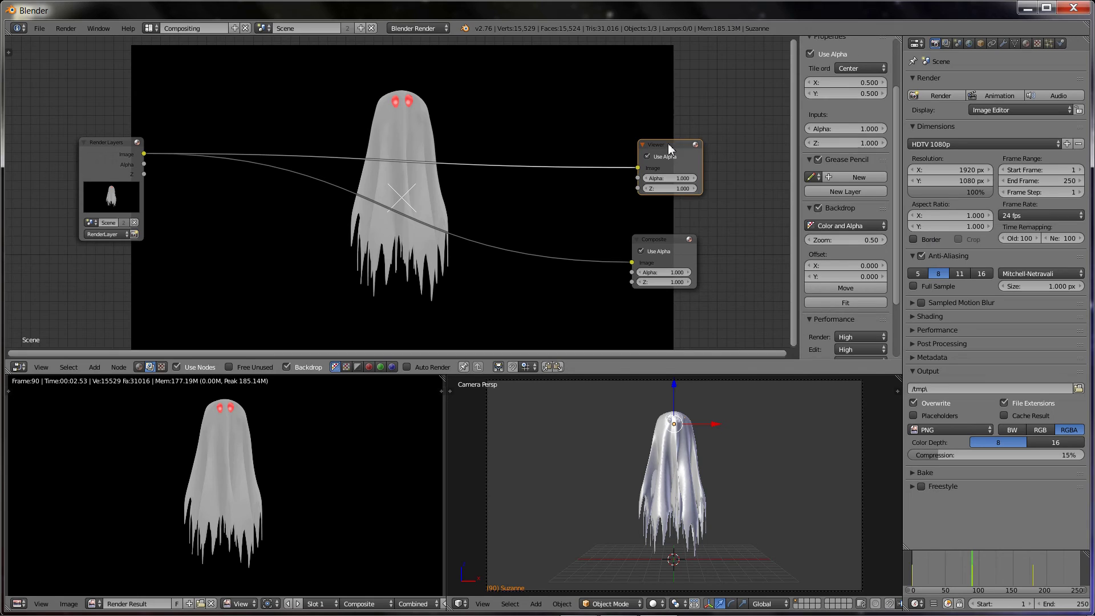
{"action": "left_click_drag", "start_coordinate": [671, 146], "coordinate": [752, 126]}
{"action": "left_click_drag", "start_coordinate": [659, 239], "coordinate": [759, 225]}
Insert a Glare node into the link before Composite and feed its output to the Viewer as well.
{"action": "key", "text": "shift+a"}
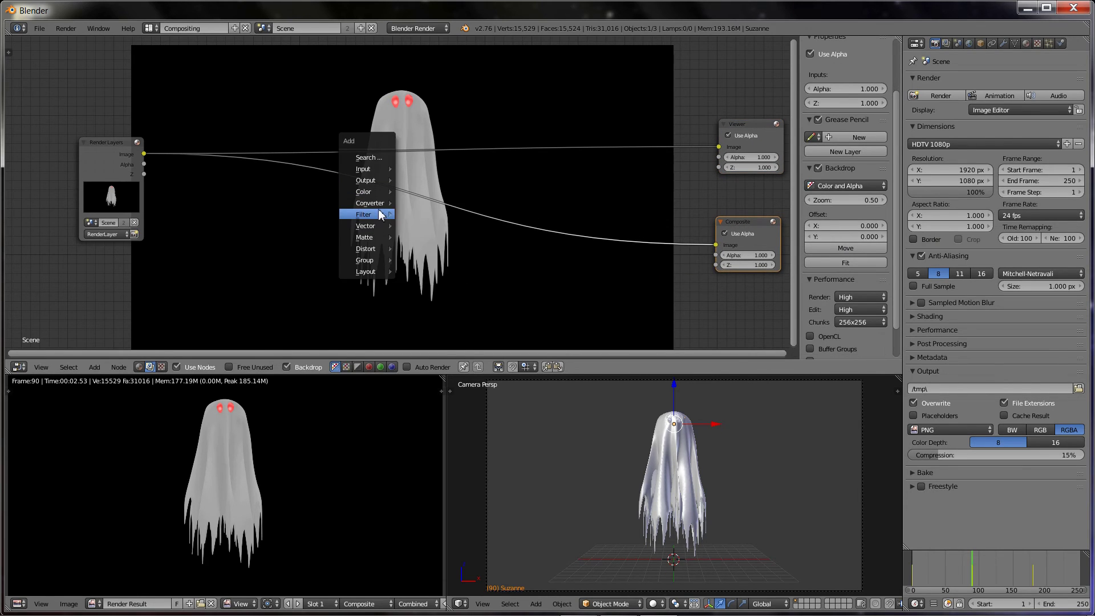
{"action": "mouse_move", "coordinate": [384, 215]}
{"action": "left_click", "coordinate": [429, 314]}
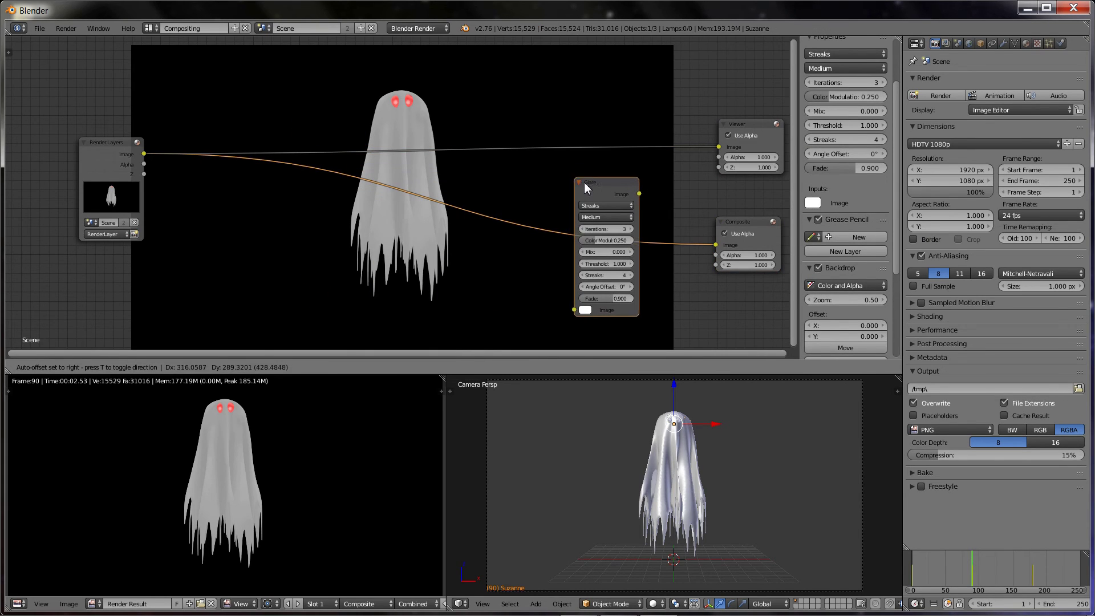
{"action": "left_click", "coordinate": [640, 189]}
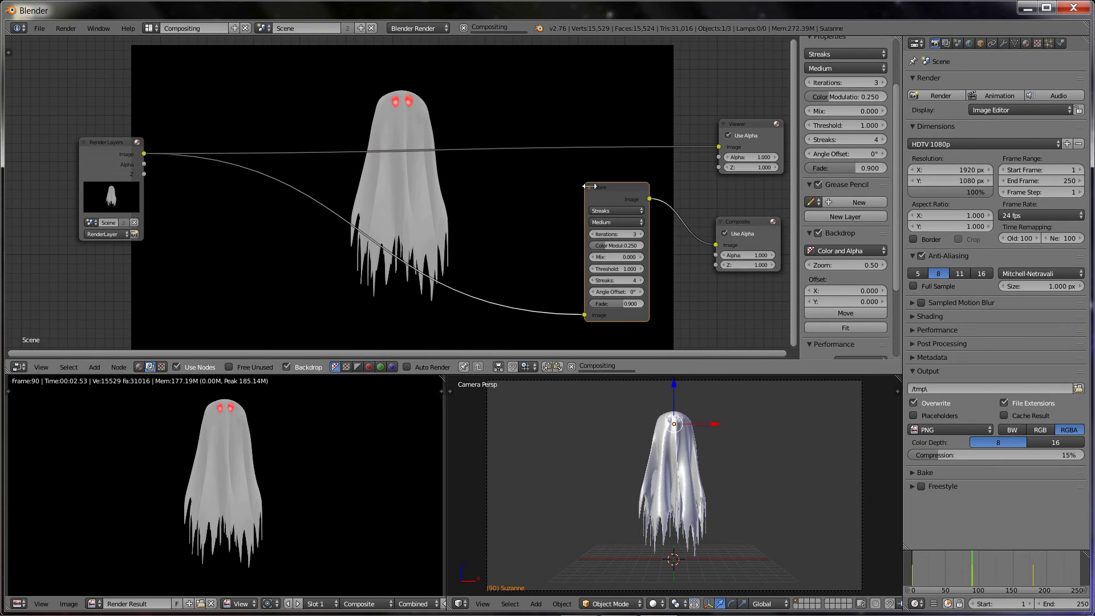
{"action": "left_click", "coordinate": [616, 206], "text": "ctrl+shift"}
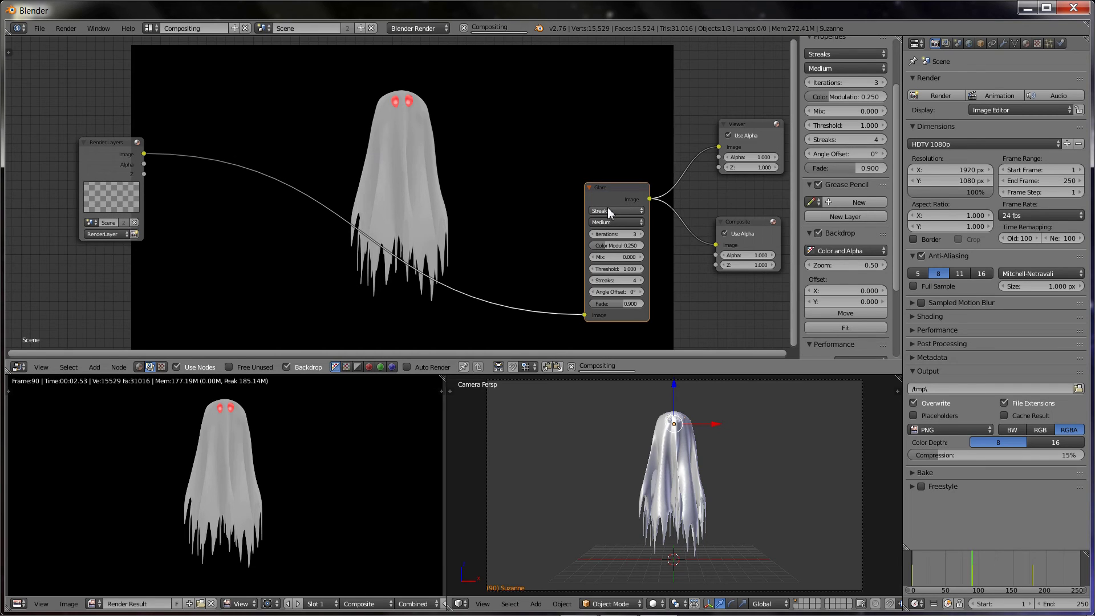
Set the Glare node to Fog Glow with a threshold of 0.2.
{"action": "left_click", "coordinate": [609, 213]}
{"action": "left_click", "coordinate": [611, 178]}
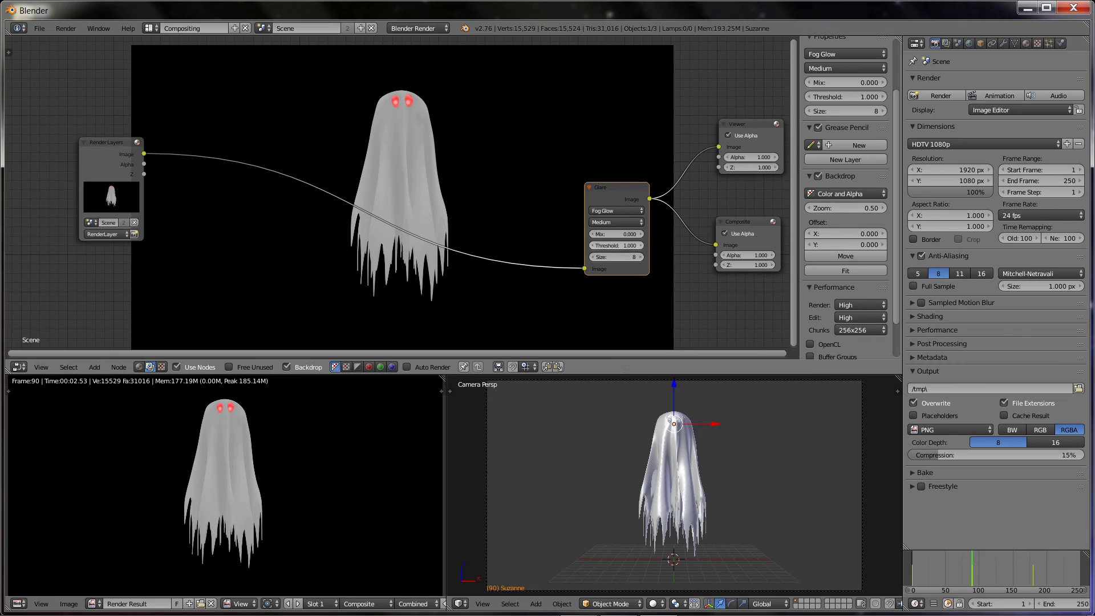
{"action": "left_click", "coordinate": [607, 246]}
{"action": "type", "text": "0.2"}
{"action": "key", "text": "Return"}
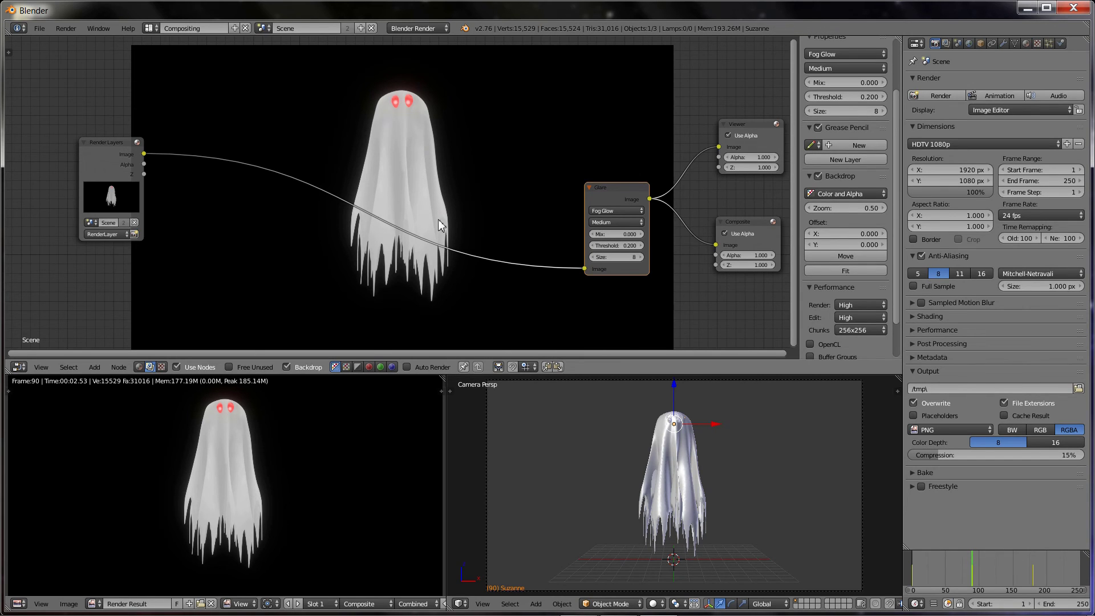
Insert a second Glare node of type Streaks right after Render Layers, set its threshold to 0.45 and examine the ghost's eyes.
{"action": "key", "text": "shift+a"}
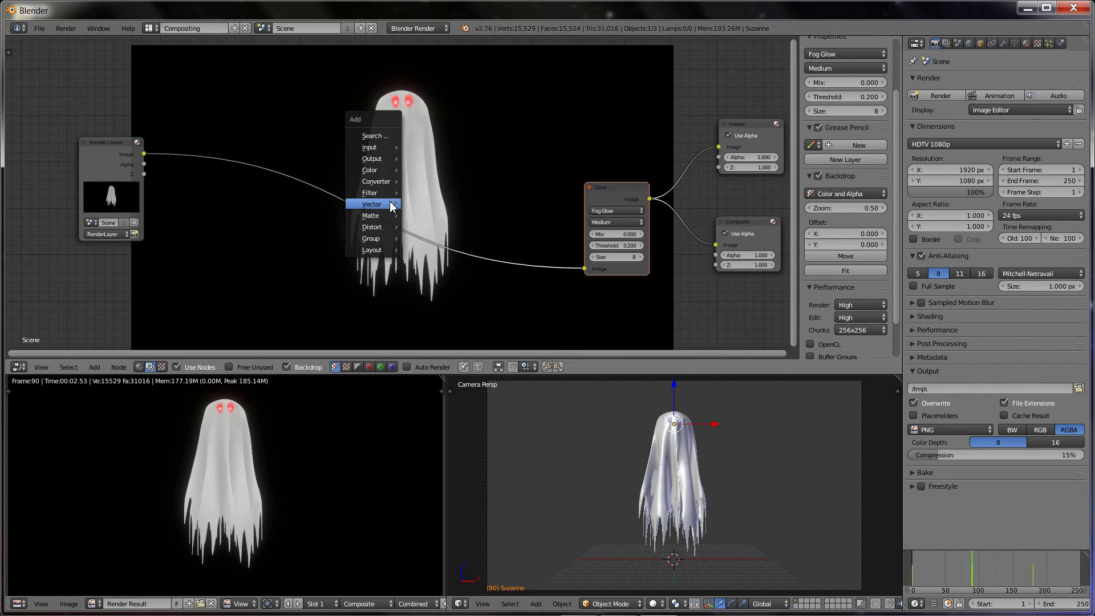
{"action": "mouse_move", "coordinate": [376, 192]}
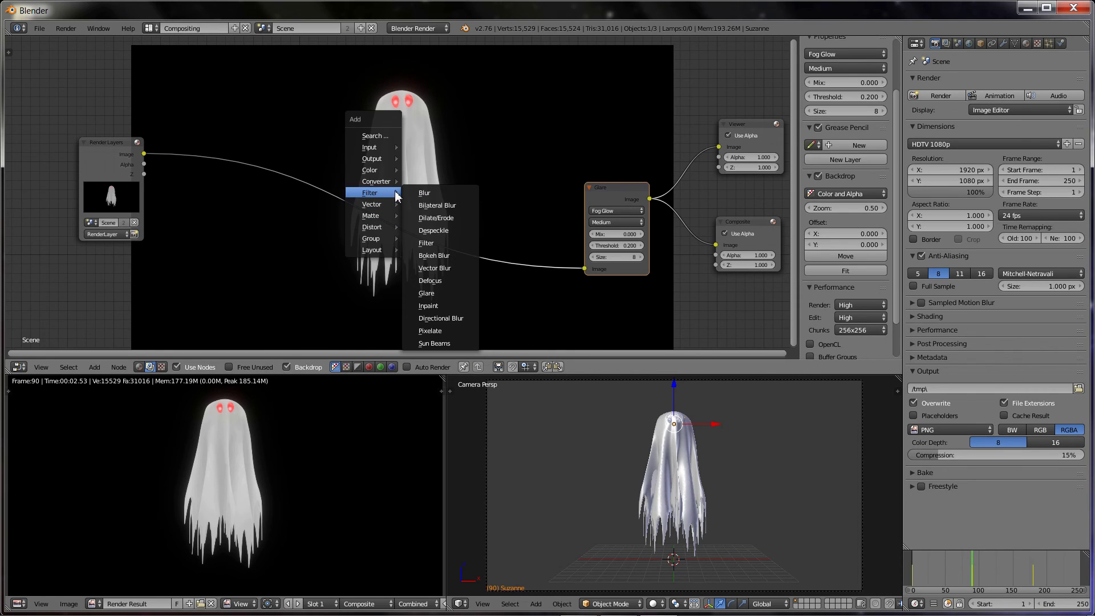
{"action": "left_click", "coordinate": [436, 281]}
{"action": "left_click", "coordinate": [215, 171]}
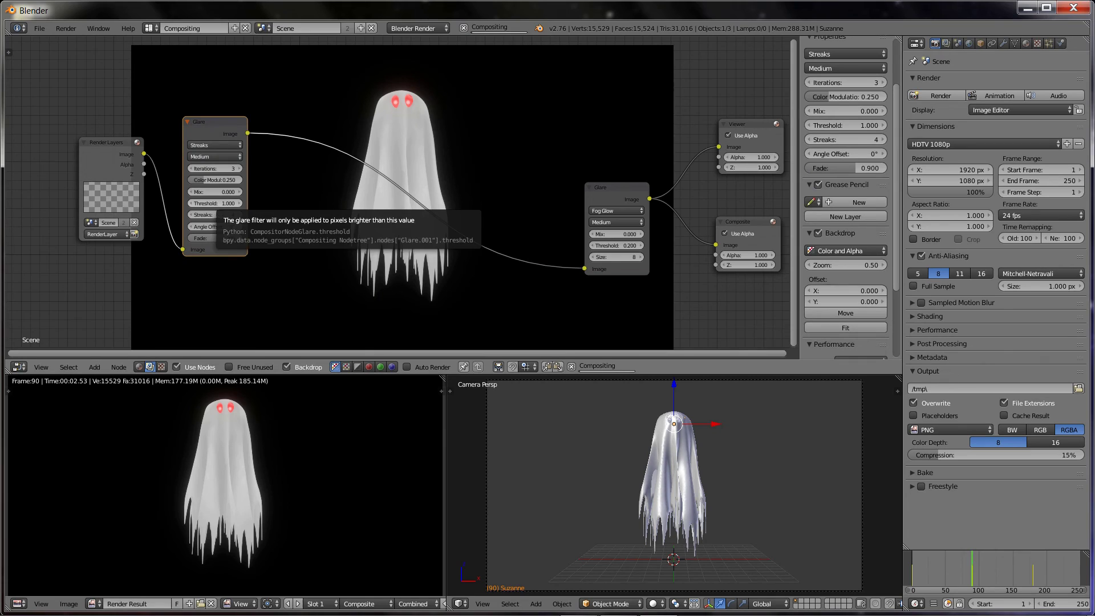
{"action": "left_click", "coordinate": [214, 204]}
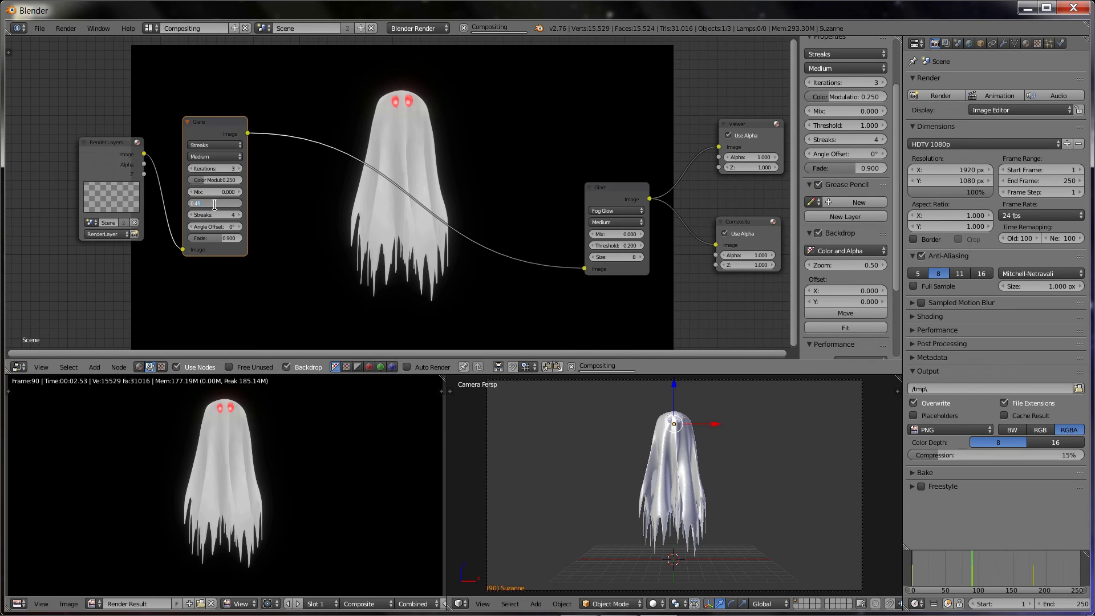
{"action": "type", "text": "0.45"}
{"action": "key", "text": "Return"}
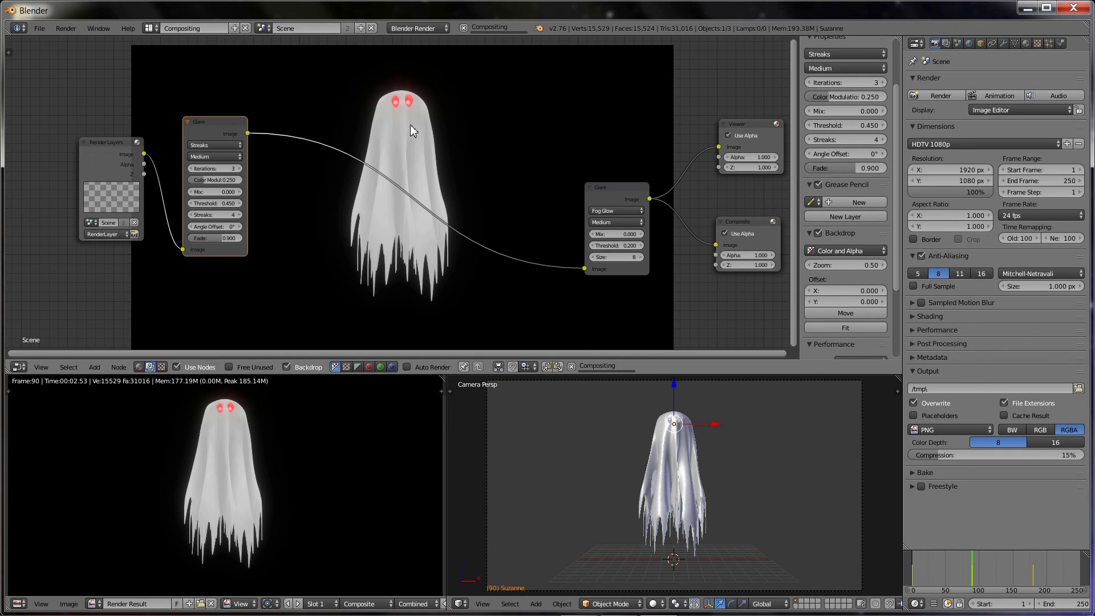
{"action": "scroll", "coordinate": [225, 459], "scroll_direction": "up", "scroll_amount": 4}
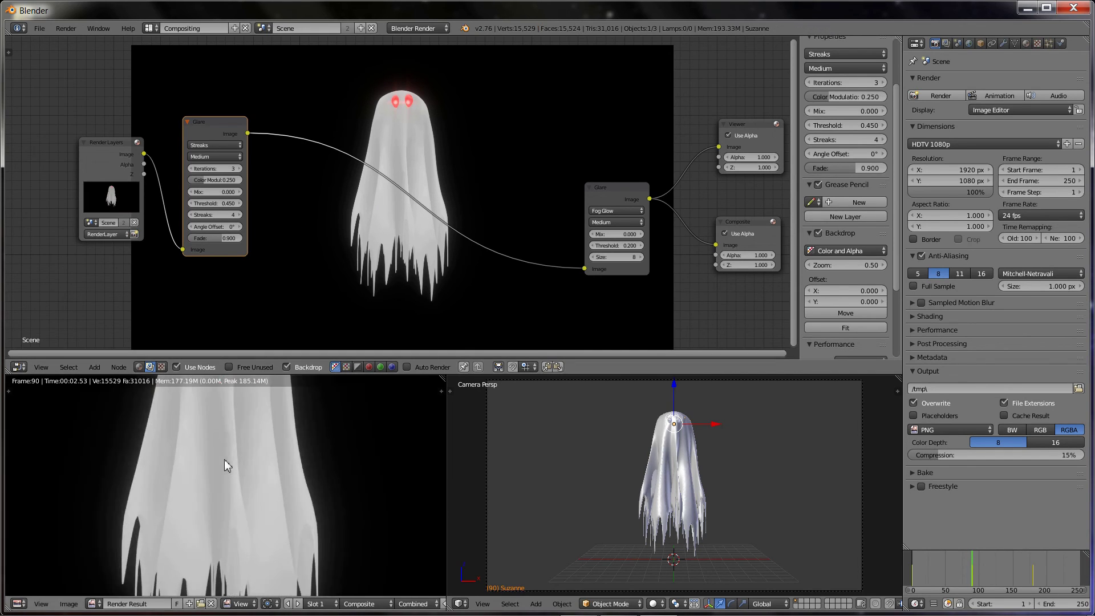
{"action": "middle_click_drag", "start_coordinate": [248, 441], "coordinate": [247, 572]}
{"action": "scroll", "coordinate": [254, 464], "scroll_direction": "up", "scroll_amount": 3}
{"action": "middle_click_drag", "start_coordinate": [258, 443], "coordinate": [252, 542]}
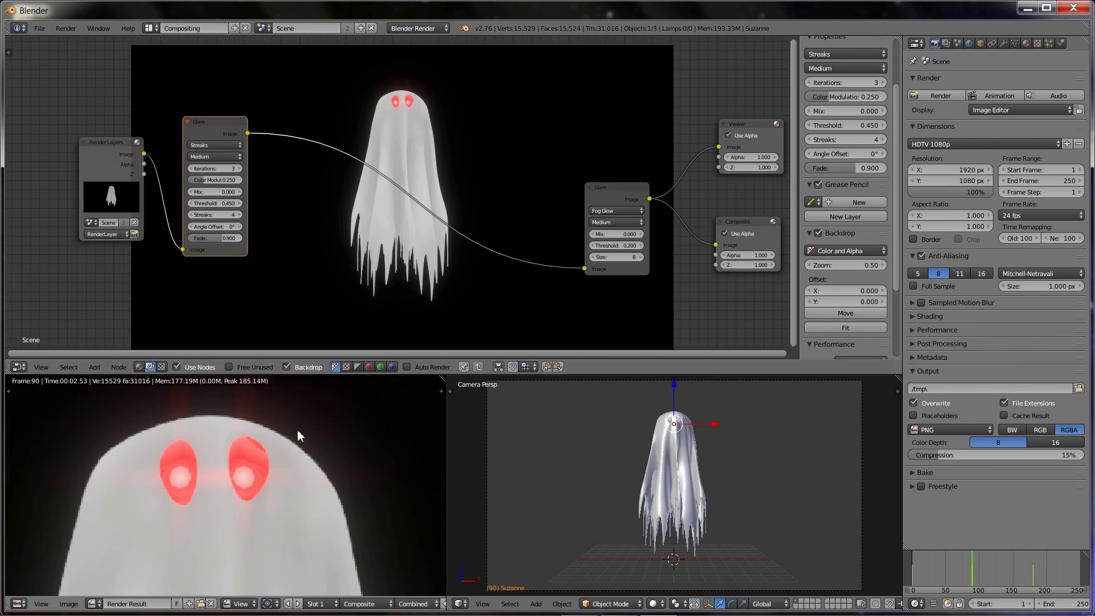
{"action": "scroll", "coordinate": [297, 437], "scroll_direction": "up", "scroll_amount": 1}
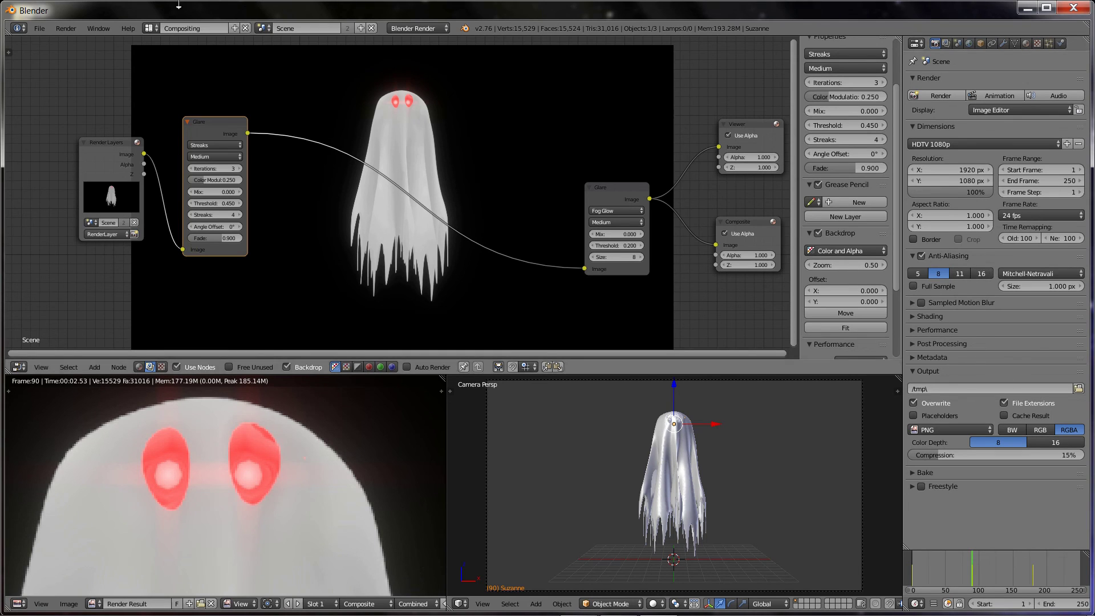
Switch to the Default screen layout and open the scene's render settings.
{"action": "left_click", "coordinate": [149, 30]}
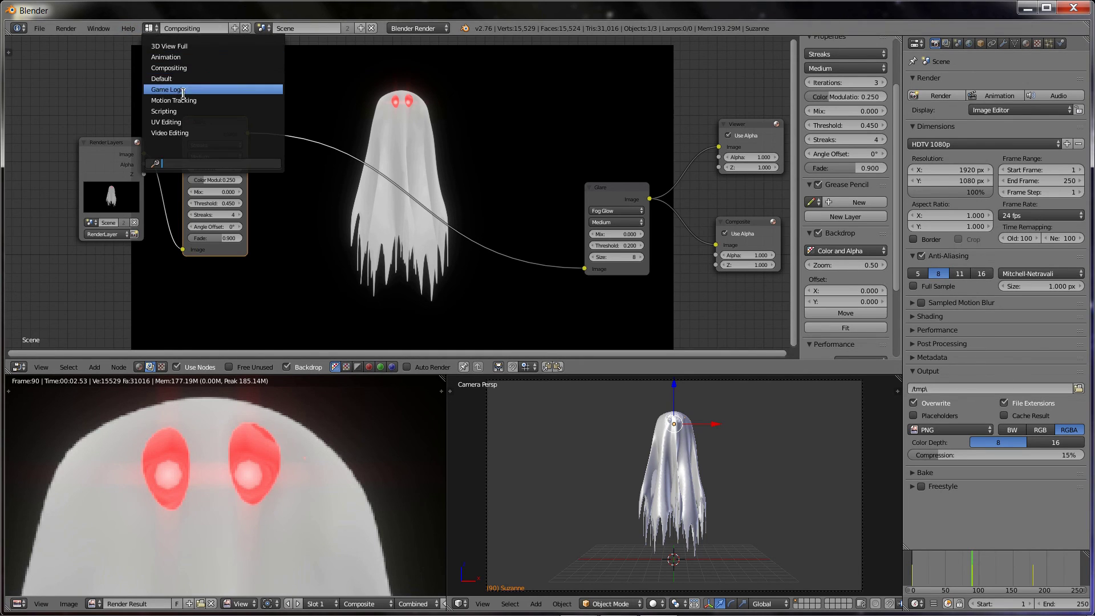
{"action": "left_click", "coordinate": [182, 78]}
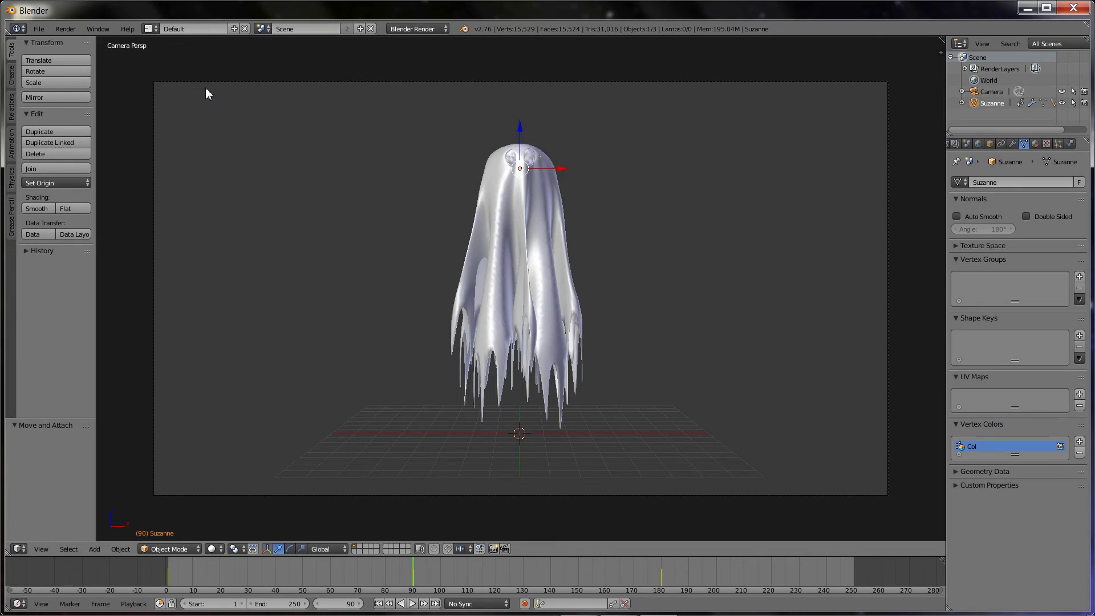
{"action": "scroll", "coordinate": [973, 145], "scroll_direction": "up", "scroll_amount": 3}
{"action": "left_click", "coordinate": [977, 144]}
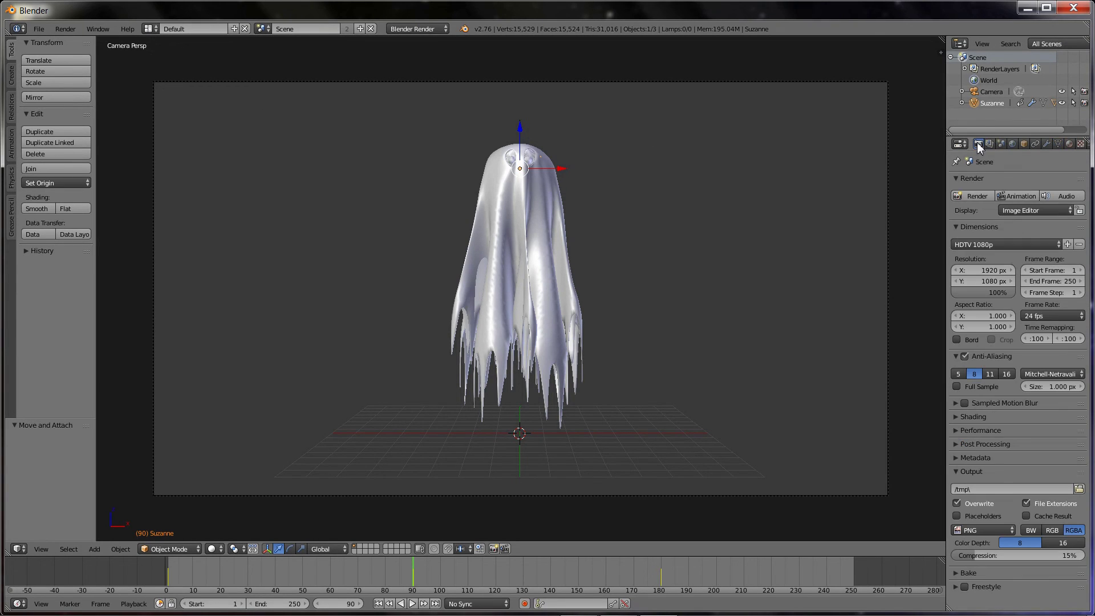
Set the render output to C:\tmp\Ghosts and the file format to Ogg Theora.
{"action": "left_click", "coordinate": [1079, 490]}
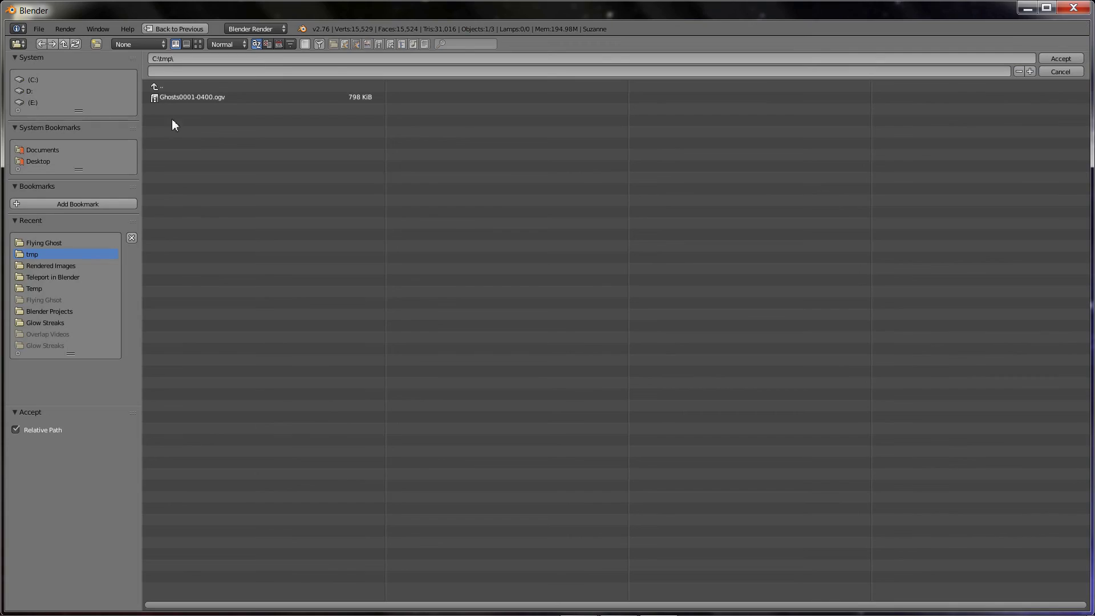
{"action": "left_click", "coordinate": [175, 73]}
{"action": "type", "text": "Ghosts"}
{"action": "key", "text": "Return"}
{"action": "left_click", "coordinate": [1066, 60]}
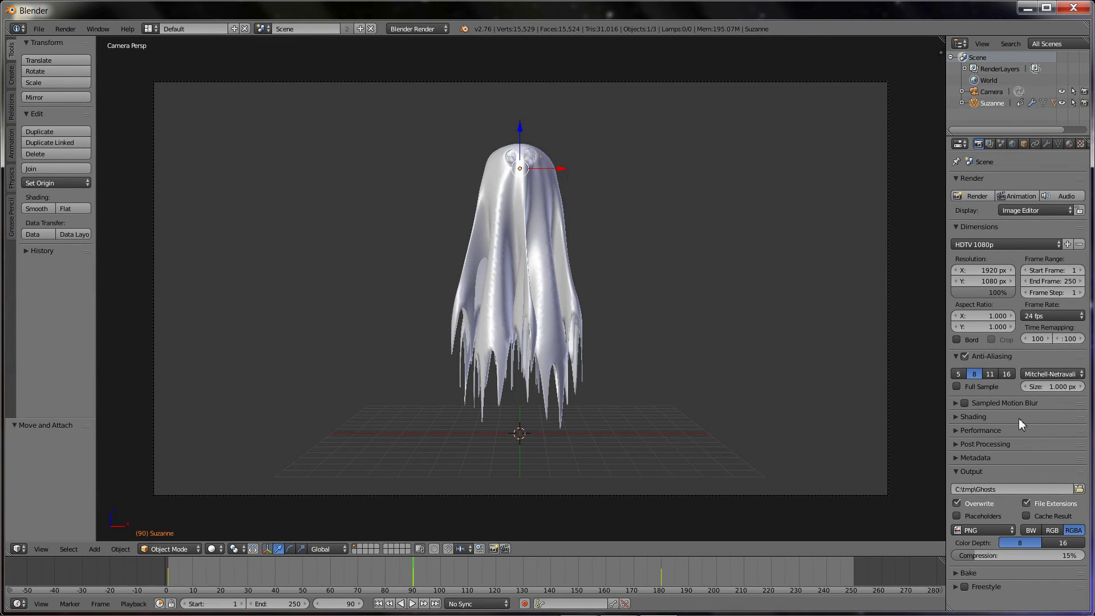
{"action": "left_click", "coordinate": [982, 533]}
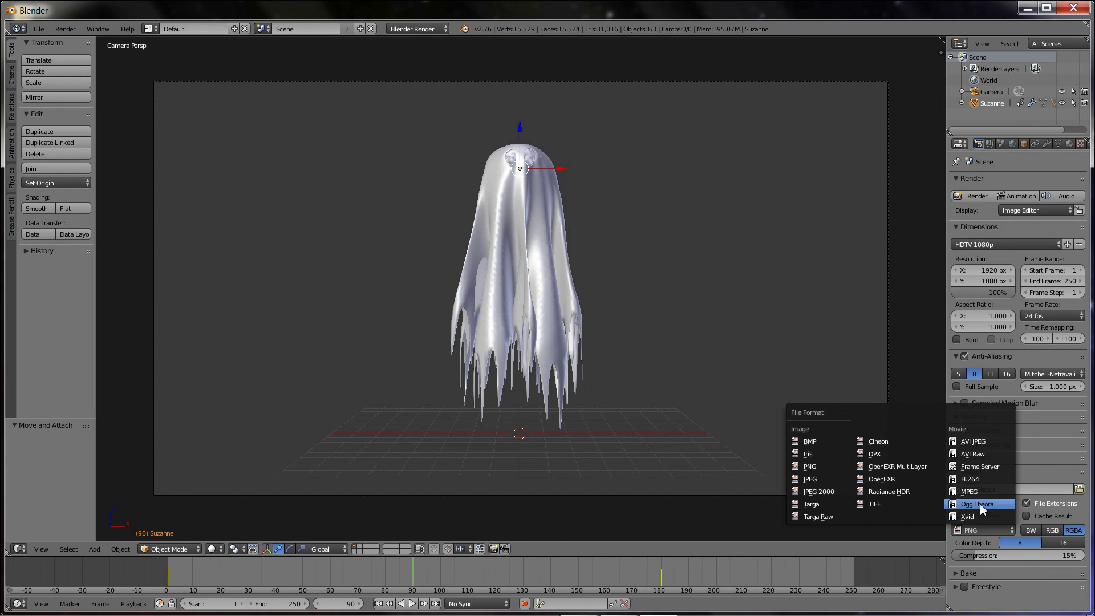
{"action": "left_click", "coordinate": [981, 507]}
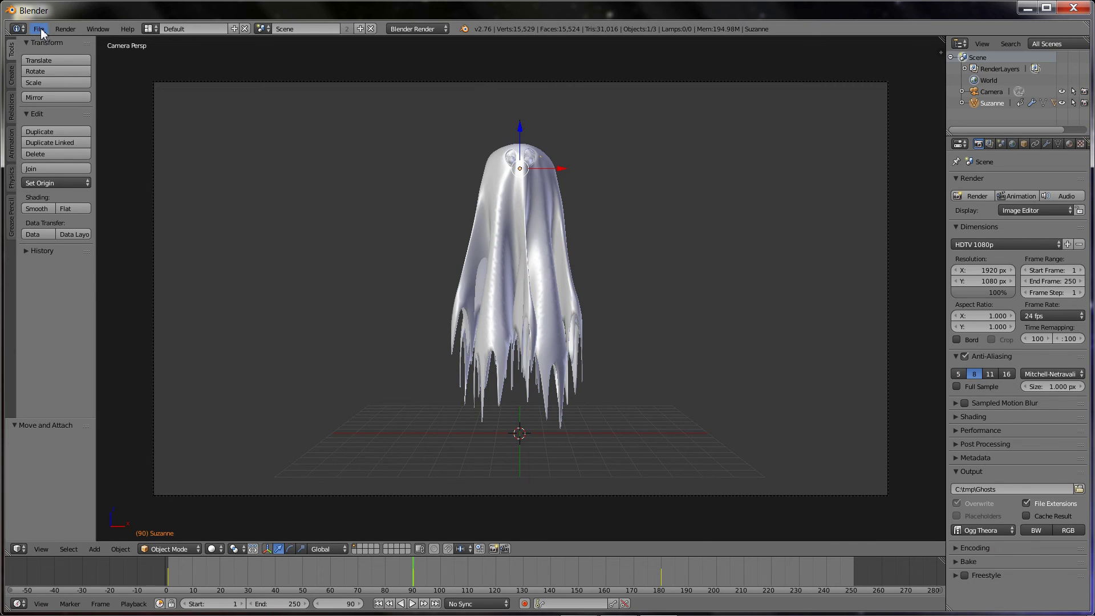
Save the project as Ghosts1.blend in the Flying Ghost folder.
{"action": "left_click", "coordinate": [40, 29]}
{"action": "left_click", "coordinate": [60, 128]}
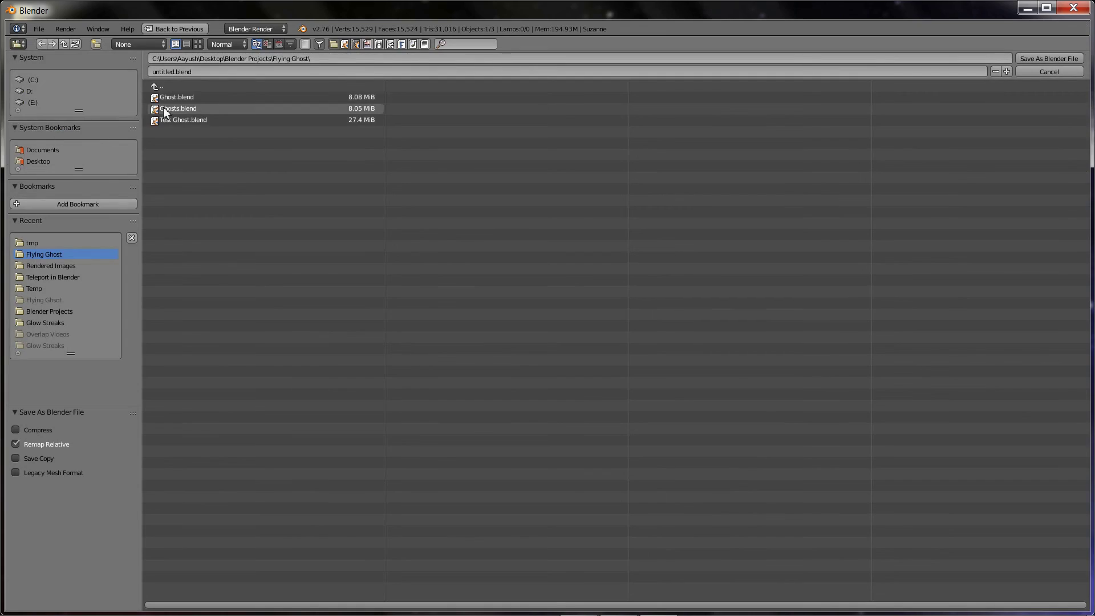
{"action": "left_click", "coordinate": [177, 72]}
{"action": "type", "text": "Ghosts1"}
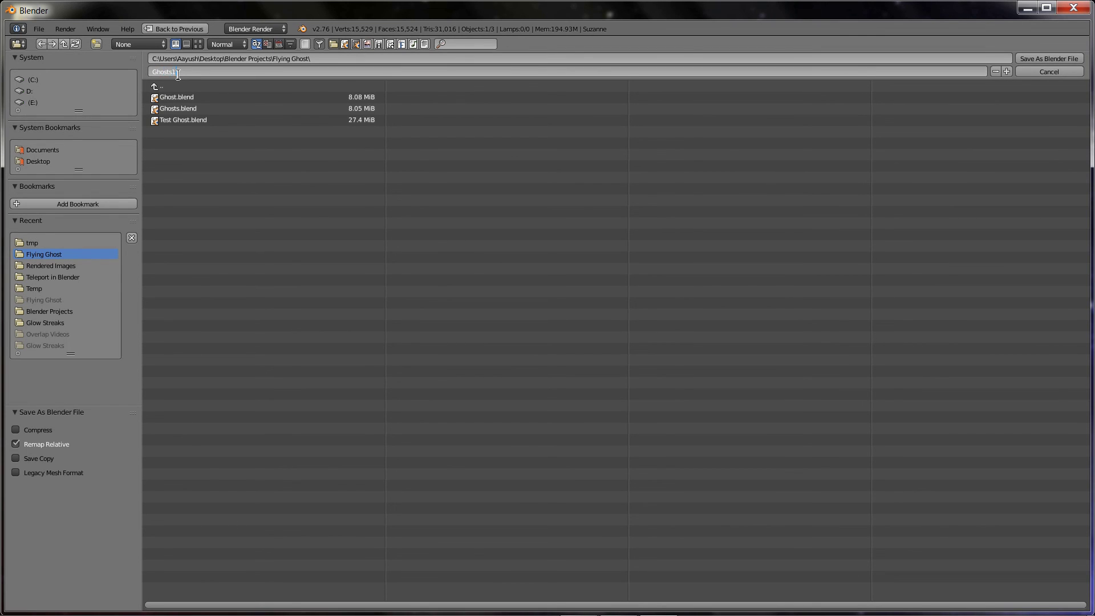
{"action": "key", "text": "Return"}
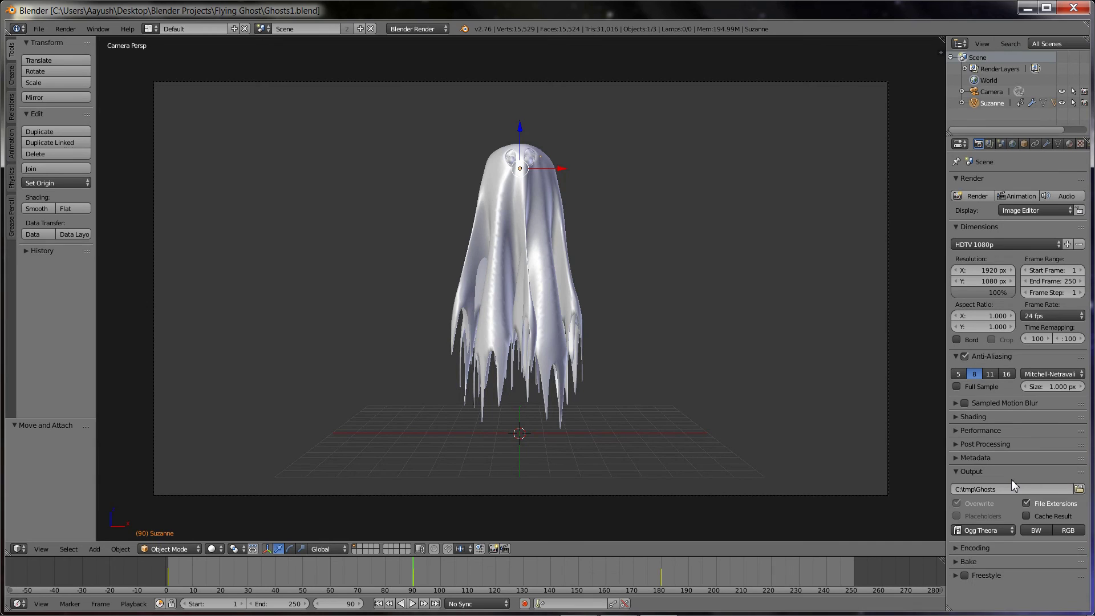
Render the full animation and play back the rendered result.
{"action": "left_click", "coordinate": [1013, 196]}
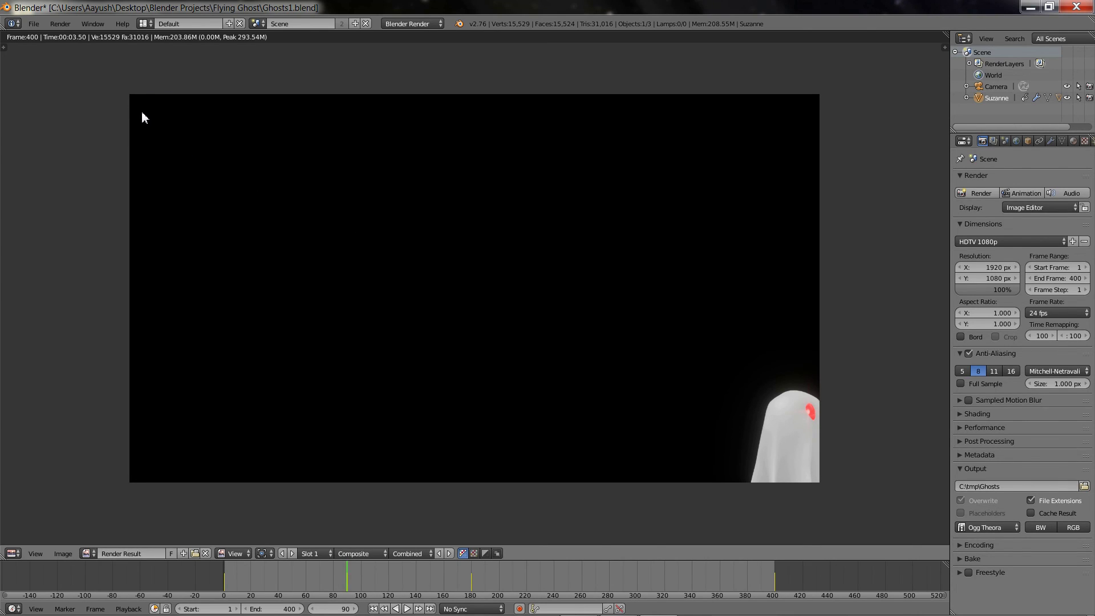
{"action": "left_click", "coordinate": [62, 24]}
{"action": "left_click", "coordinate": [91, 115]}
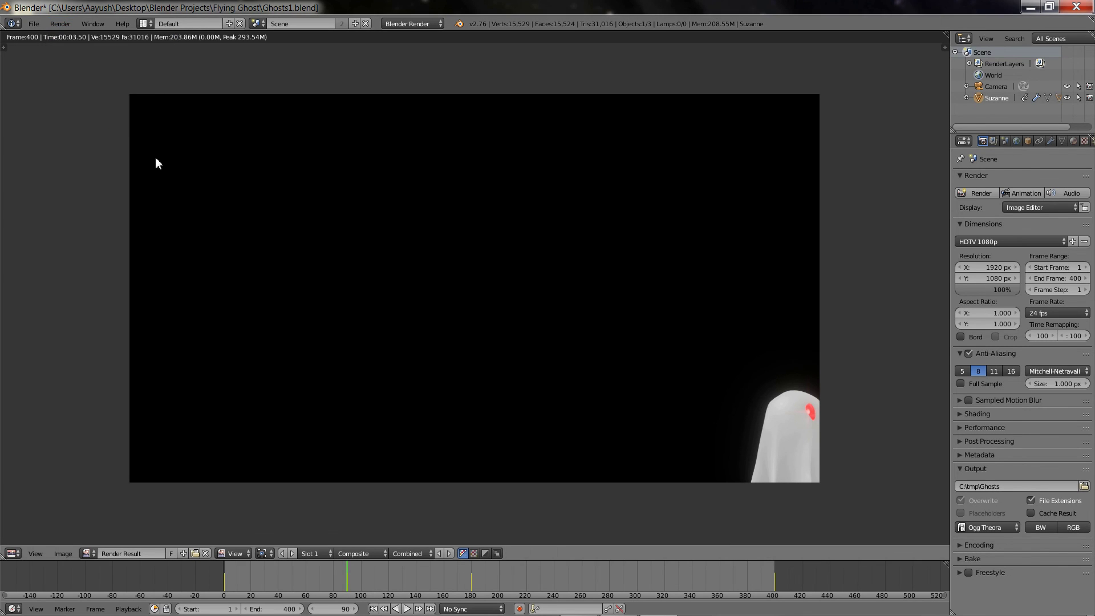